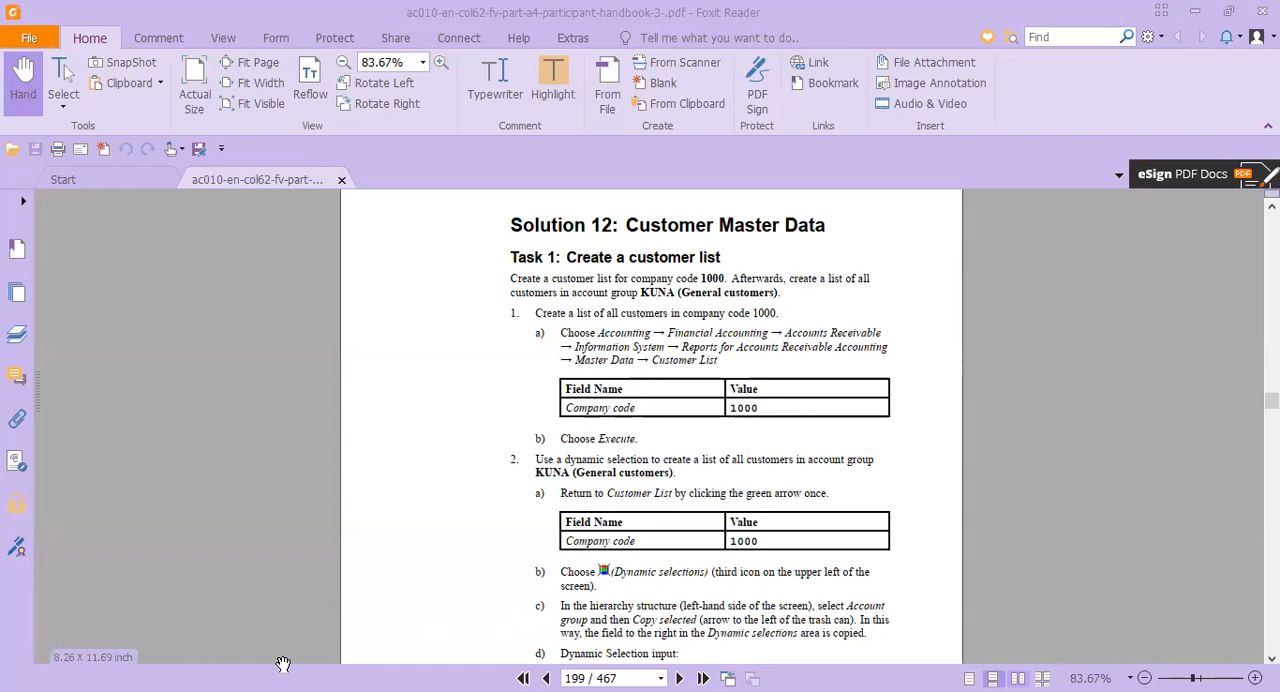
Read Task 1 of Solution 12 in the handbook on listing customers for company code 1000 and account group KUNA
scroll(684, 408, down, 20)
scroll(684, 408, up, 20)
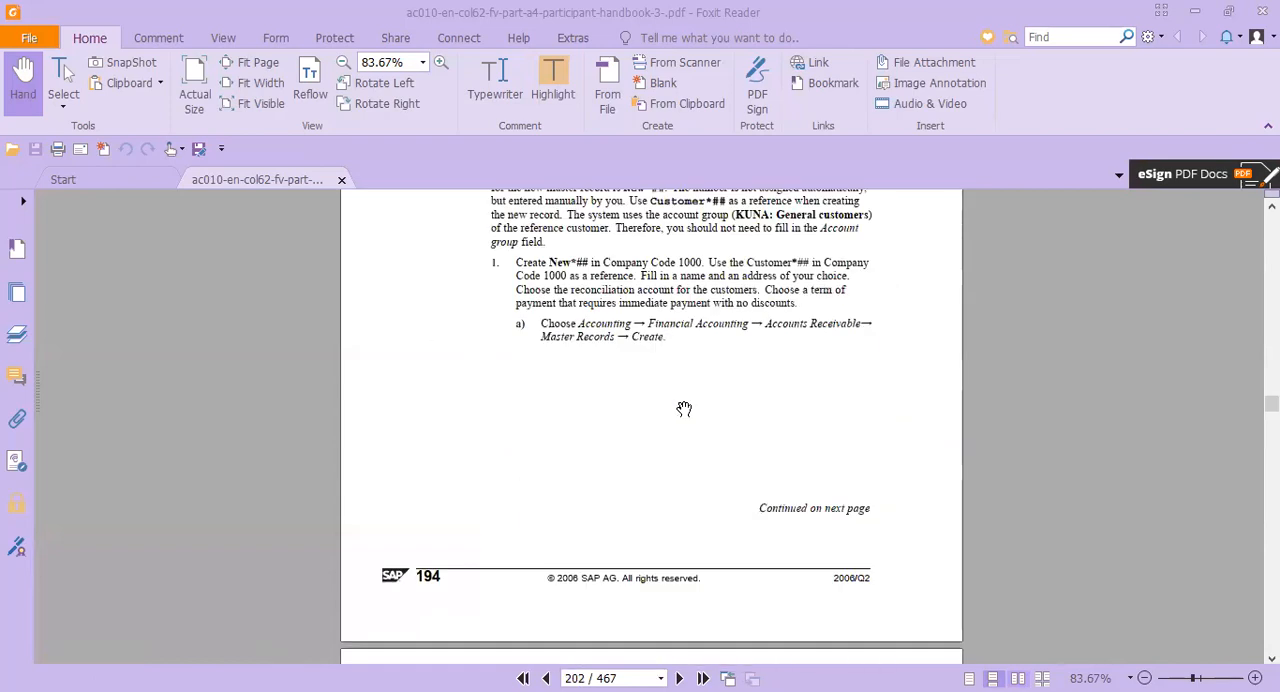
scroll(682, 414, up, 8)
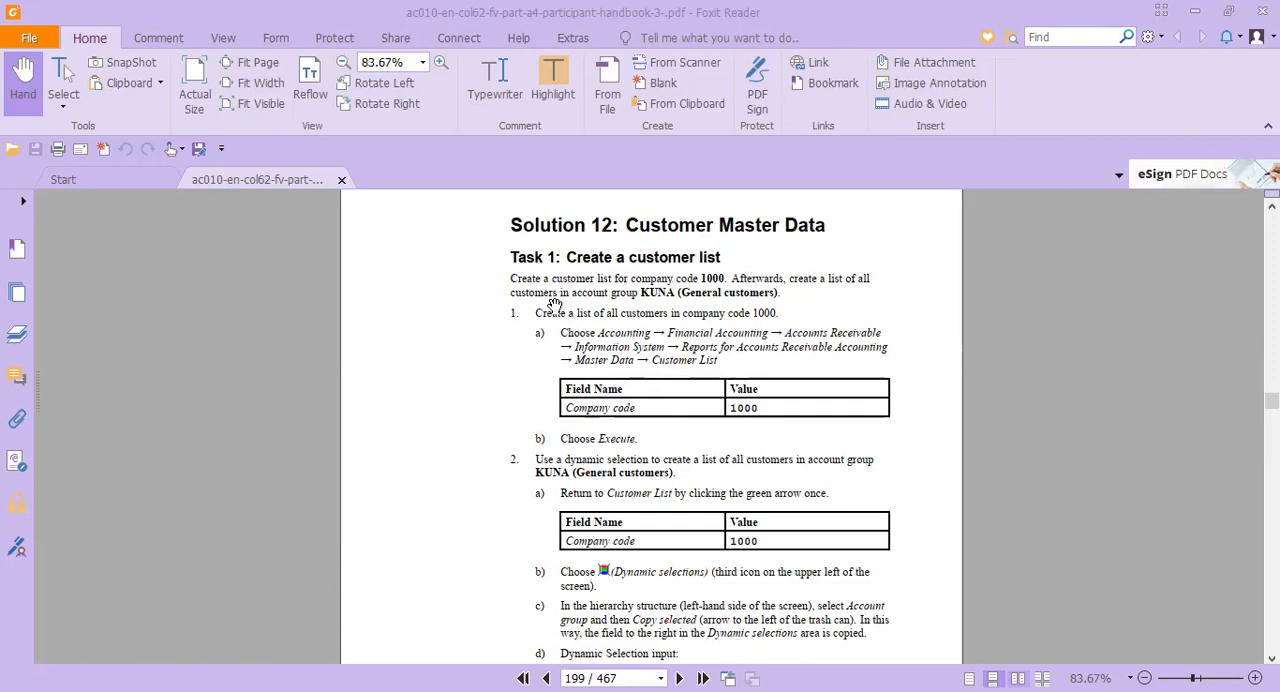
scroll(491, 450, down, 6)
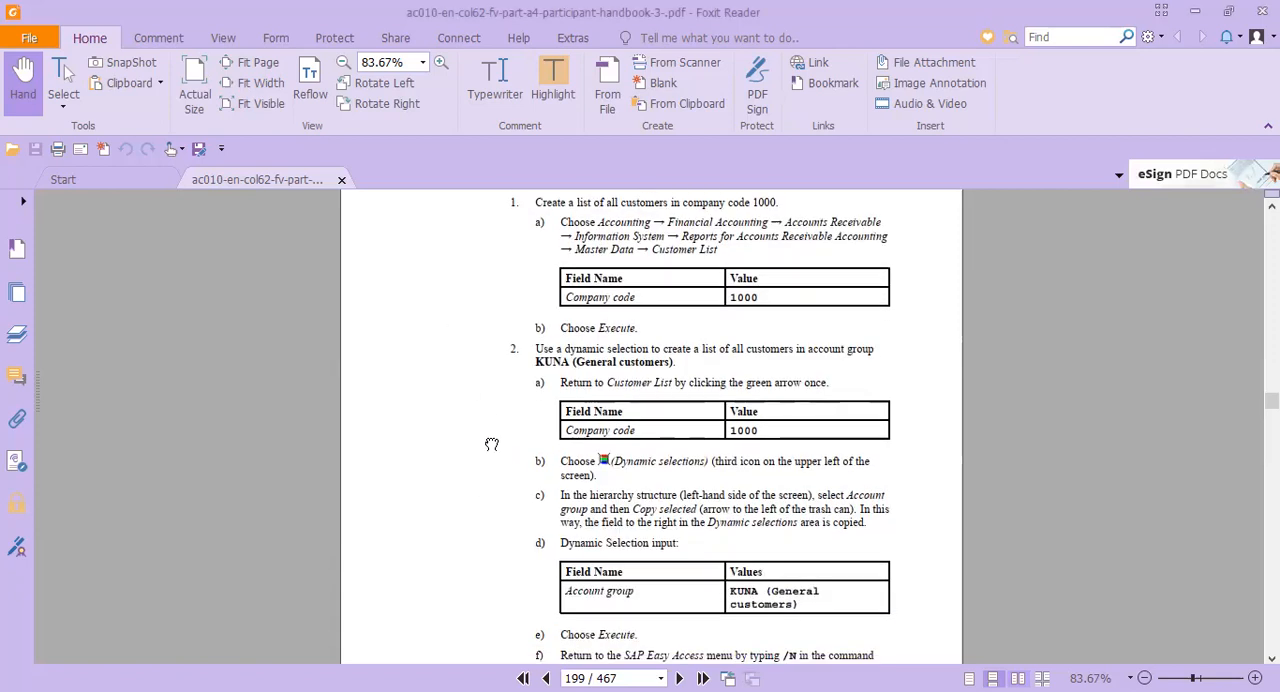
scroll(507, 358, down, 5)
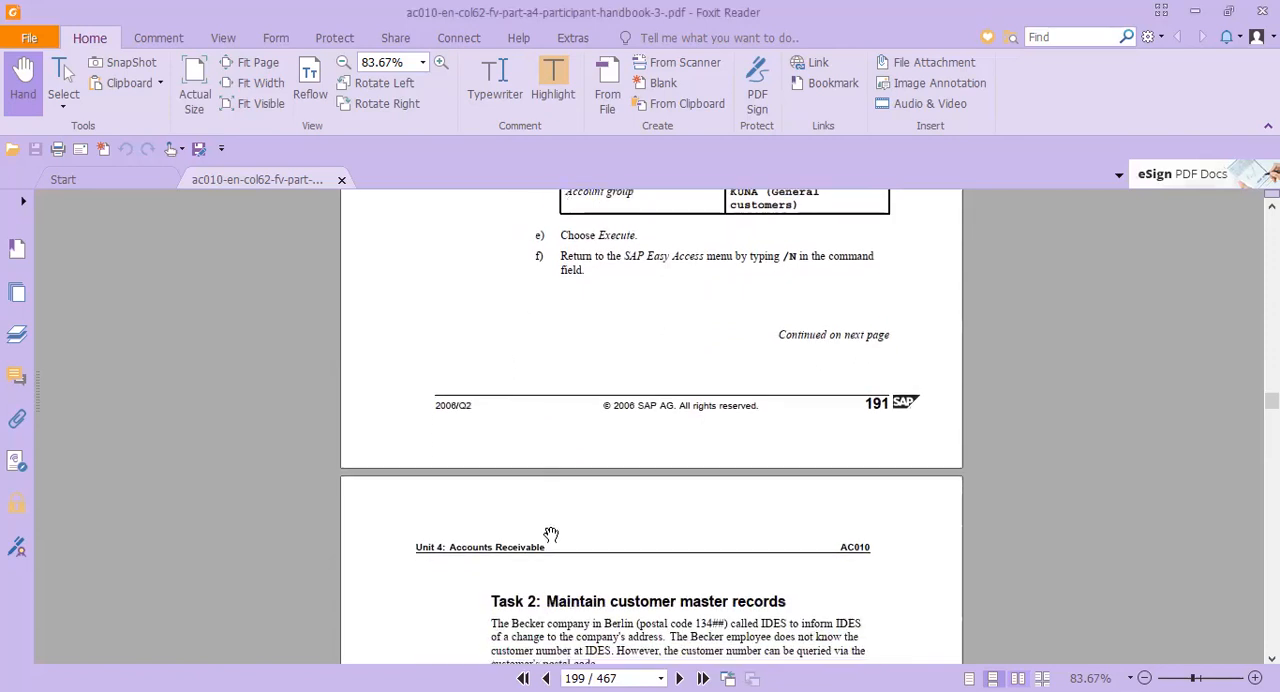
scroll(557, 389, up, 5)
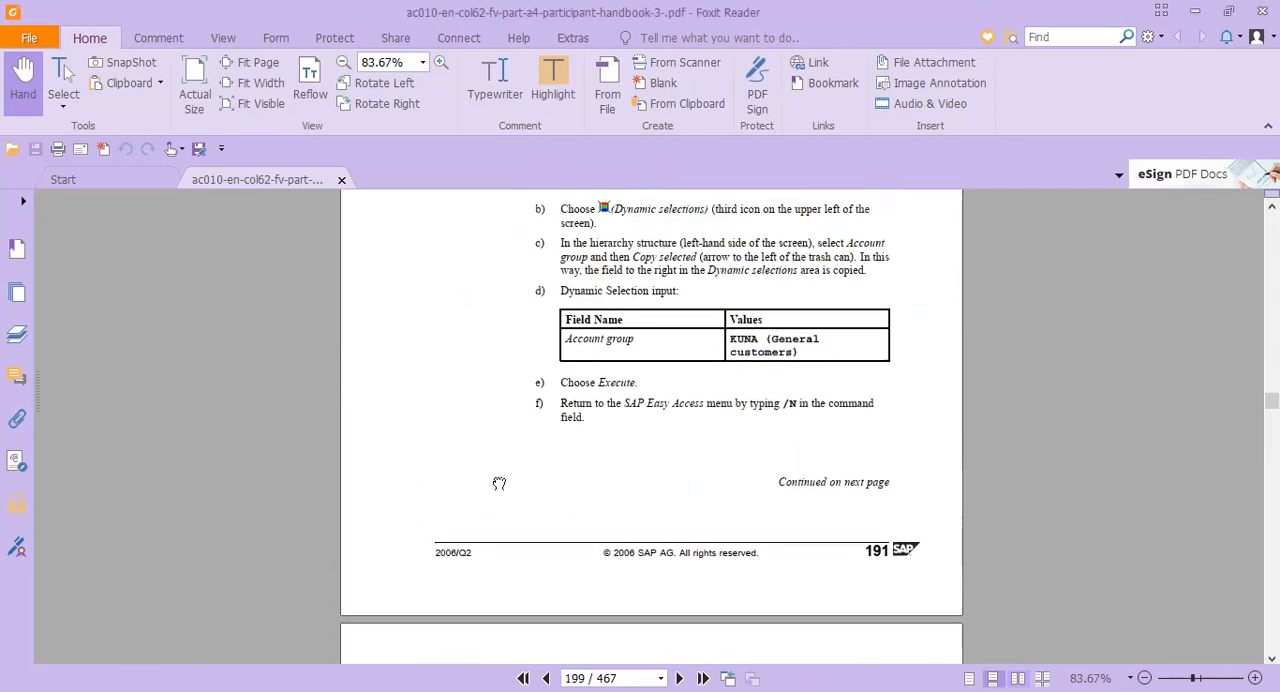
scroll(500, 434, up, 5)
scroll(506, 586, up, 2)
scroll(506, 569, down, 3)
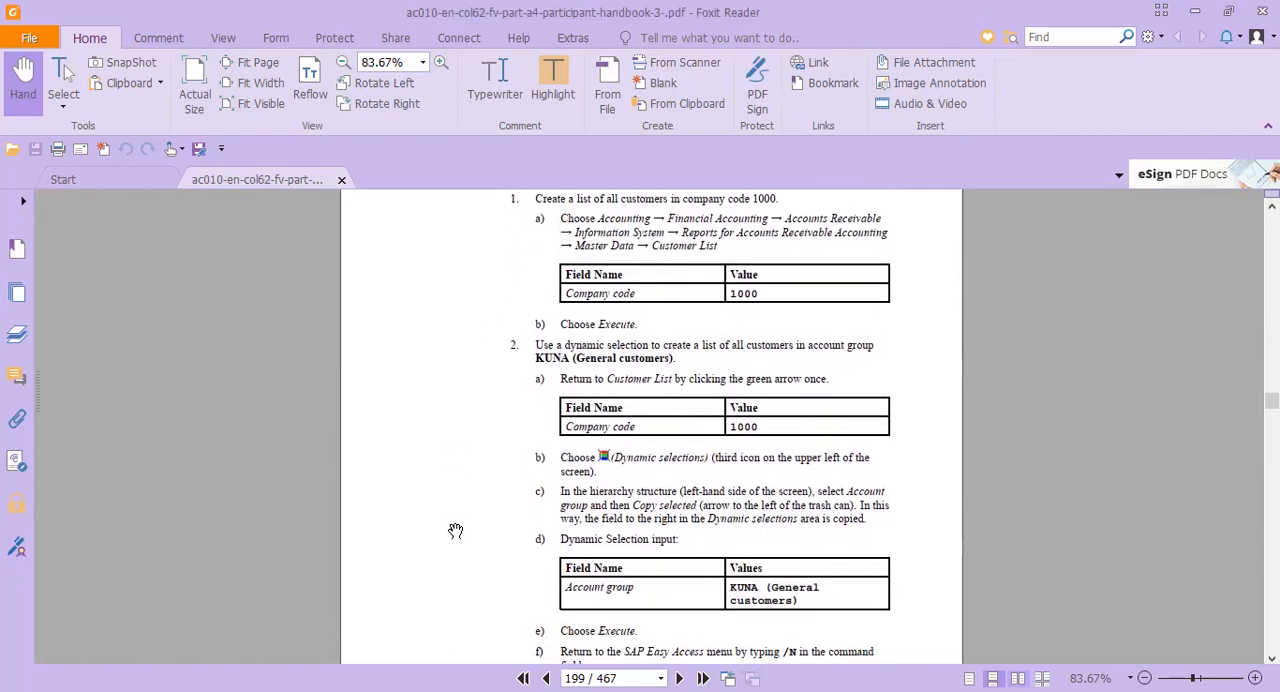
scroll(460, 470, down, 1)
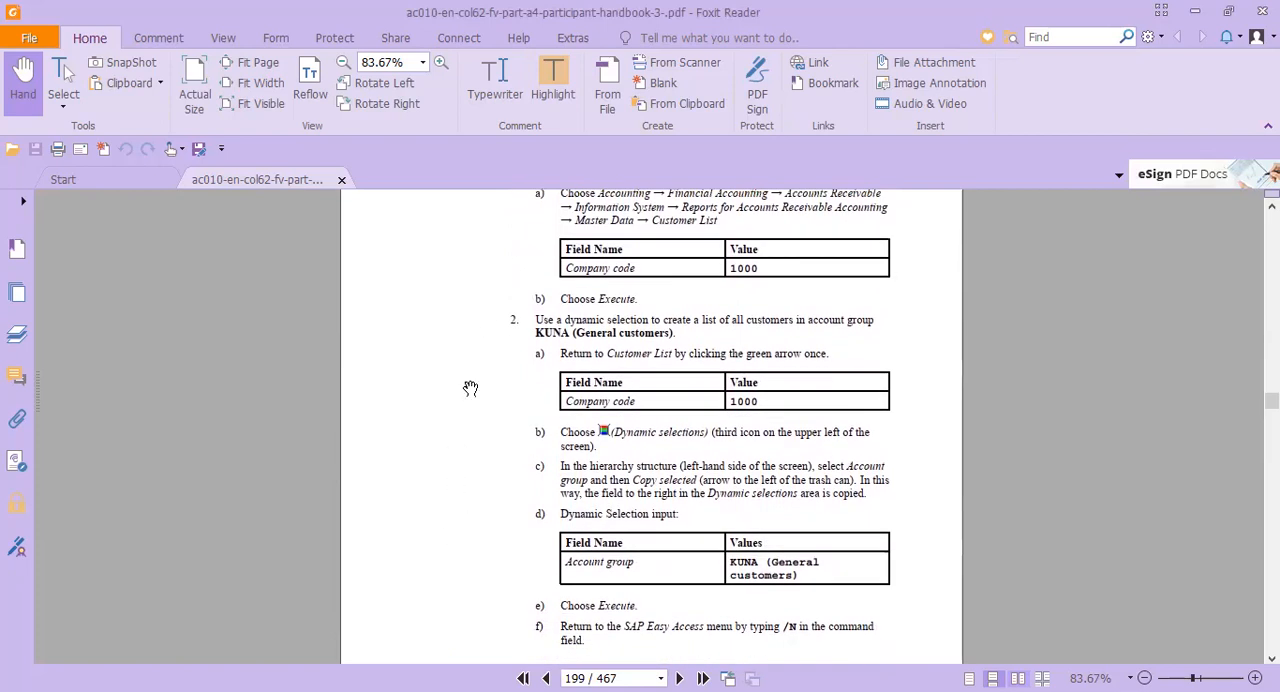
scroll(716, 660, up, 1)
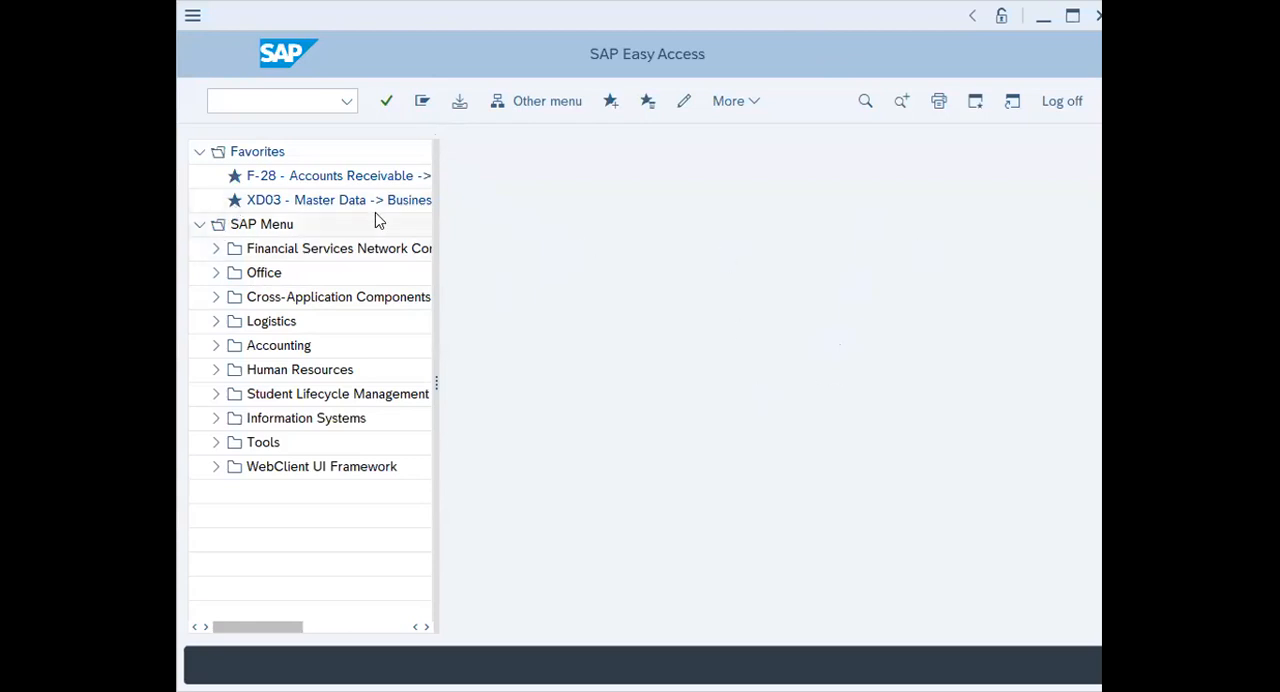
In the SAP menu, expand Accounting, Financial Accounting, Accounts Receivable, Information System and Reports for Accounts Receivable Accounting
click(212, 349)
click(233, 372)
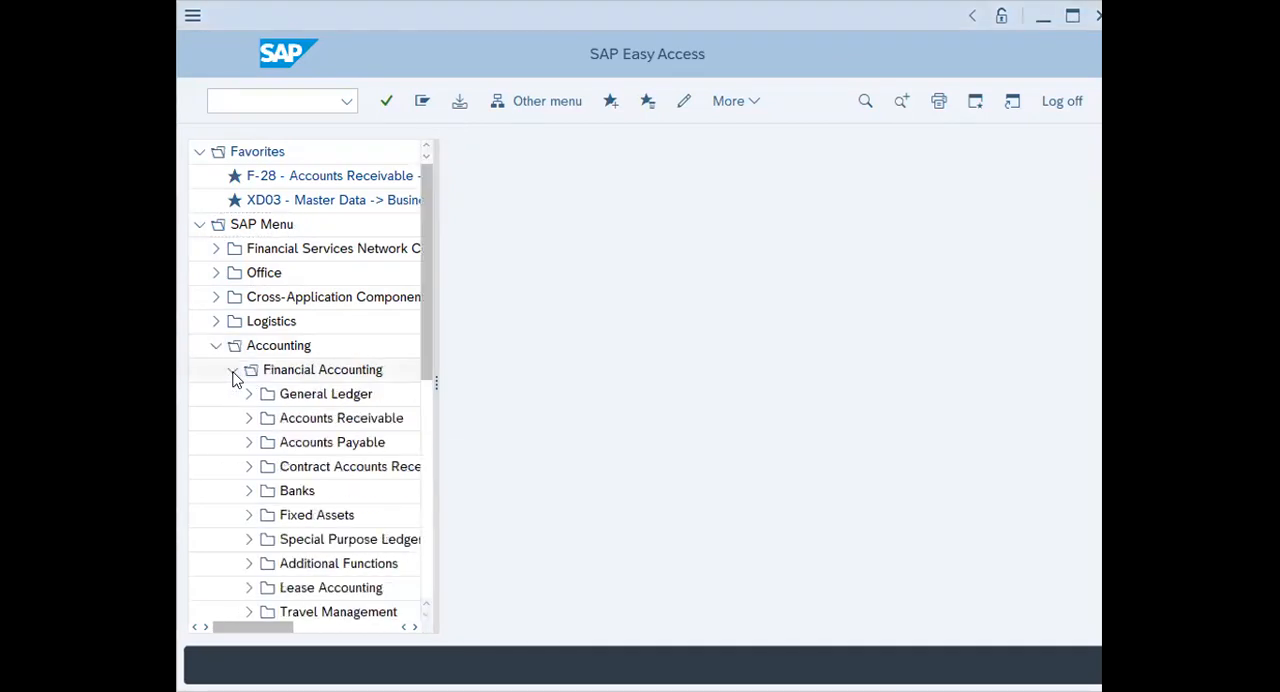
click(248, 421)
scroll(285, 540, down, 2)
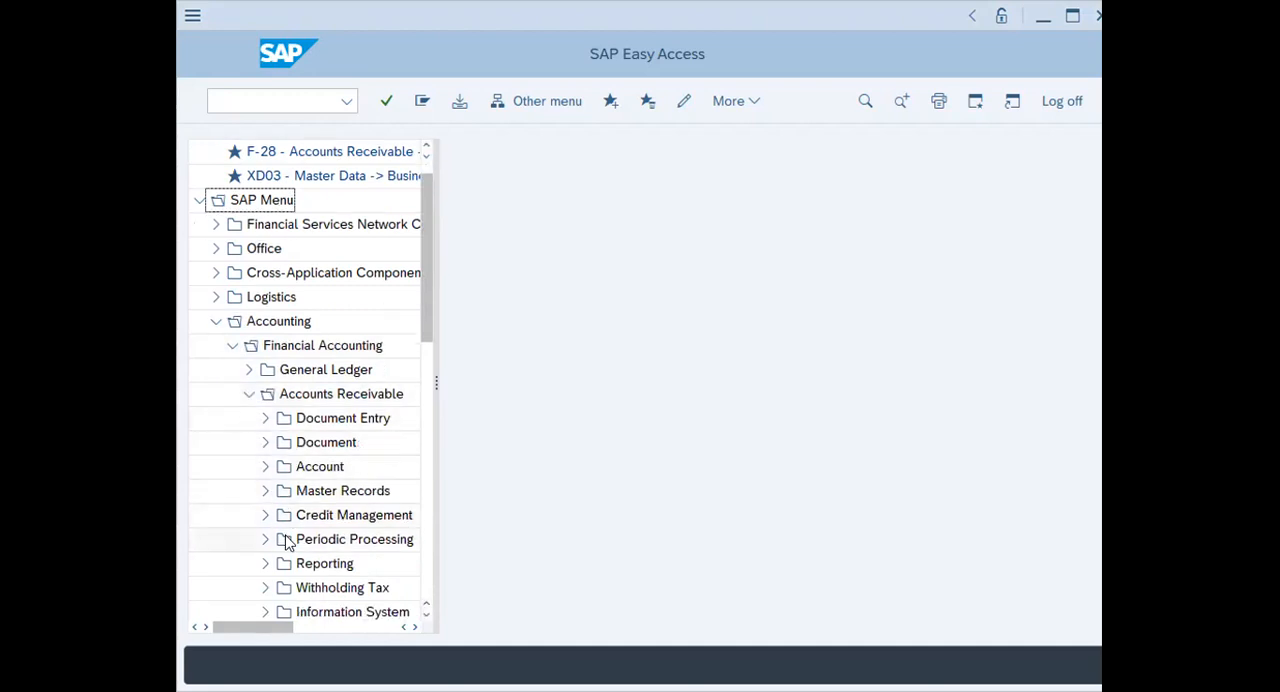
click(265, 588)
scroll(277, 580, down, 4)
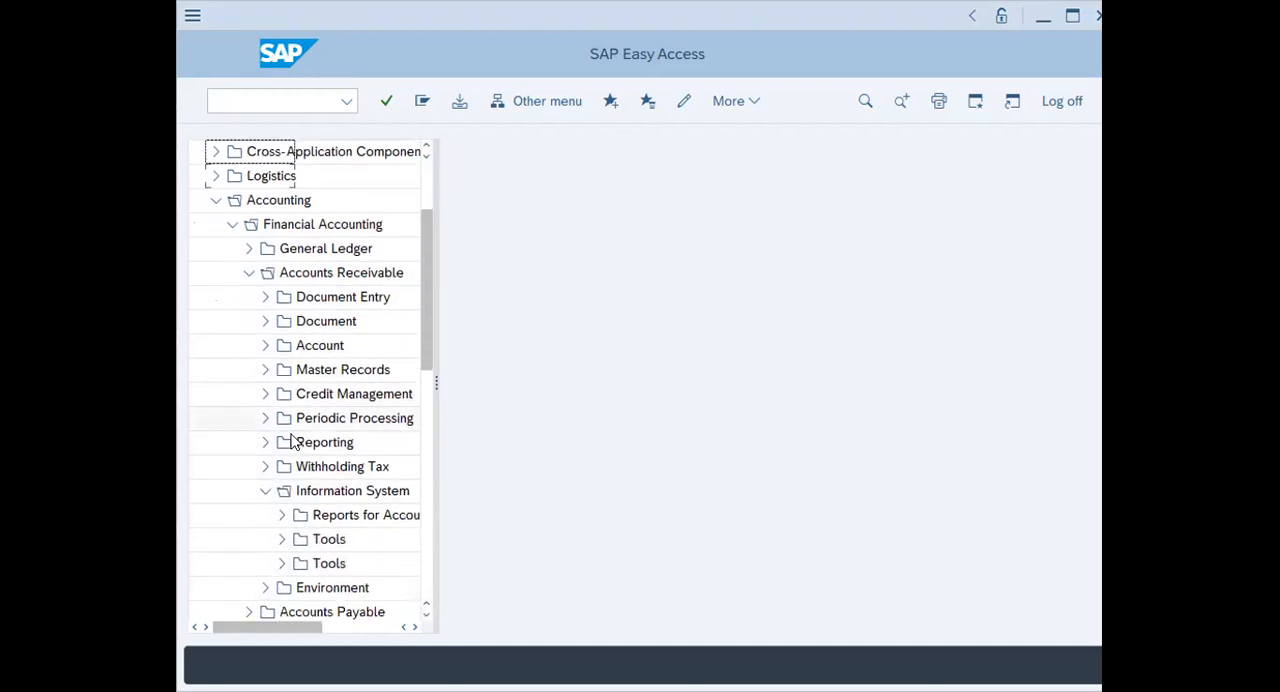
click(284, 515)
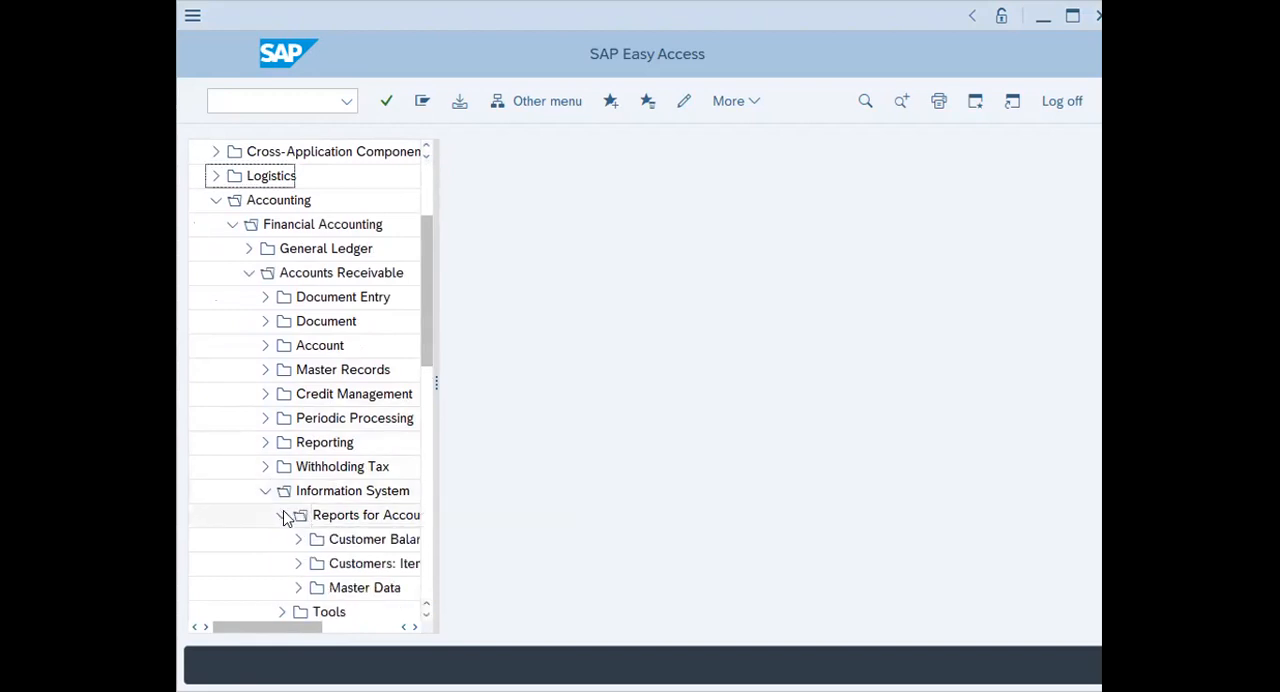
Widen the menu tree and open the S_ALR_87012179 - Customer List report under Master Data
drag(433, 382, 553, 390)
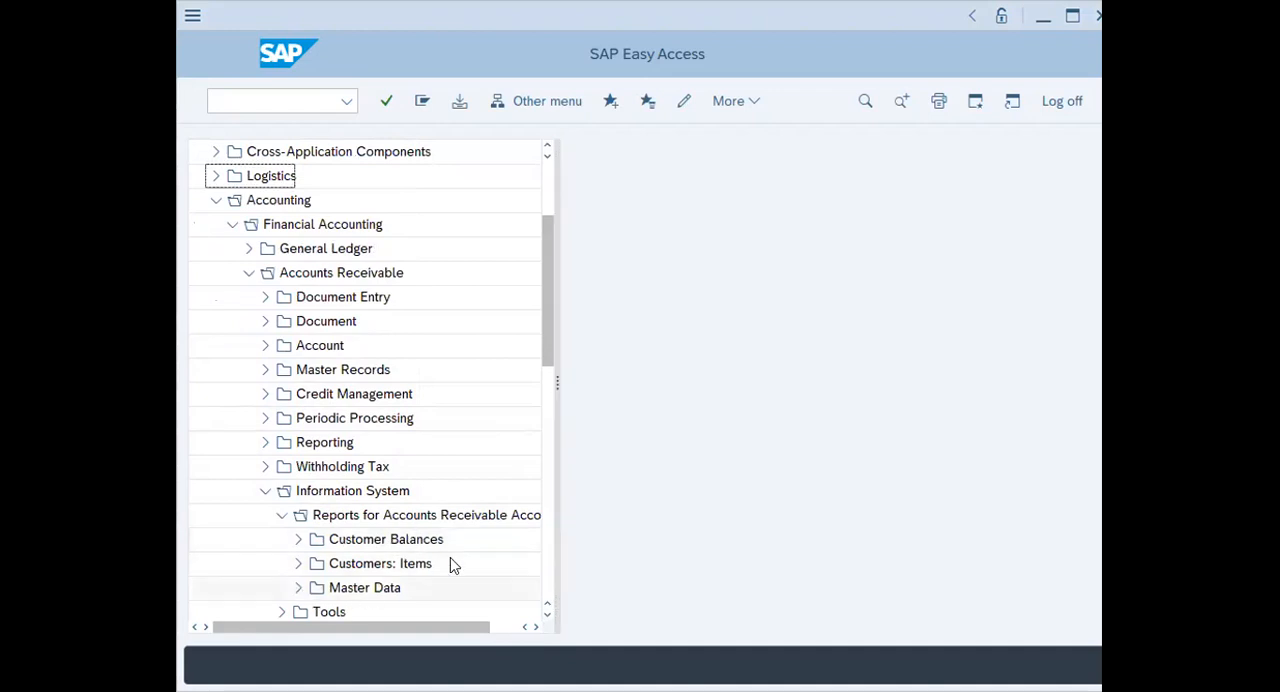
double_click(352, 584)
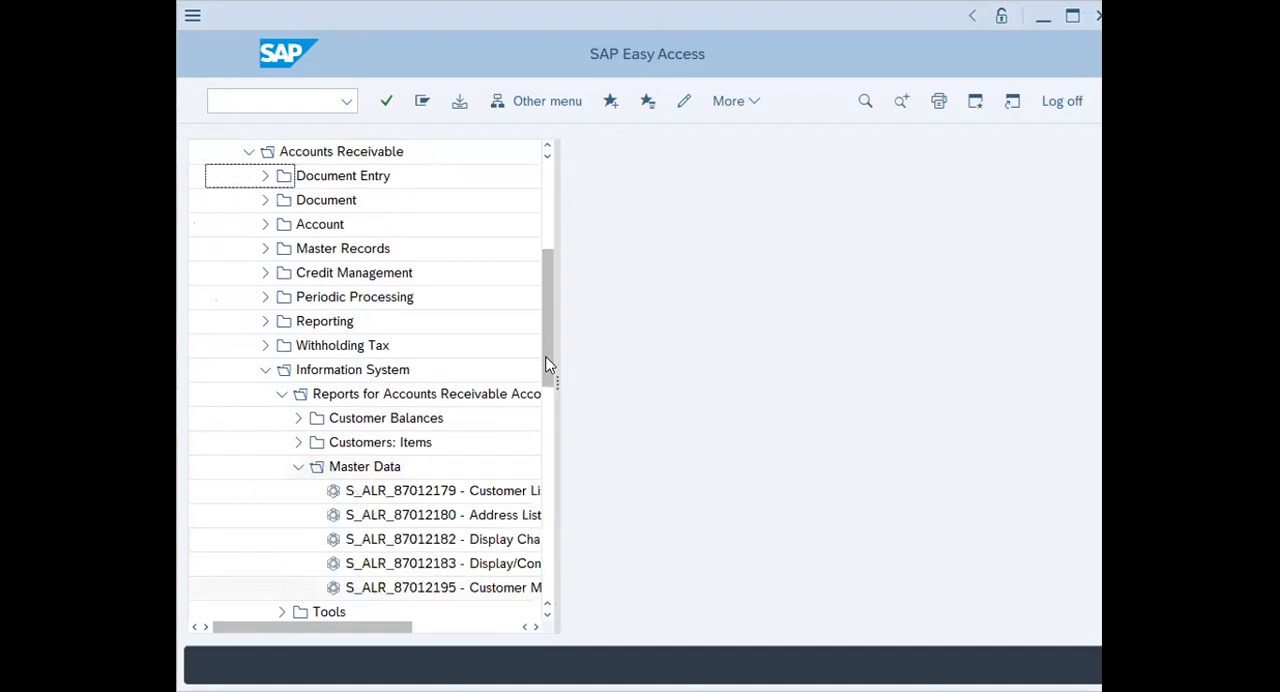
drag(556, 385, 786, 388)
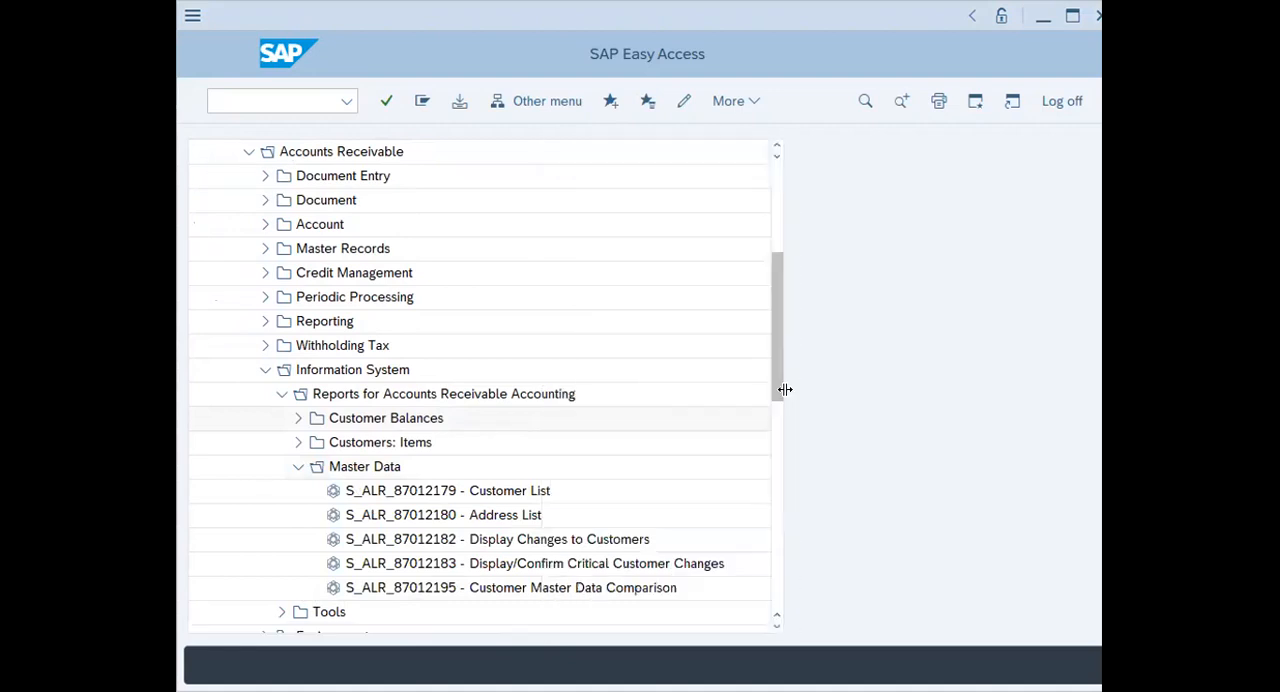
click(441, 491)
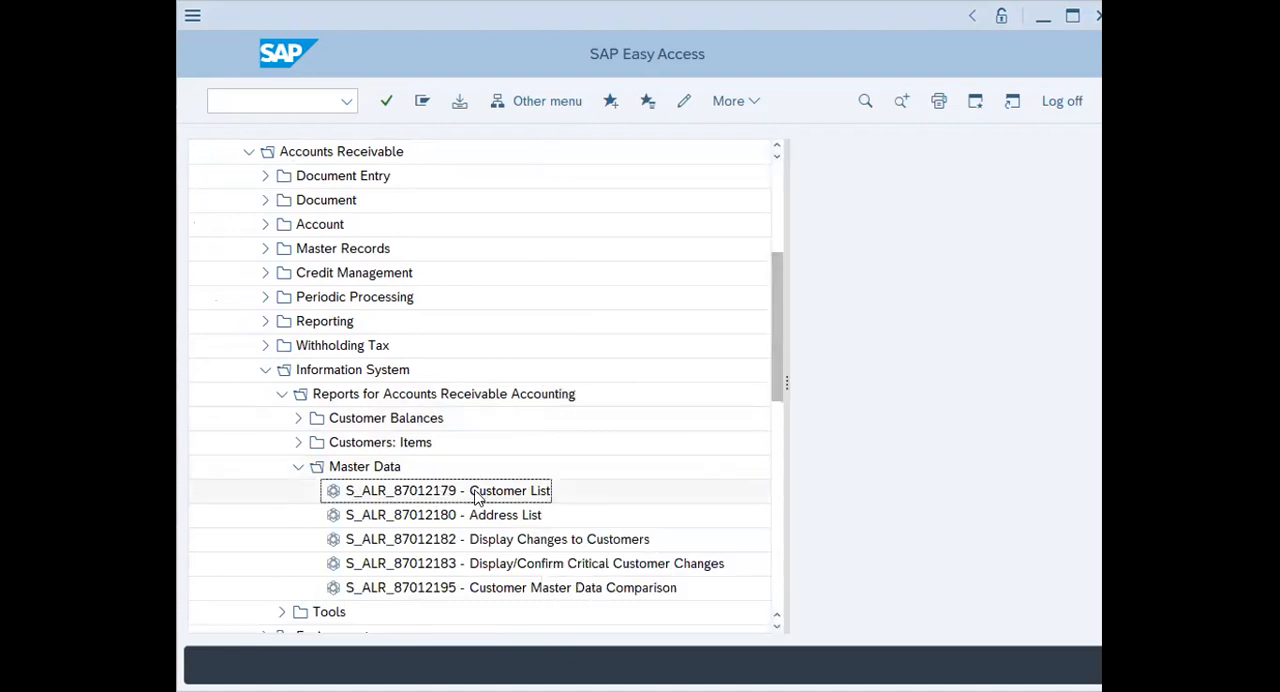
double_click(441, 491)
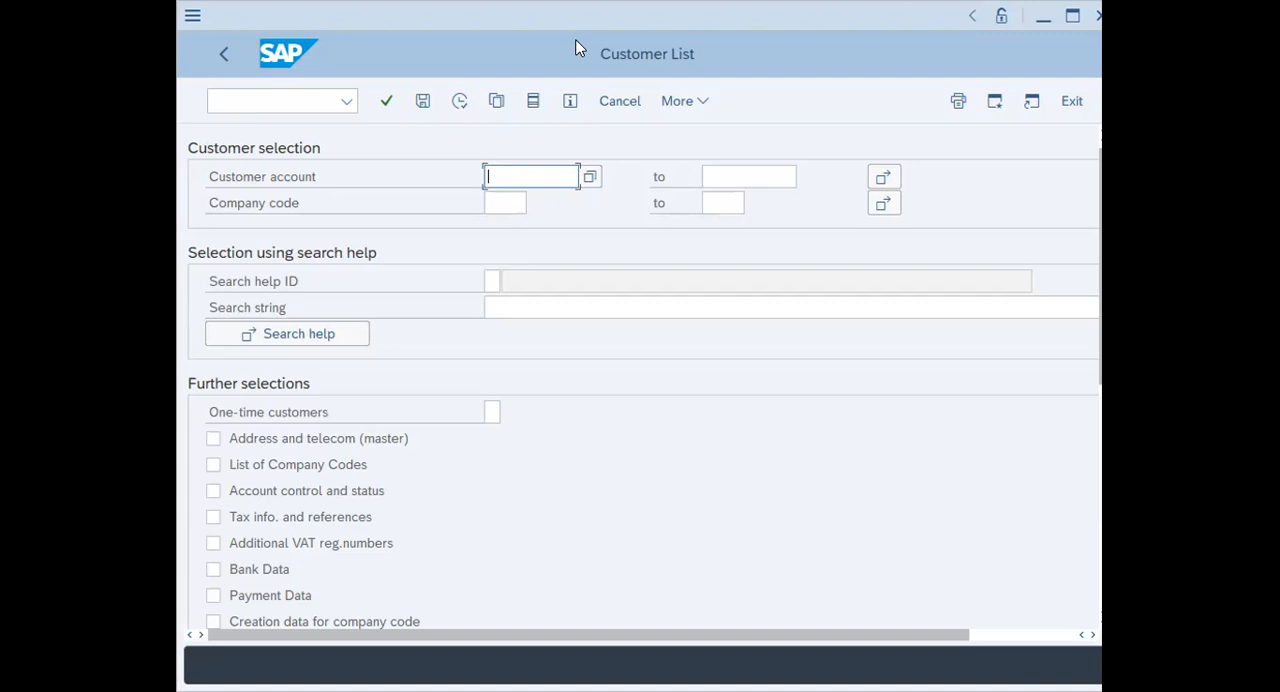
Run the customer list for company code 1000 and maximize the report window
click(507, 202)
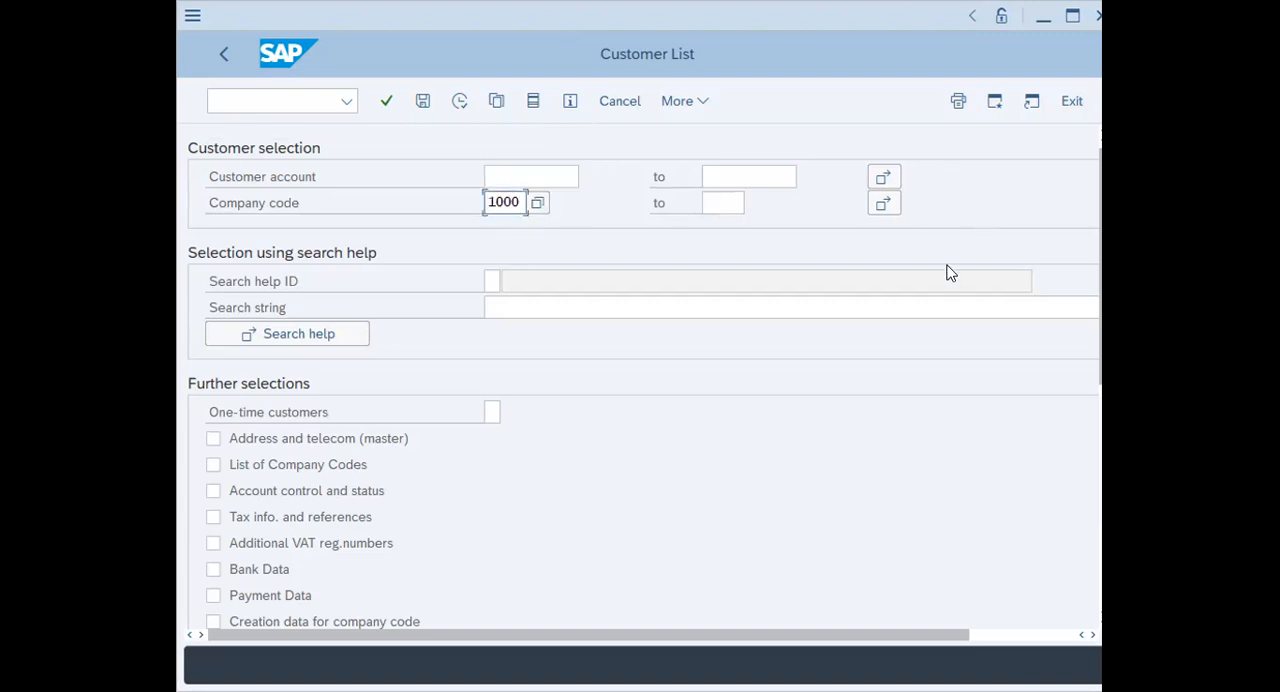
click(459, 102)
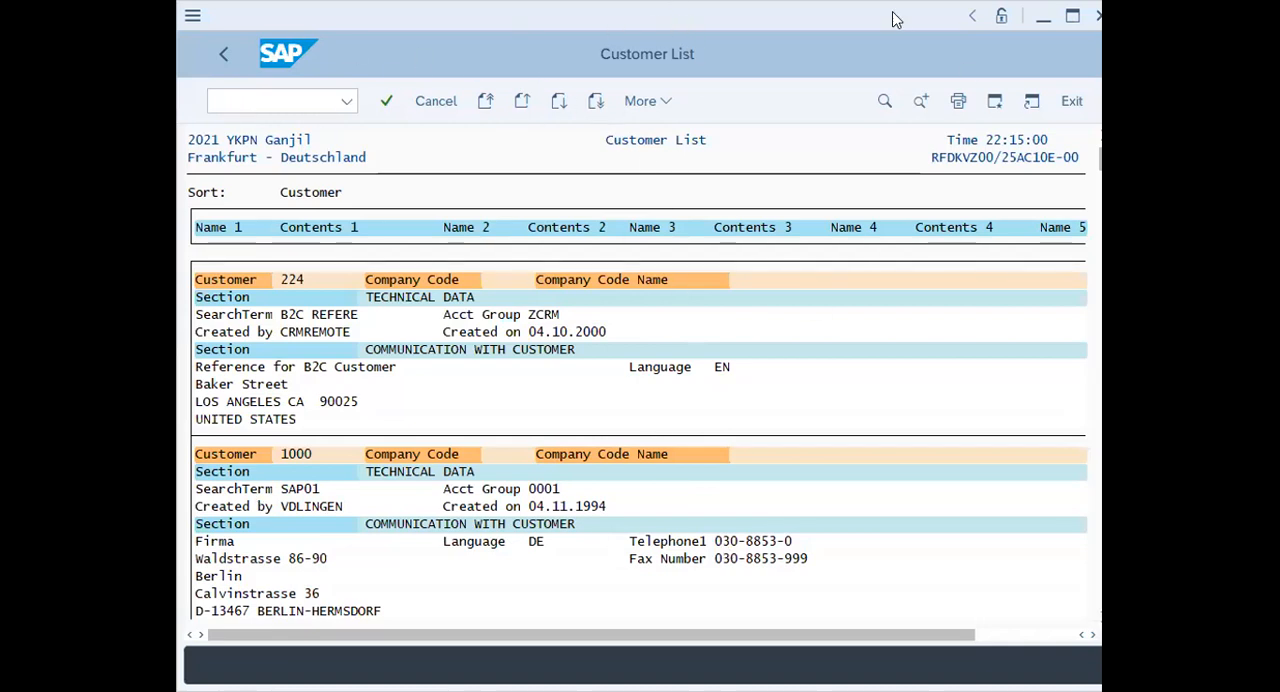
click(796, 16)
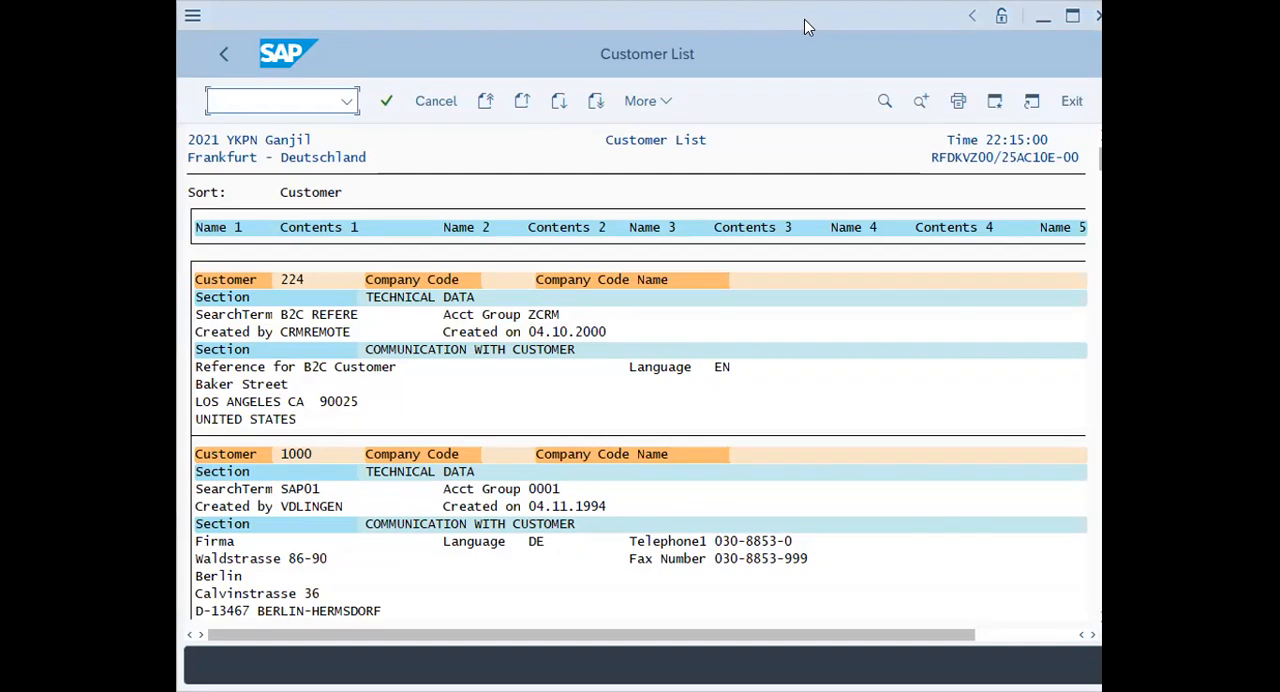
double_click(804, 19)
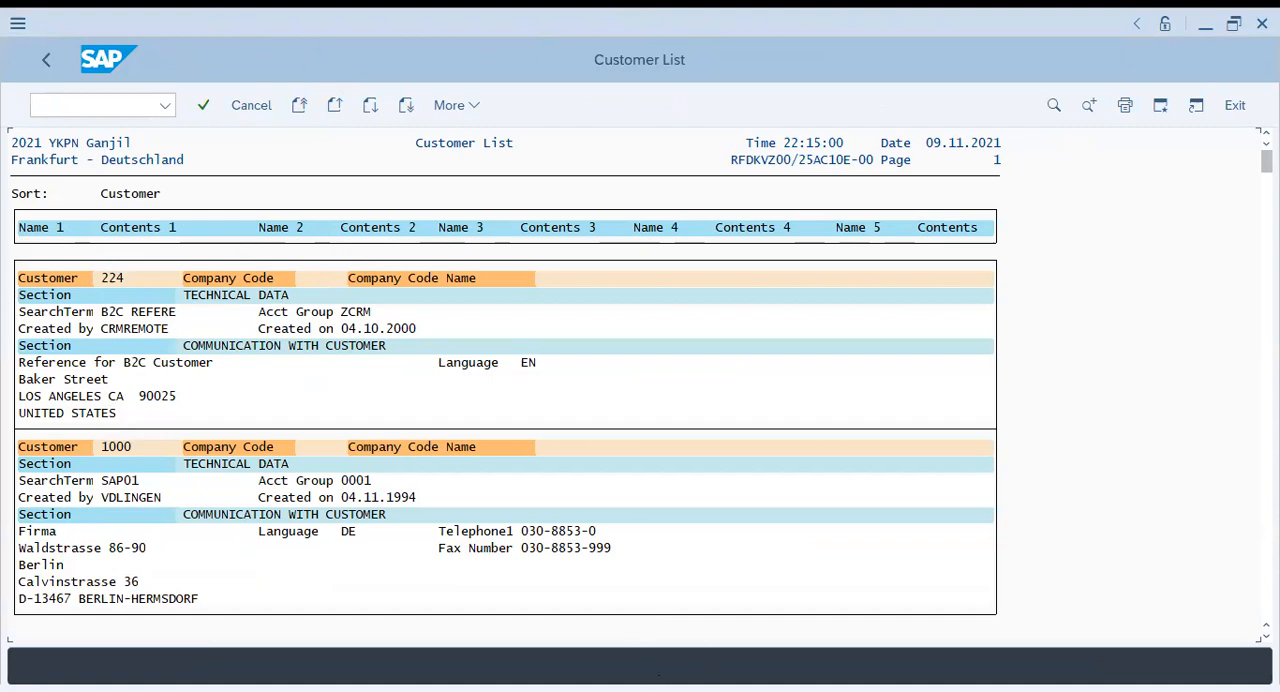
Examine the customer list entries, including each record's customer number, company code, account group and communication details
mouse_move(135, 258)
mouse_down()
mouse_move(149, 276)
mouse_move(137, 258)
mouse_up()
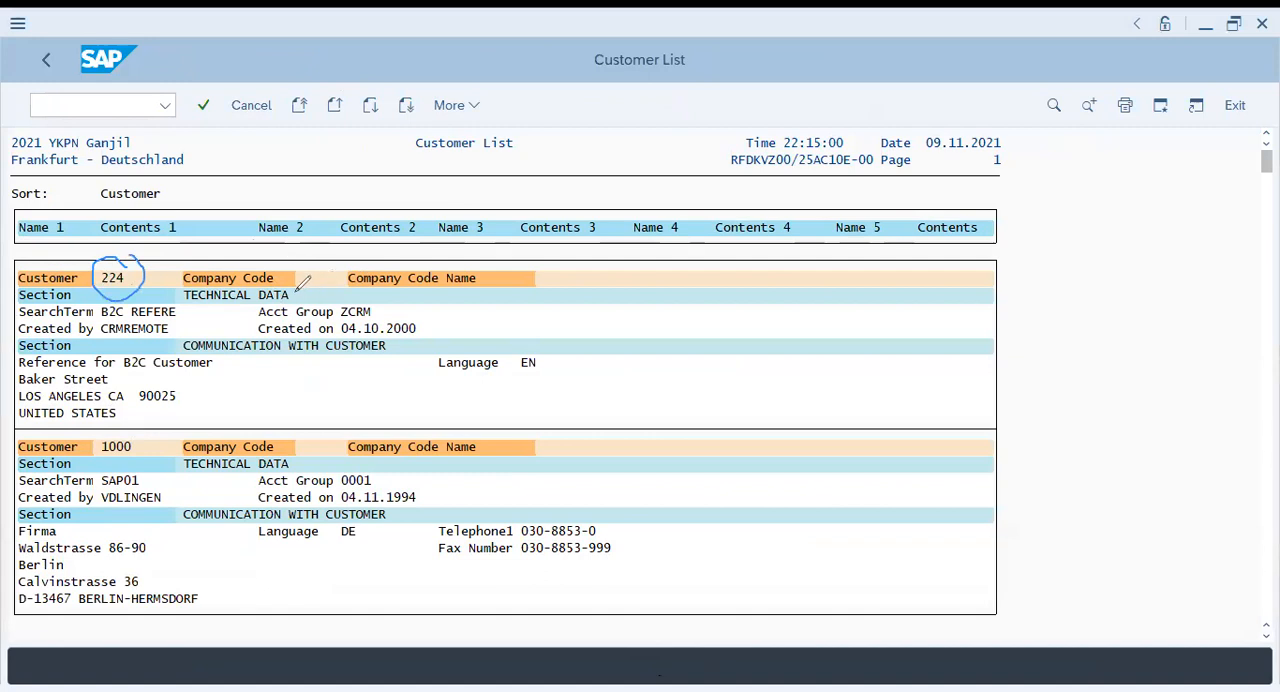
mouse_move(296, 288)
mouse_down()
mouse_move(304, 298)
mouse_move(318, 272)
mouse_up()
drag(381, 305, 399, 296)
mouse_move(390, 474)
mouse_down()
mouse_move(398, 485)
mouse_move(410, 466)
mouse_up()
click(1160, 62)
scroll(505, 435, down, 3)
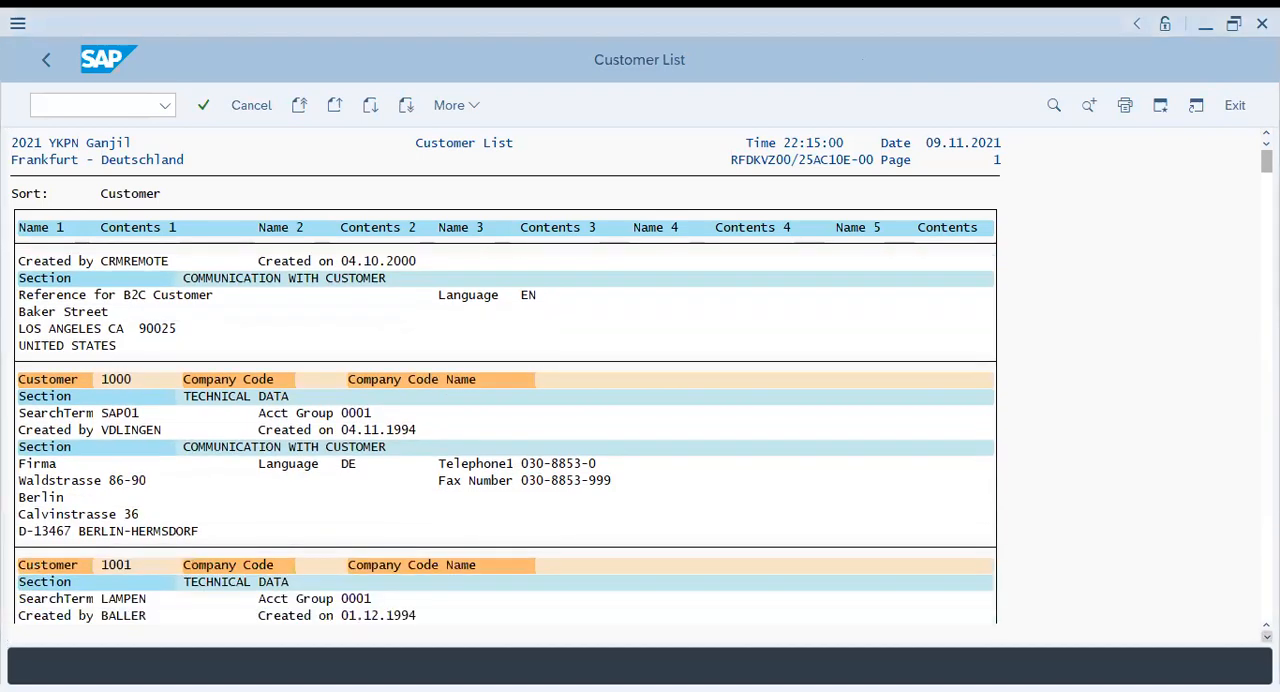
scroll(505, 435, down, 3)
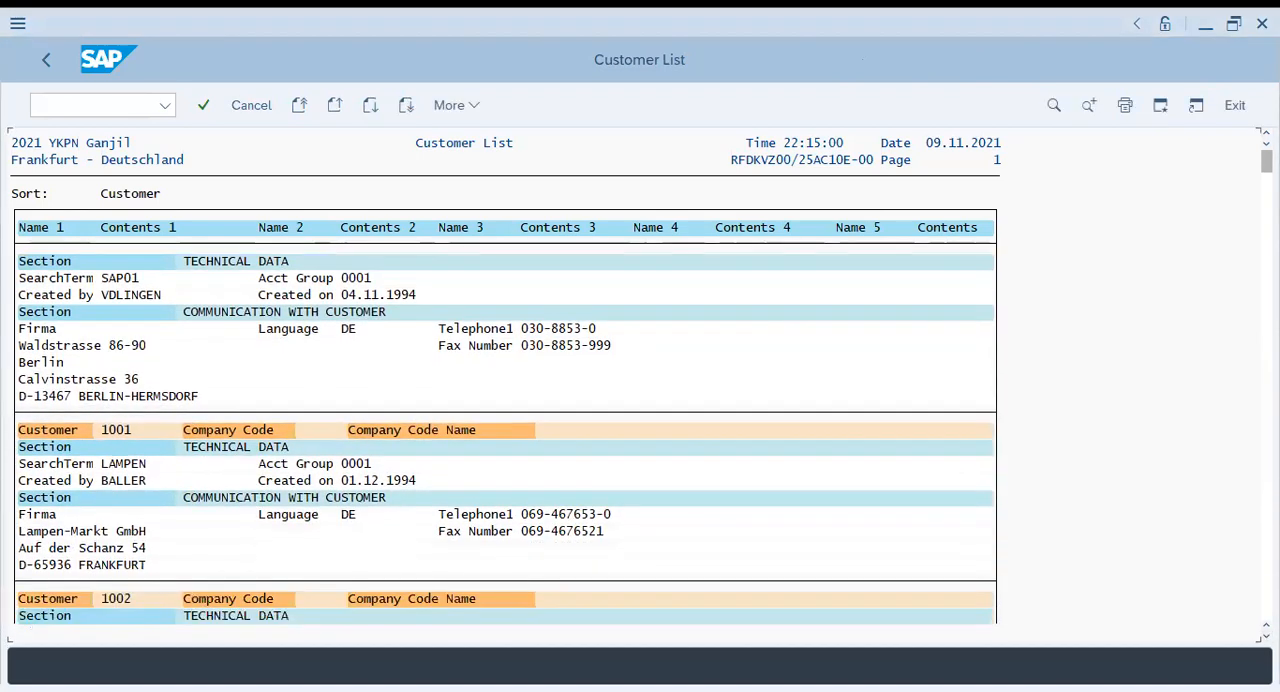
scroll(505, 435, down, 3)
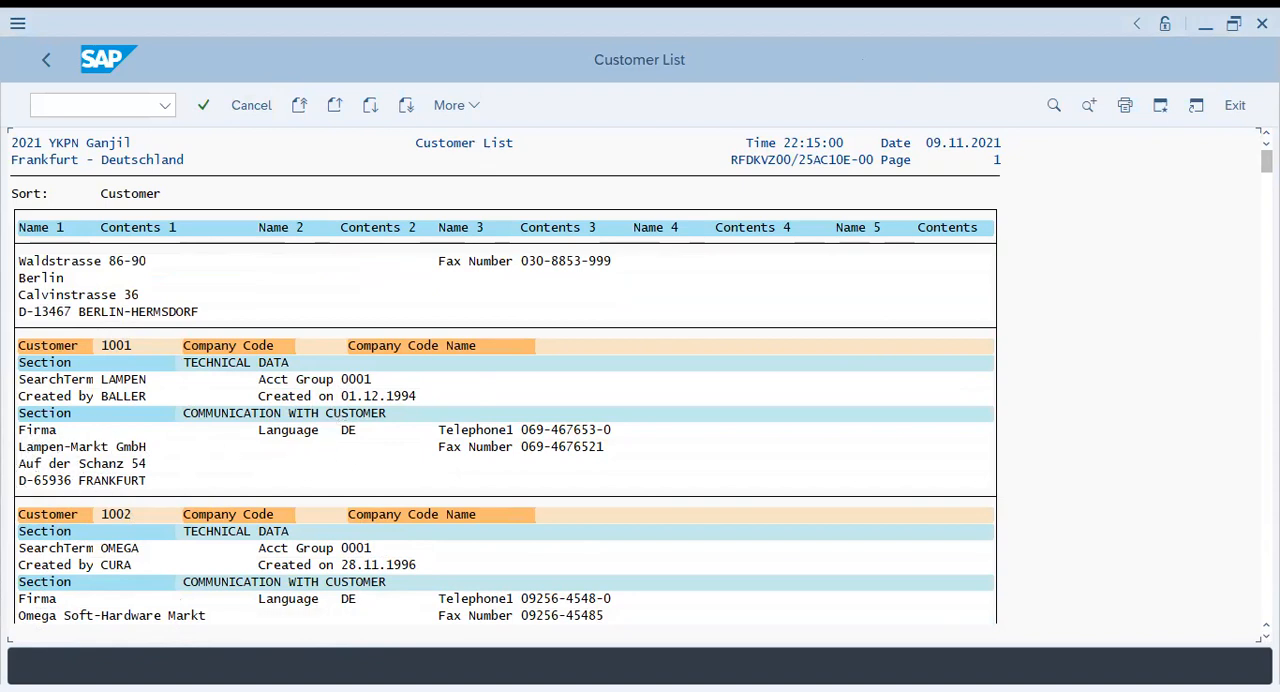
scroll(505, 439, down, 2)
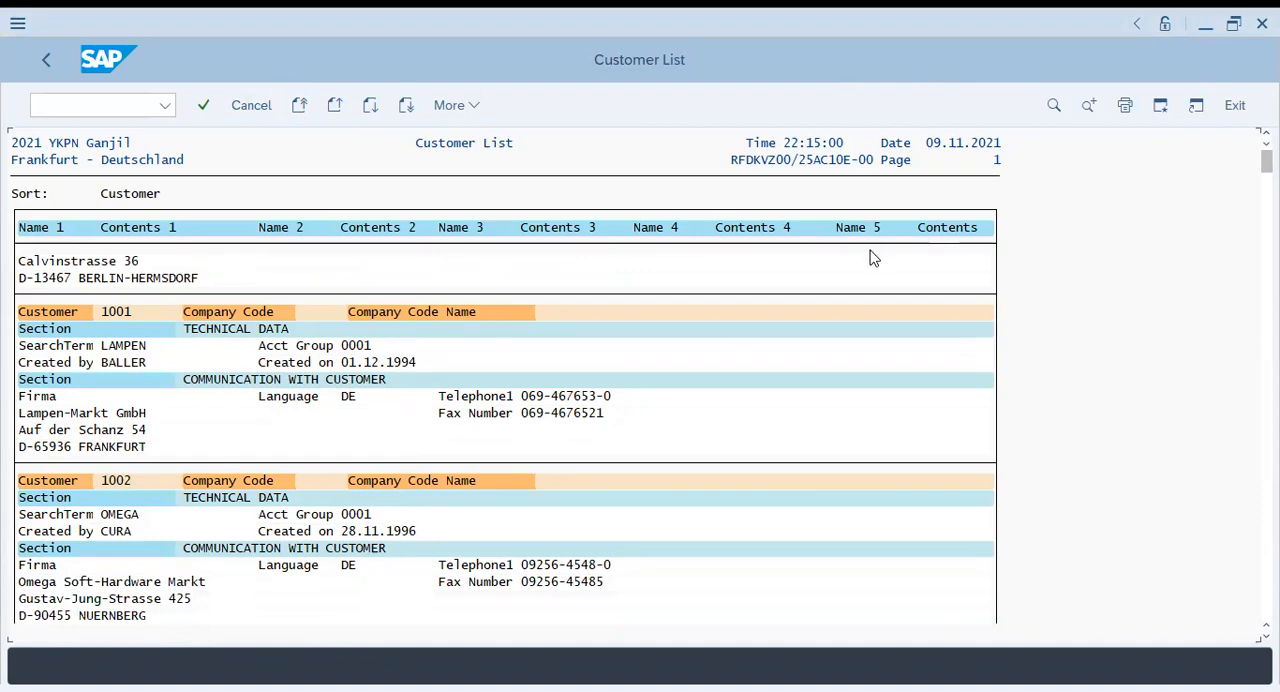
scroll(1208, 254, up, 4)
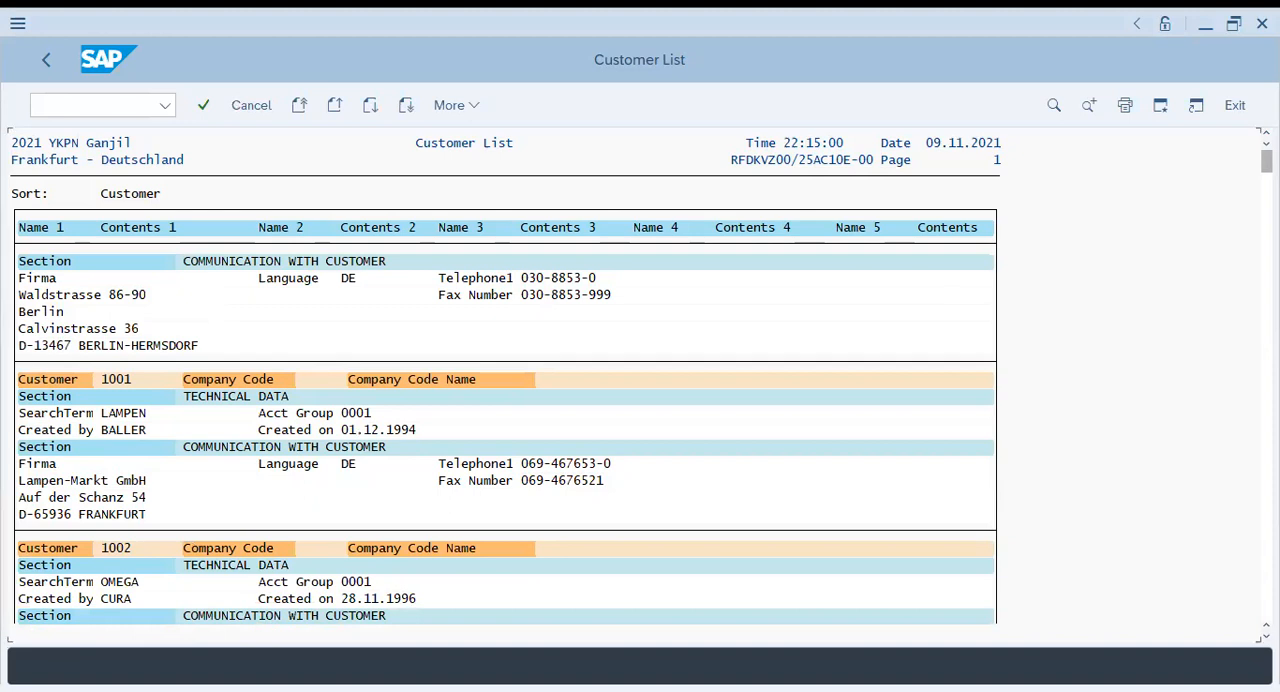
scroll(505, 430, up, 5)
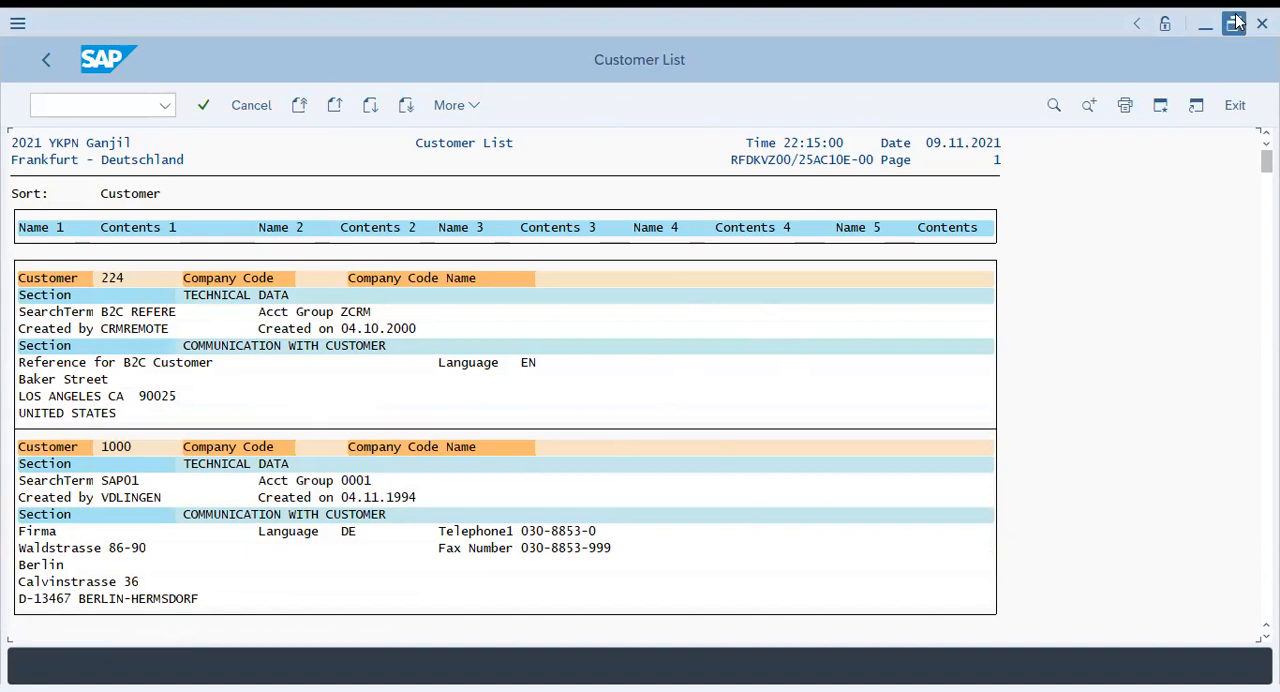
Return to the Customer List selection screen and display its dynamic selections, restoring the window to its smaller size
double_click(850, 33)
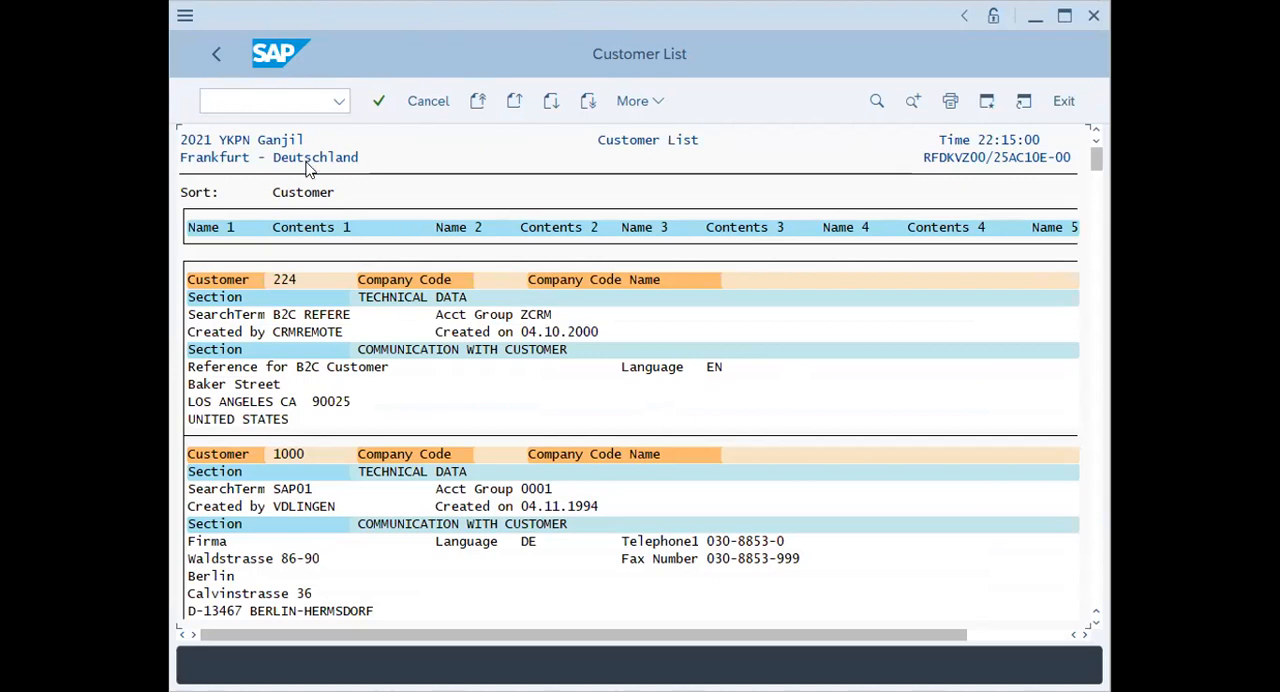
click(217, 56)
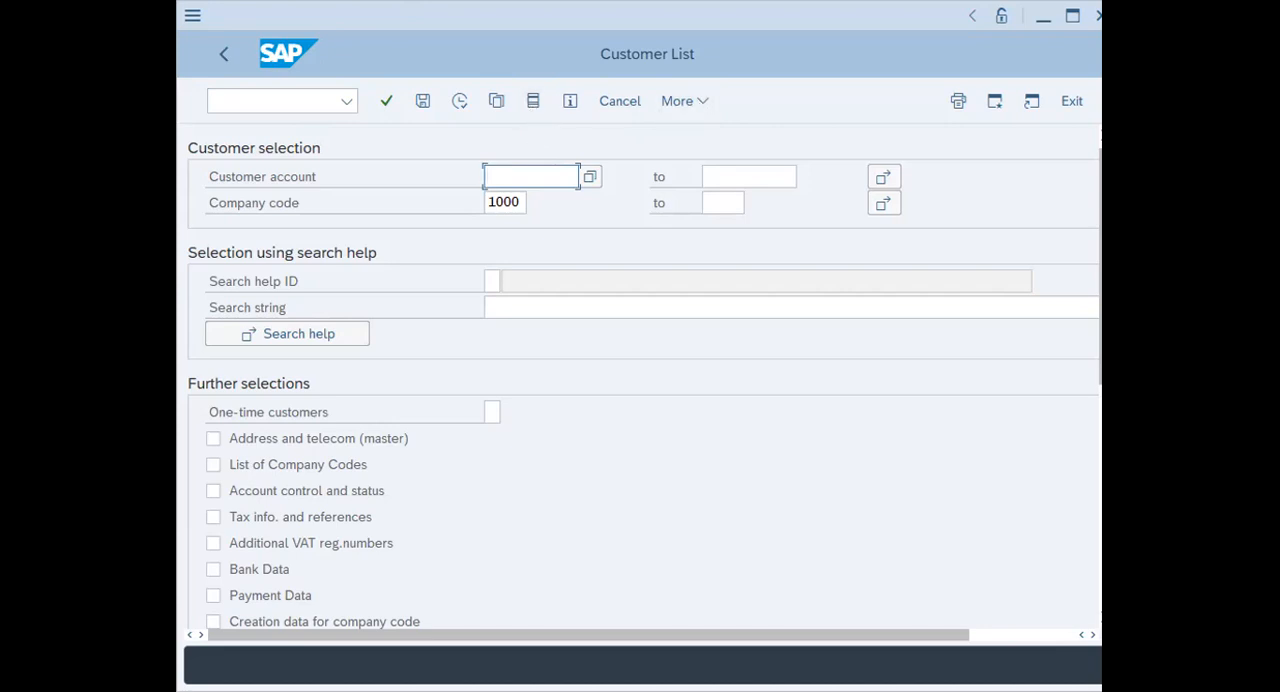
key(alt+Tab)
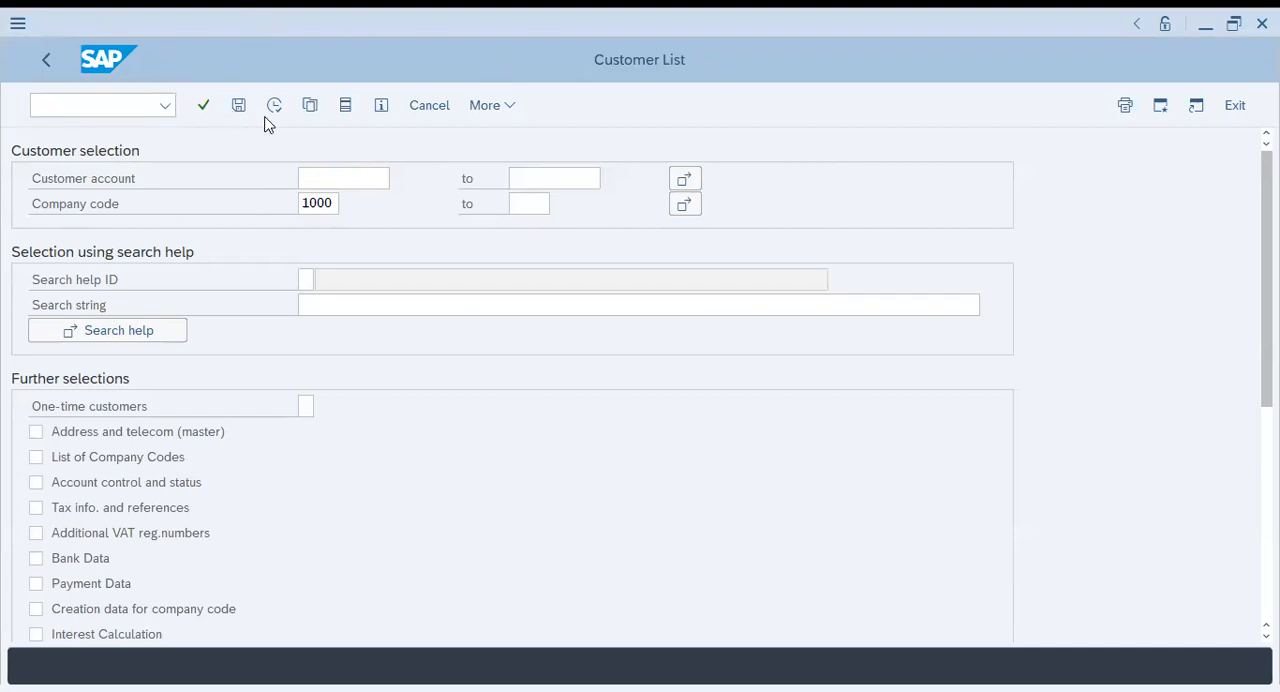
click(491, 106)
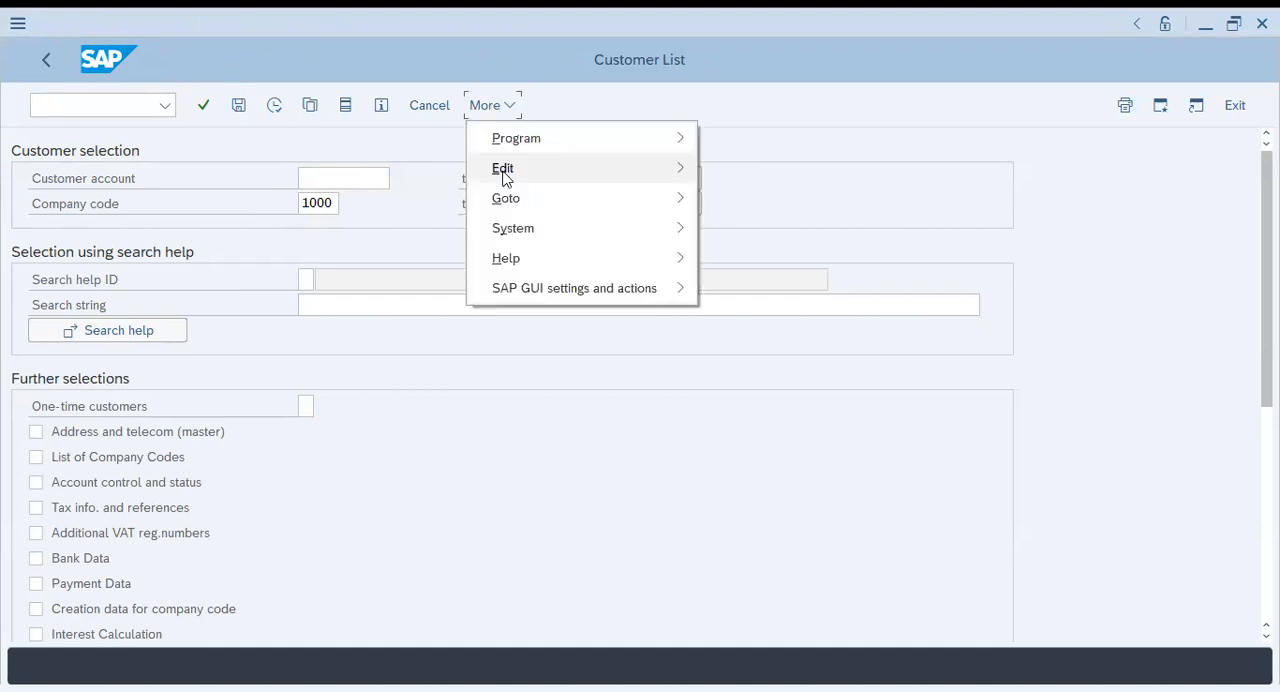
mouse_move(505, 176)
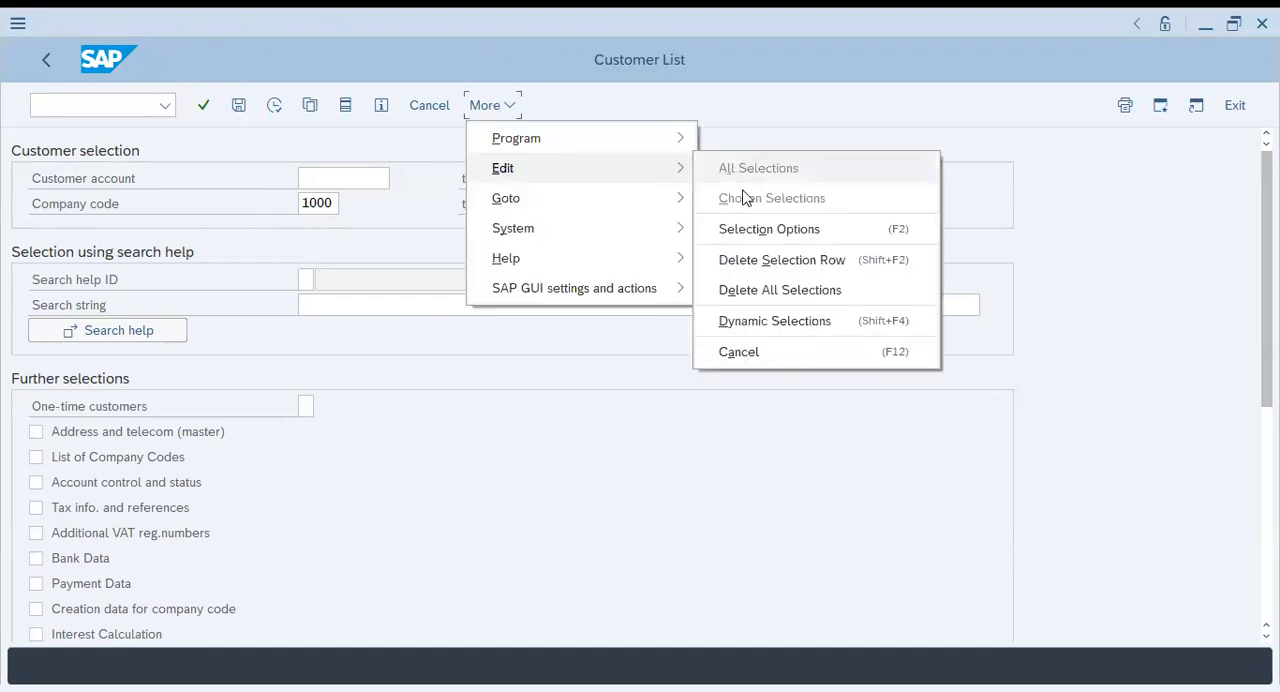
click(785, 322)
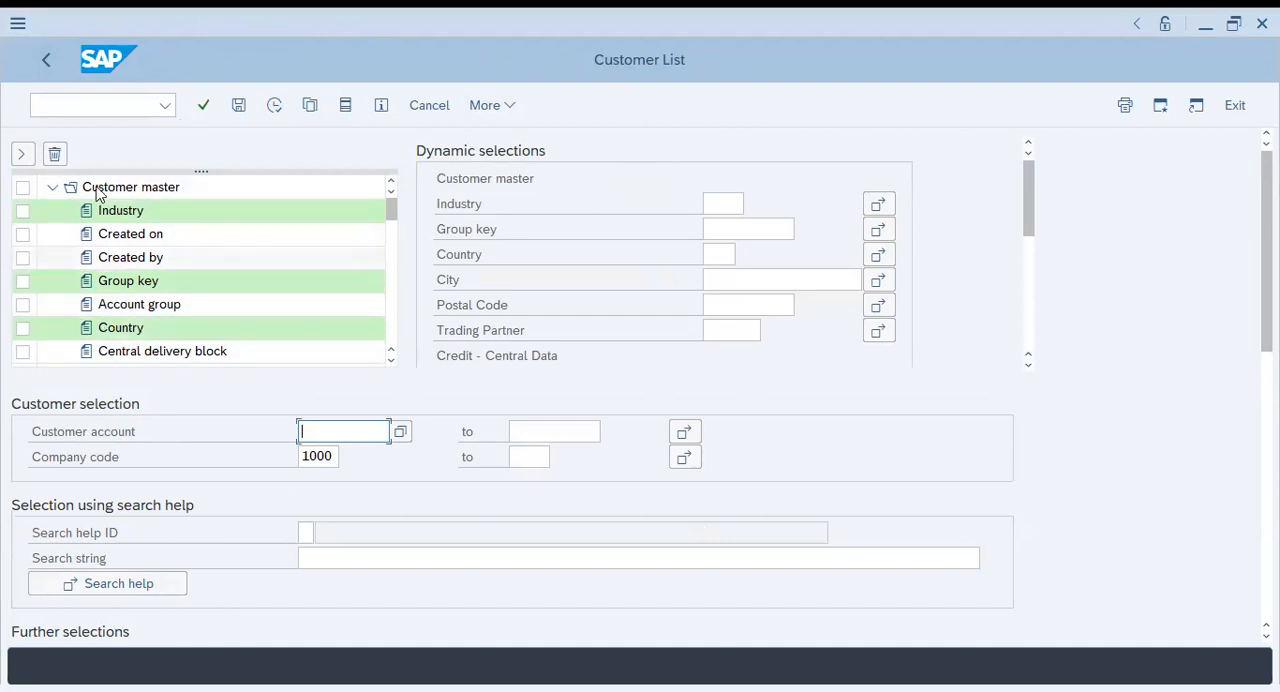
click(1237, 25)
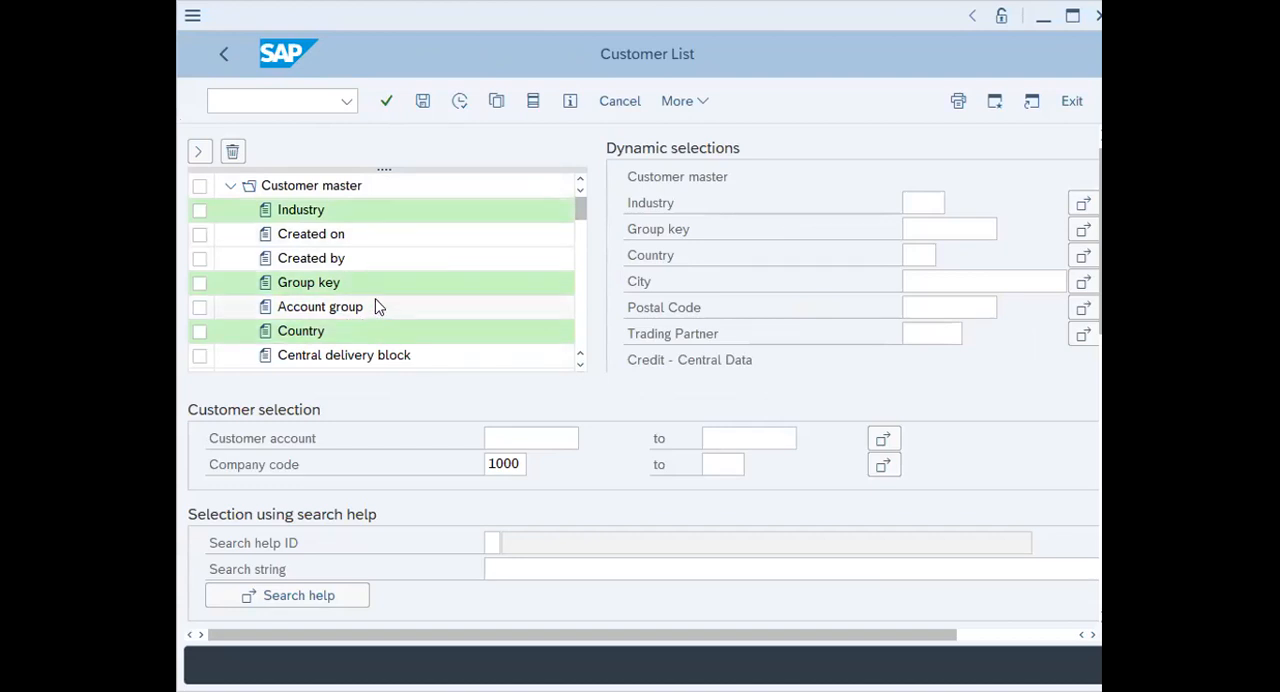
Add the Account group field from the Customer master fields to the dynamic selections
click(340, 212)
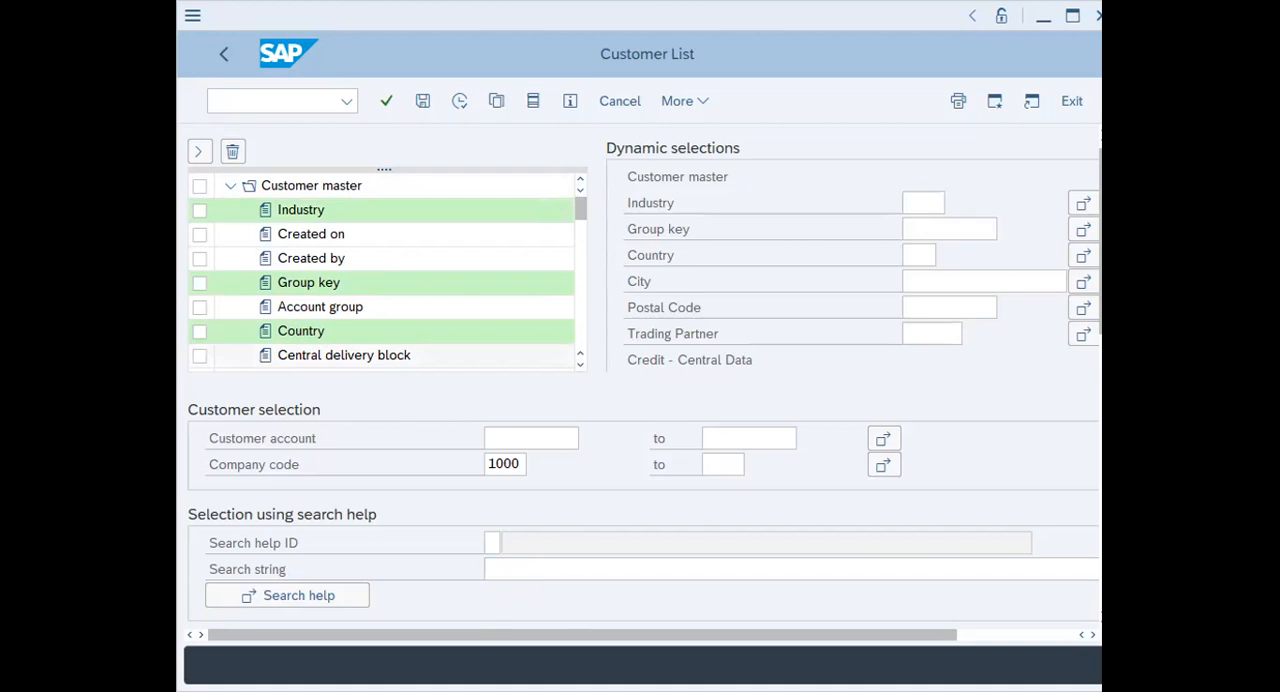
click(316, 310)
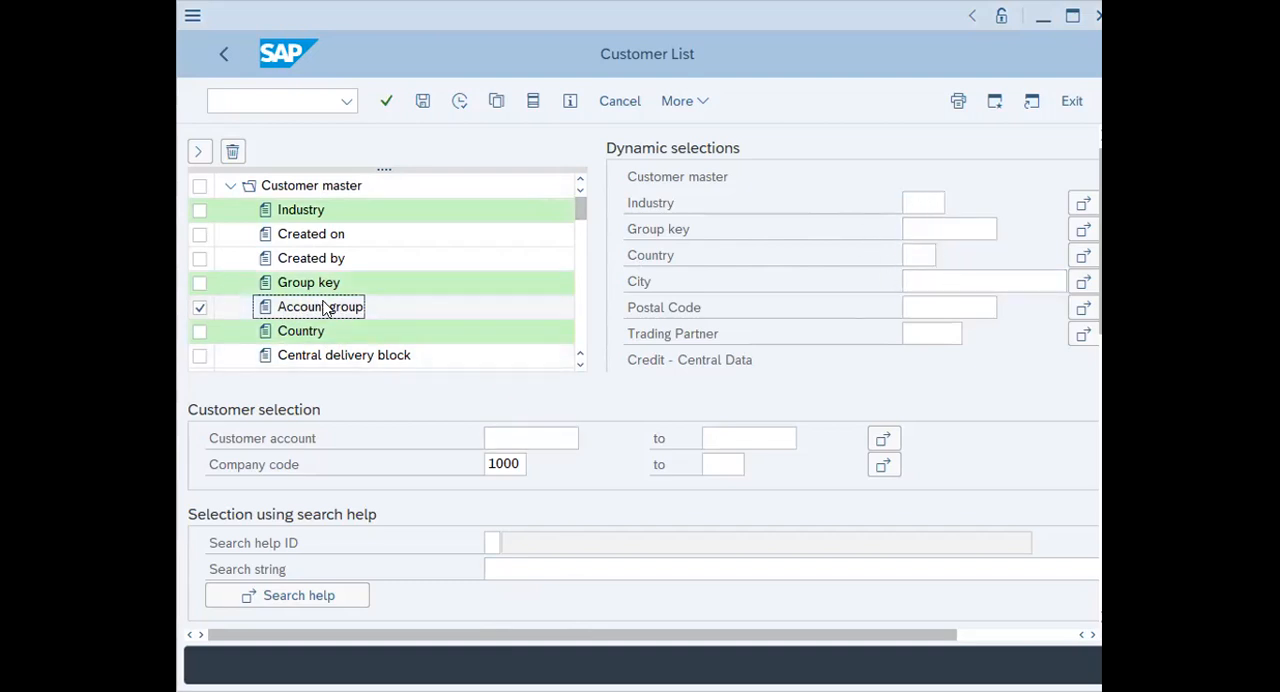
double_click(325, 310)
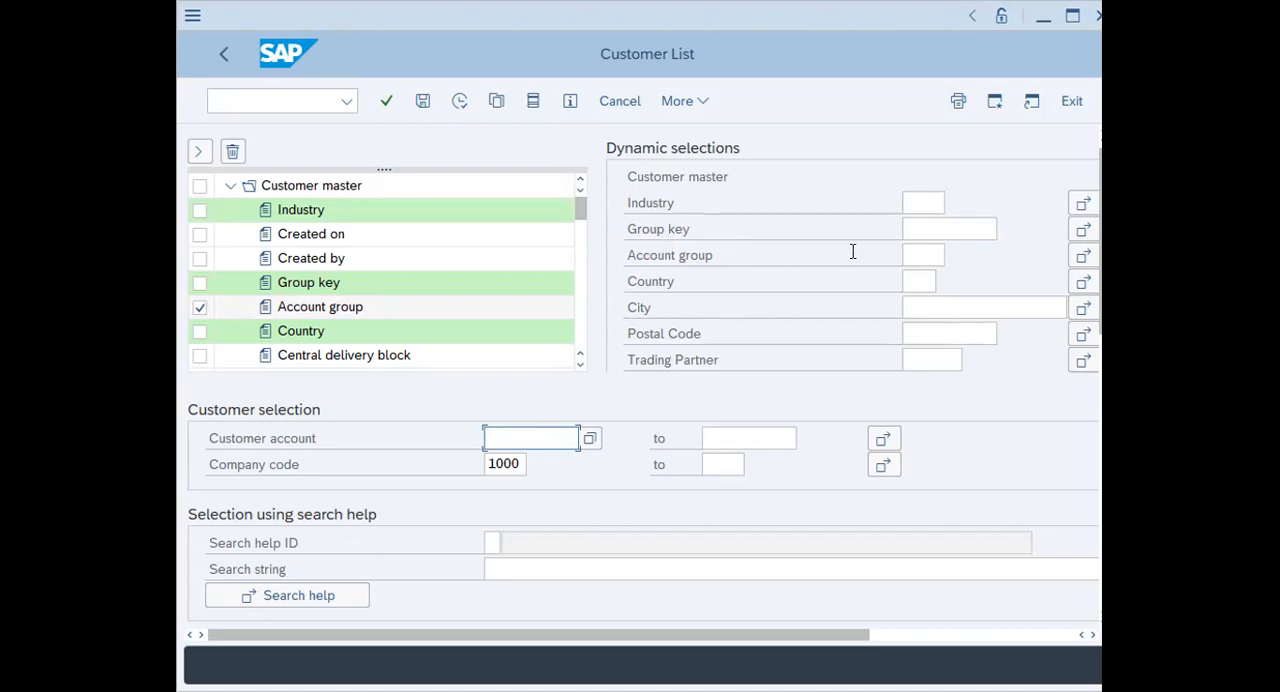
Restrict the Account group dynamic selection to KUNA (General customers), chosen from the list of customer account groups
click(920, 255)
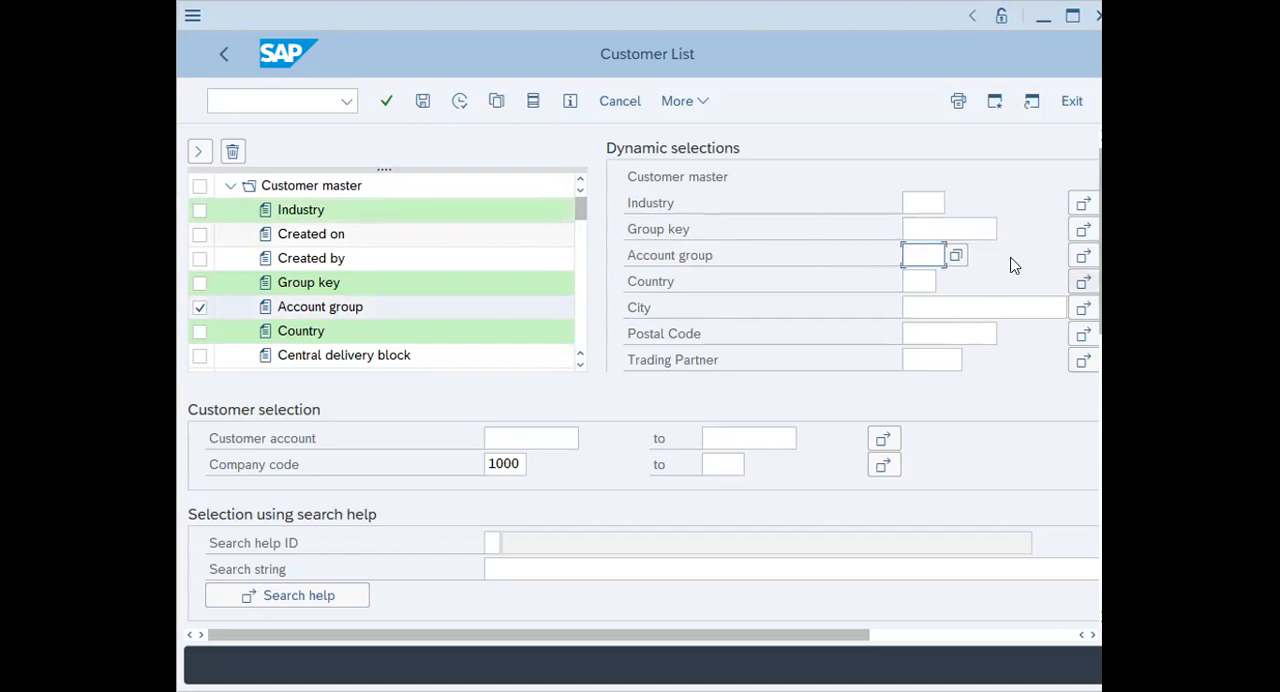
click(957, 257)
scroll(735, 335, down, 7)
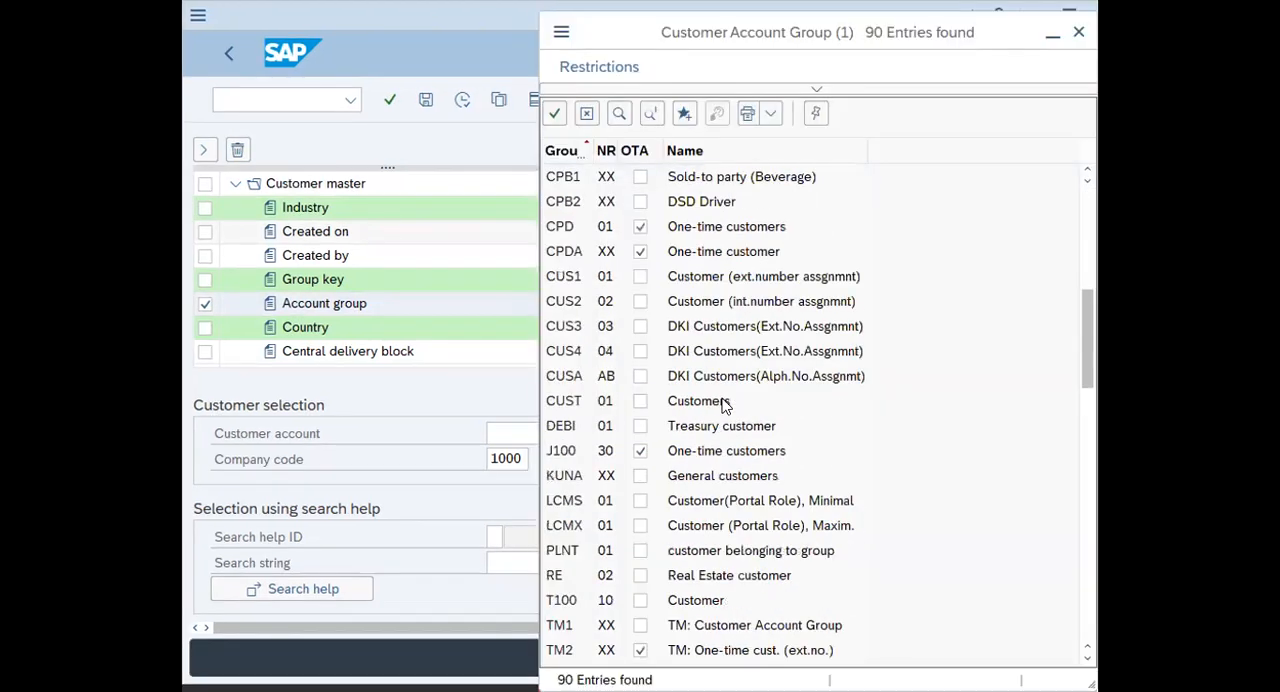
click(643, 477)
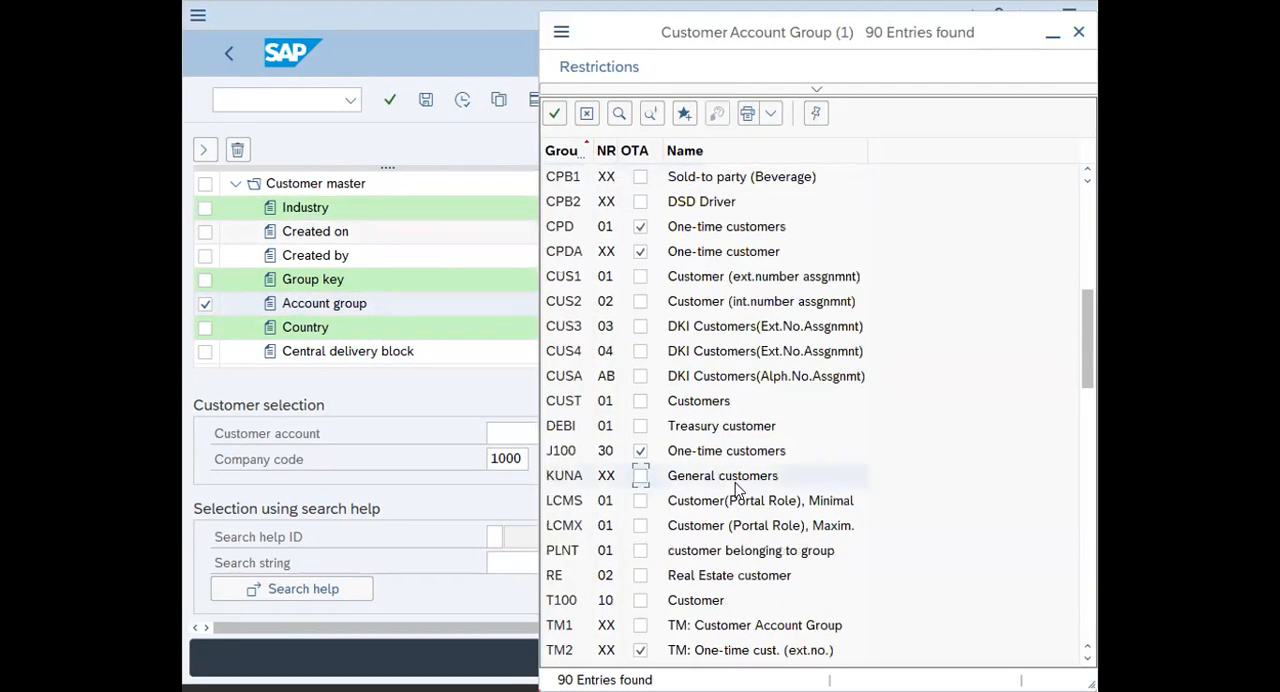
click(639, 477)
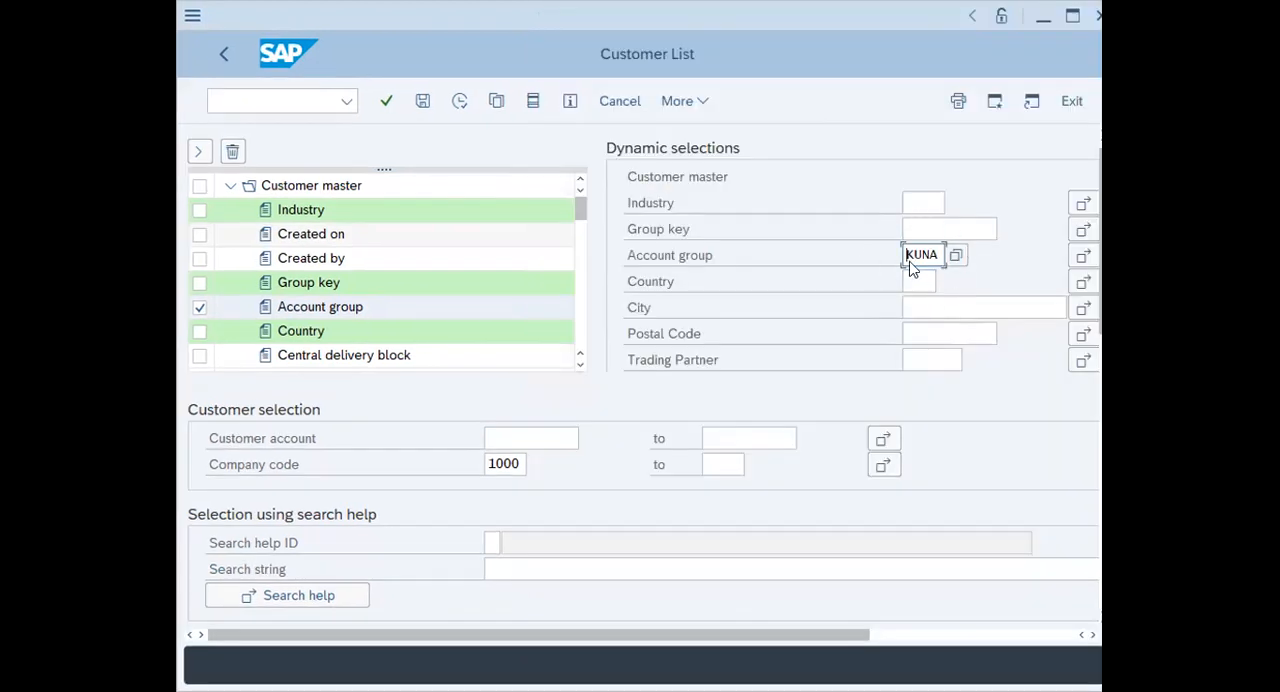
Run the filtered customer list in a maximized window and look through its customer entries
click(459, 104)
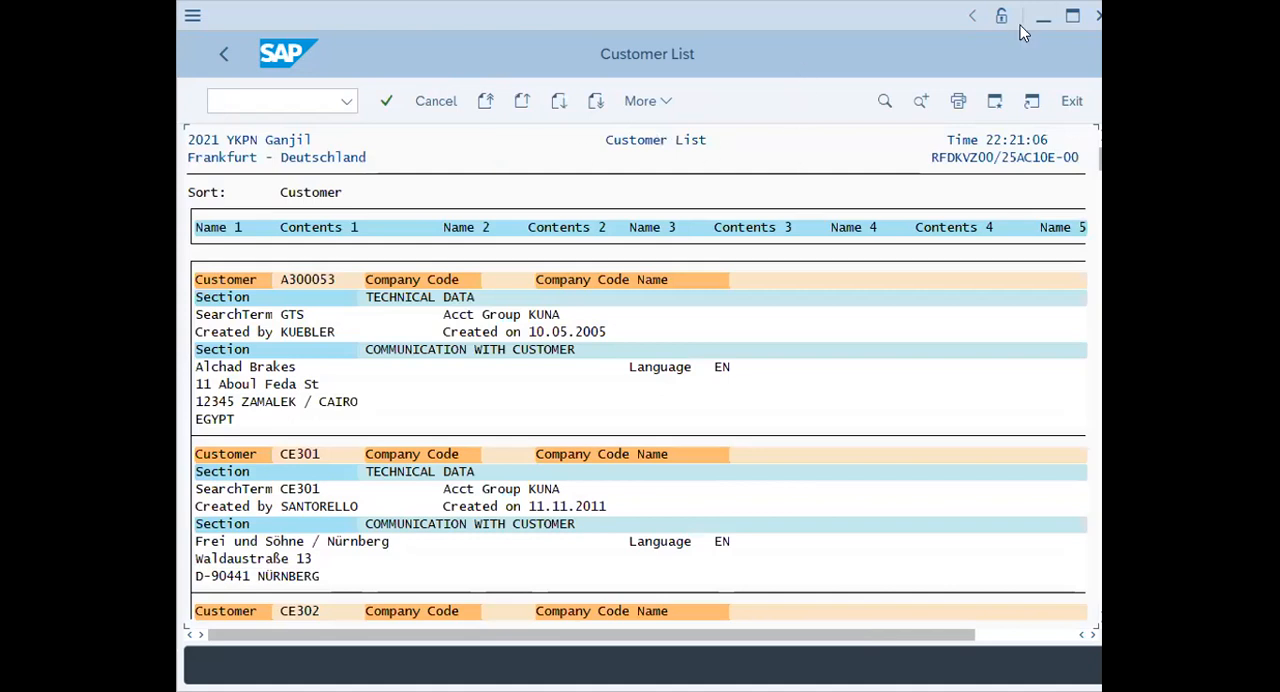
click(1073, 17)
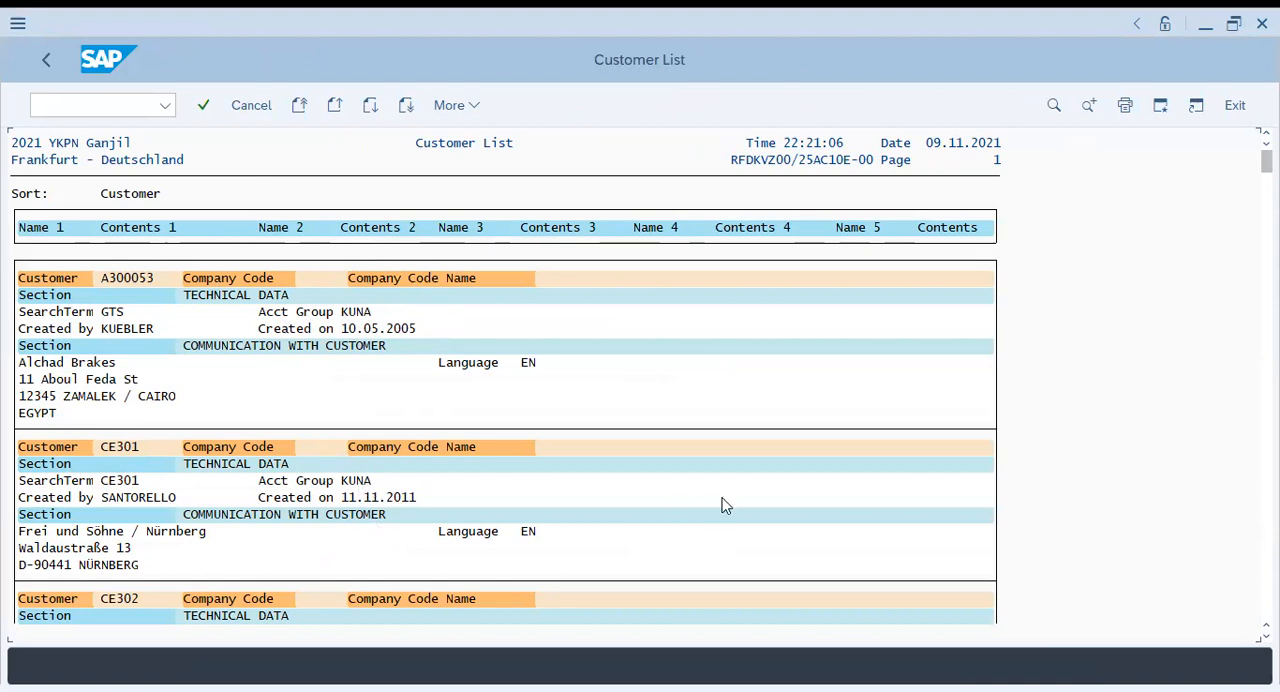
scroll(505, 430, down, 5)
scroll(505, 434, down, 2)
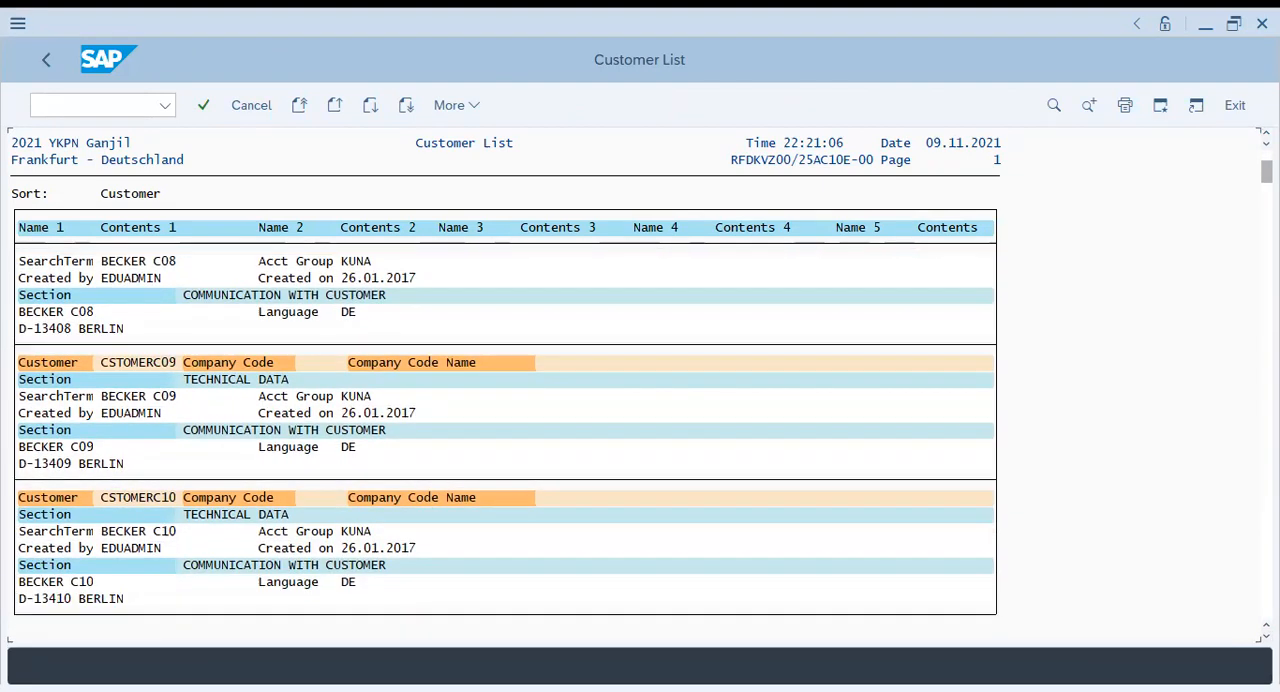
scroll(505, 440, down, 1)
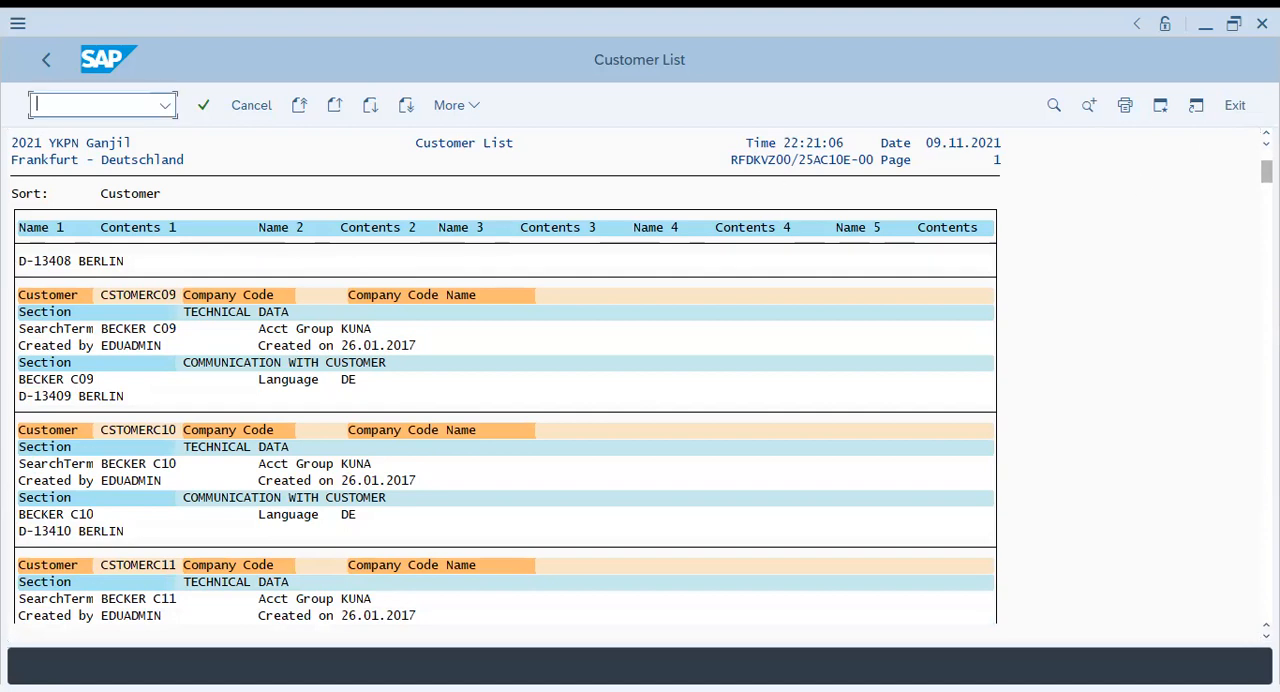
click(1266, 133)
click(1266, 133)
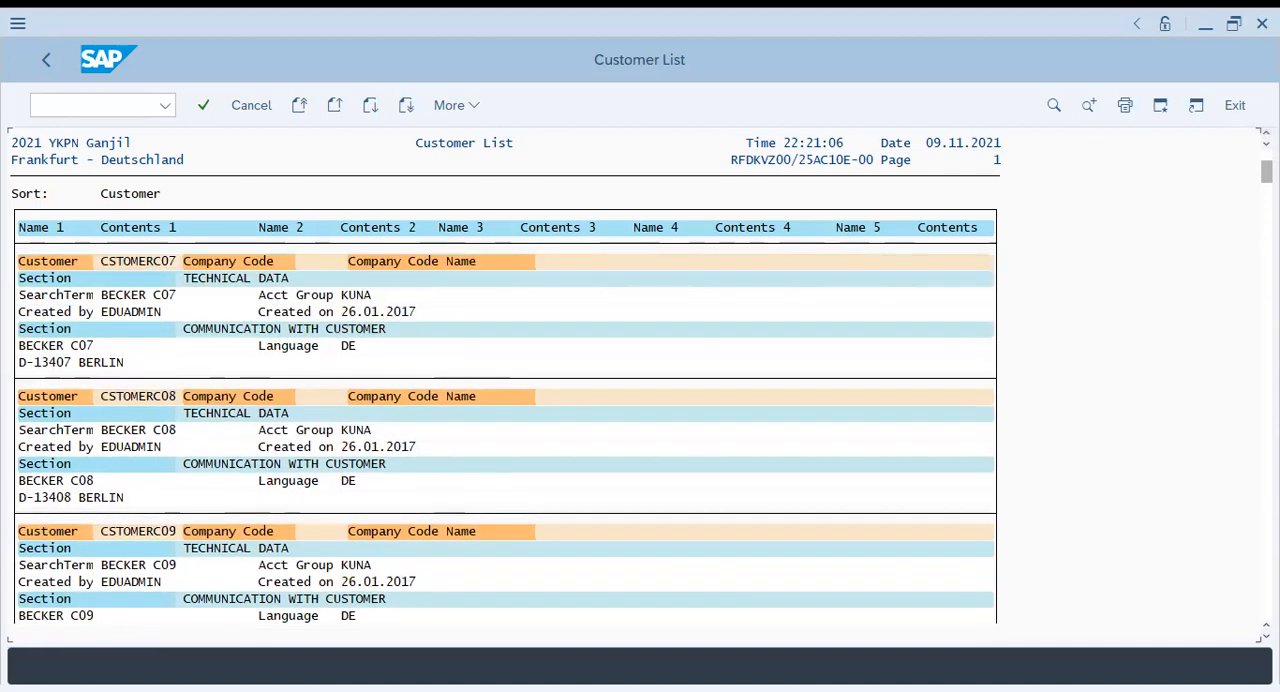
click(1266, 133)
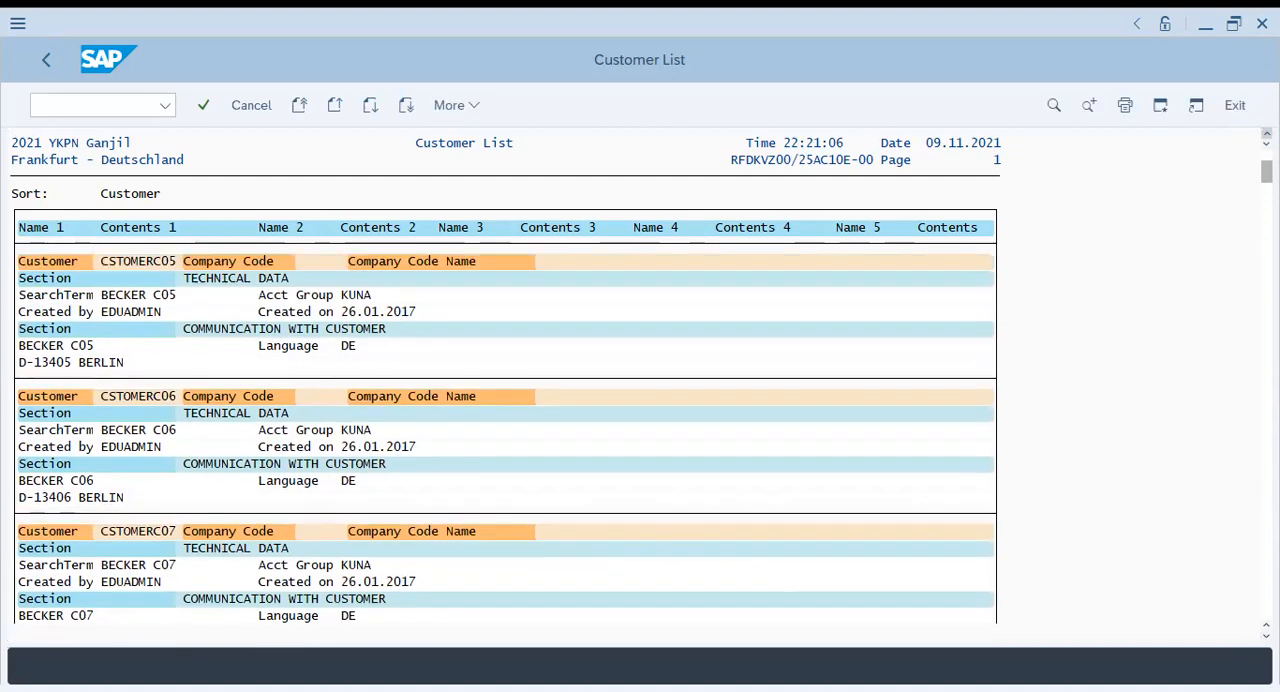
Leave the report with /n and open the FD02 - Change transaction under Accounts Receivable, Master Records
click(118, 105)
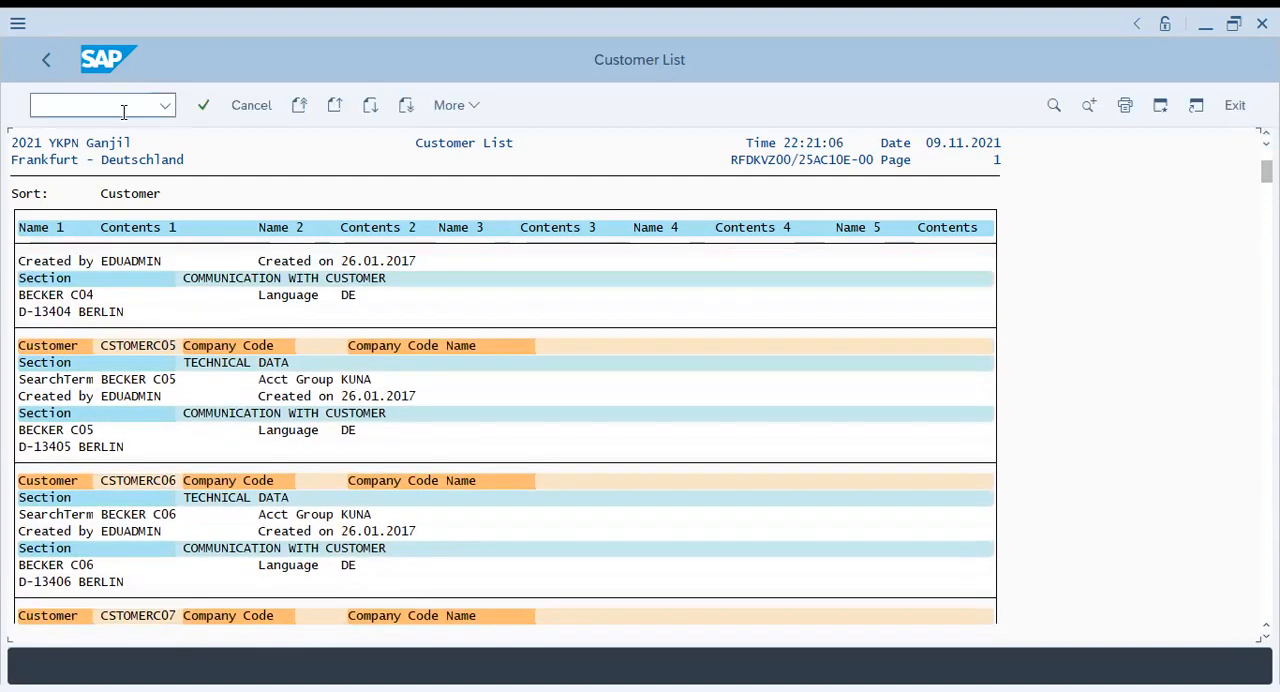
text(/n)
key(Return)
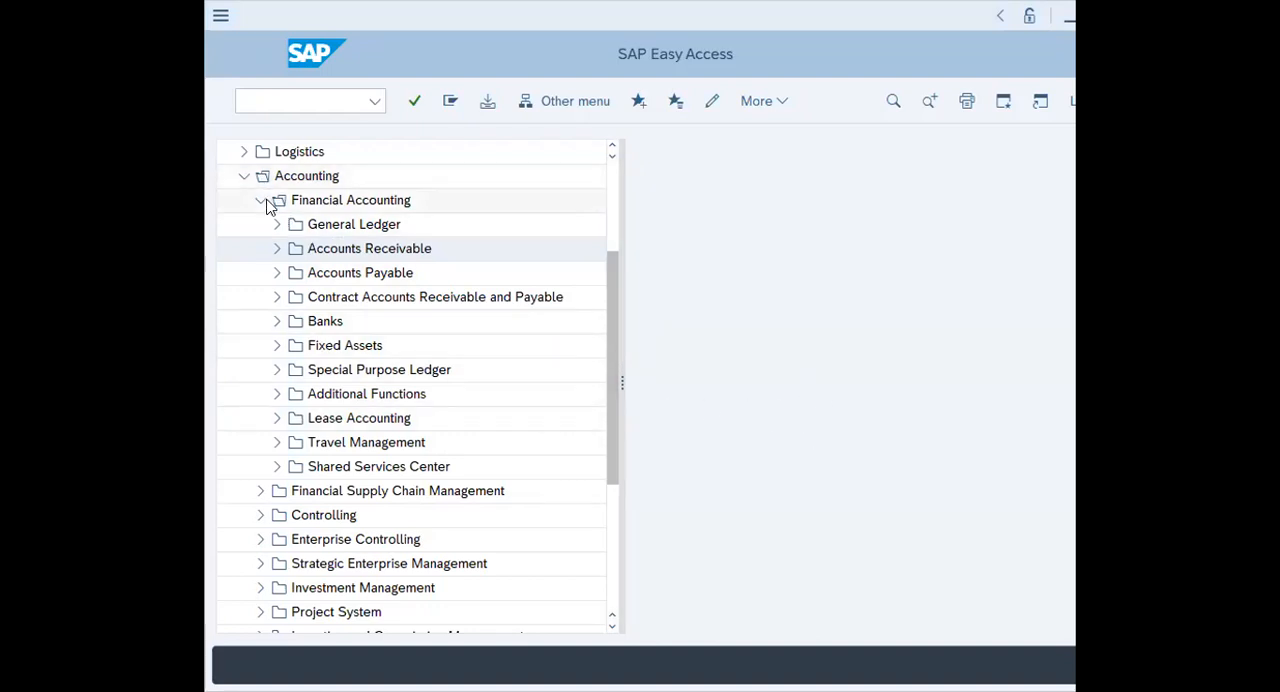
click(278, 250)
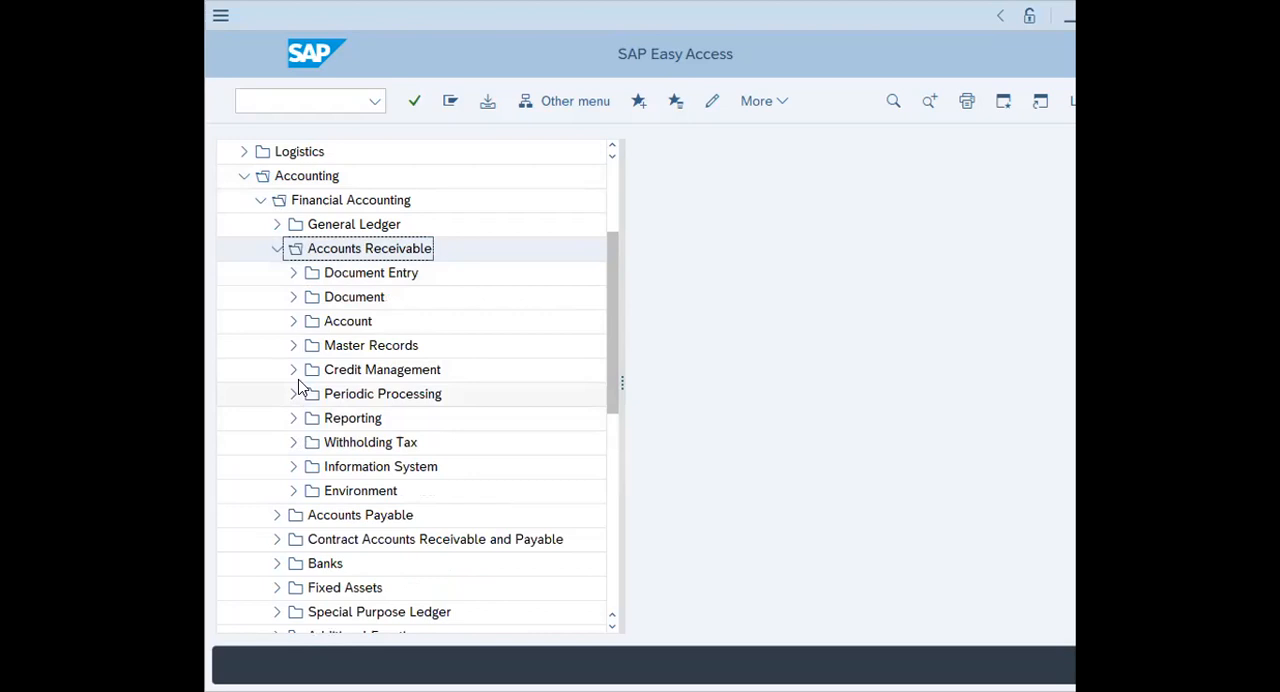
click(294, 347)
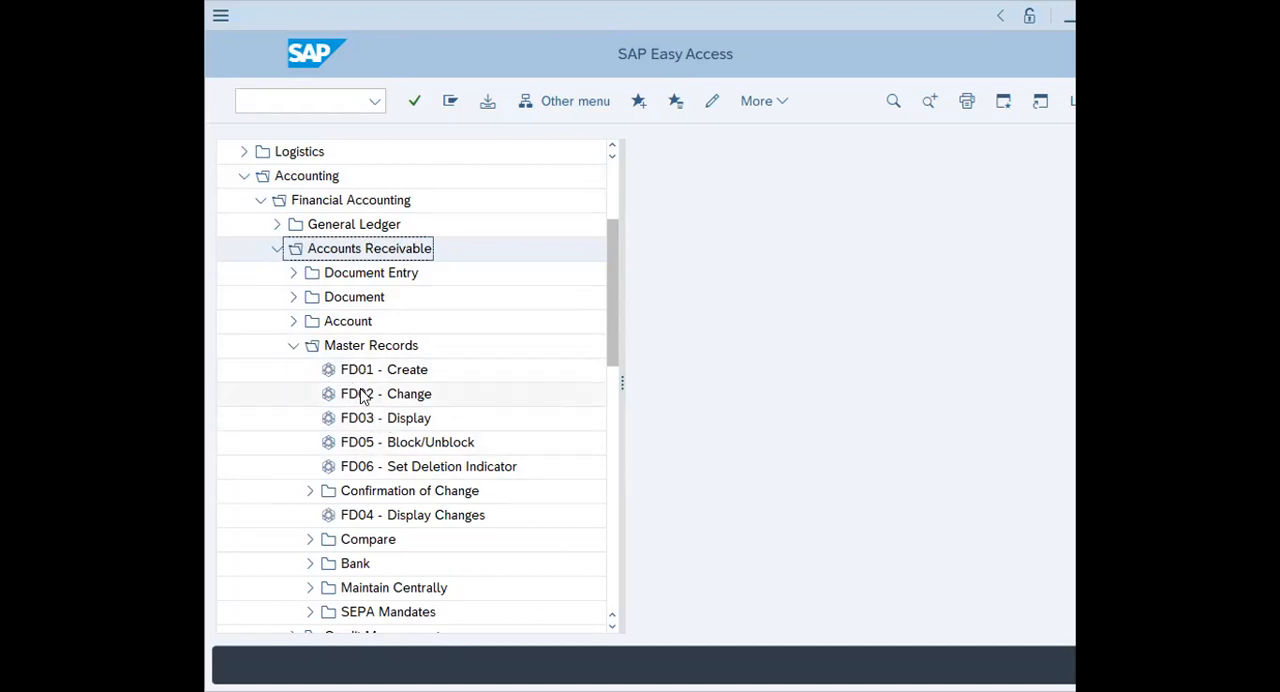
double_click(364, 400)
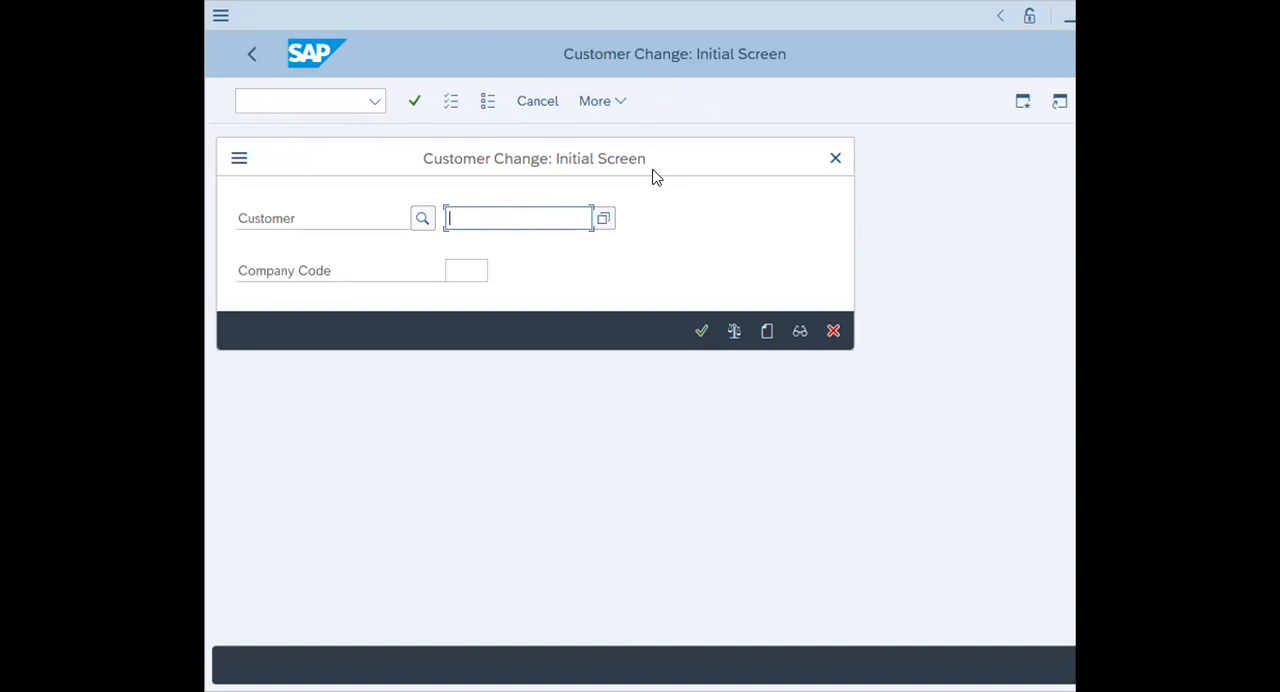
Search for the customer to change by address attributes, entering the customer's postal code
click(421, 220)
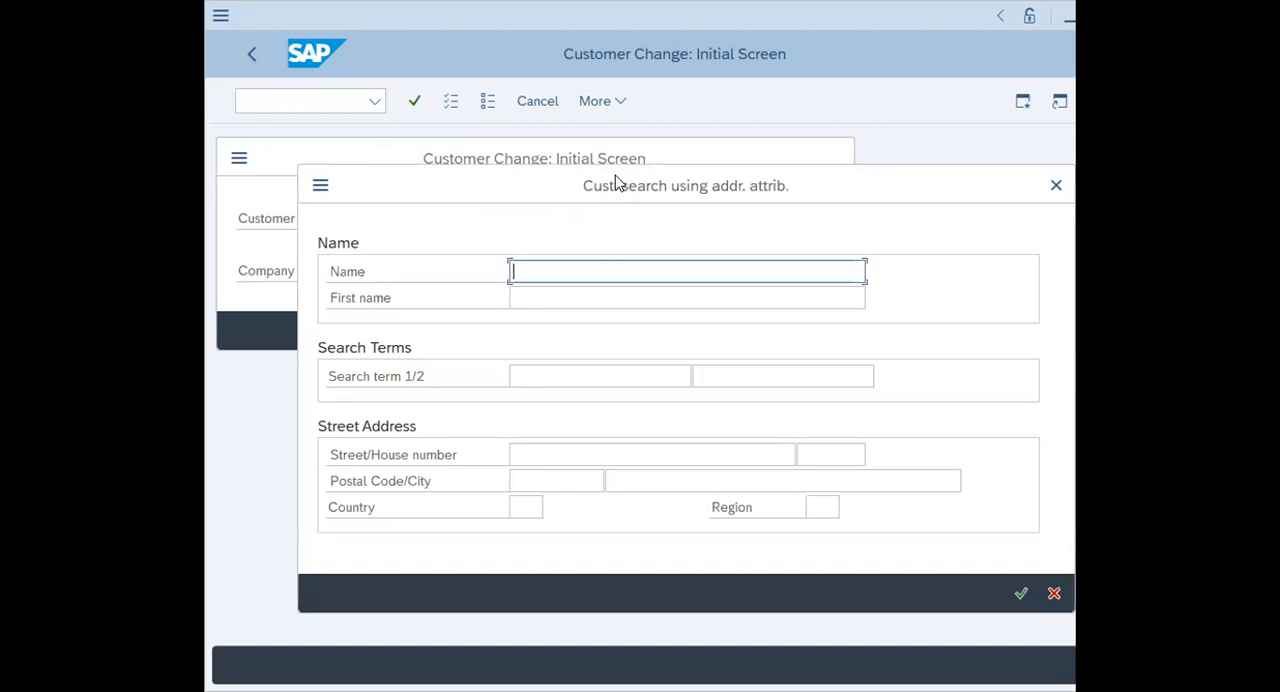
drag(617, 183, 597, 108)
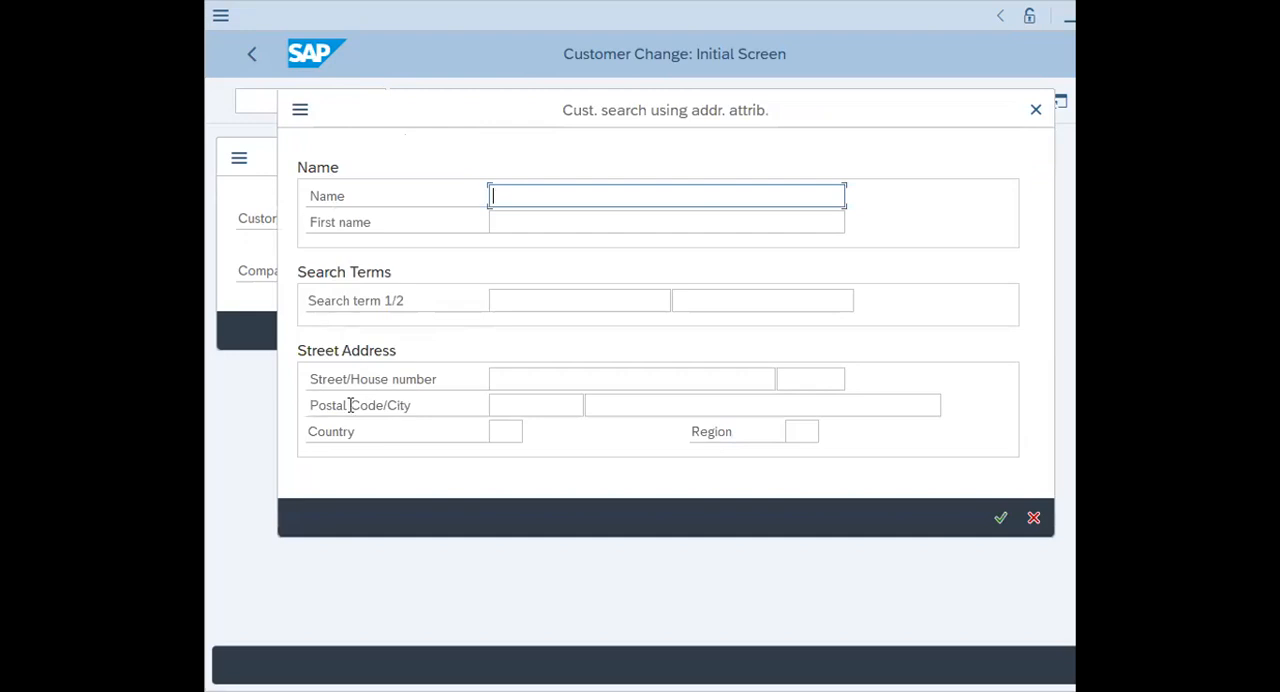
click(496, 406)
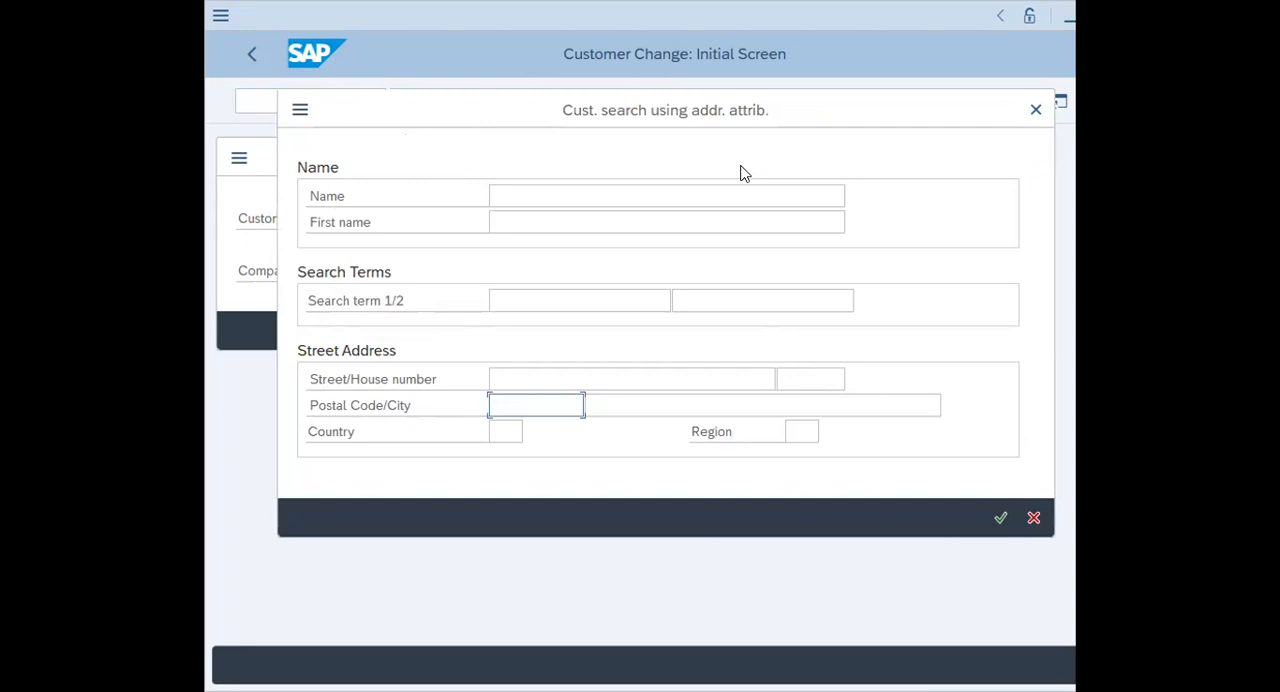
text(134)
text(00)
click(1000, 518)
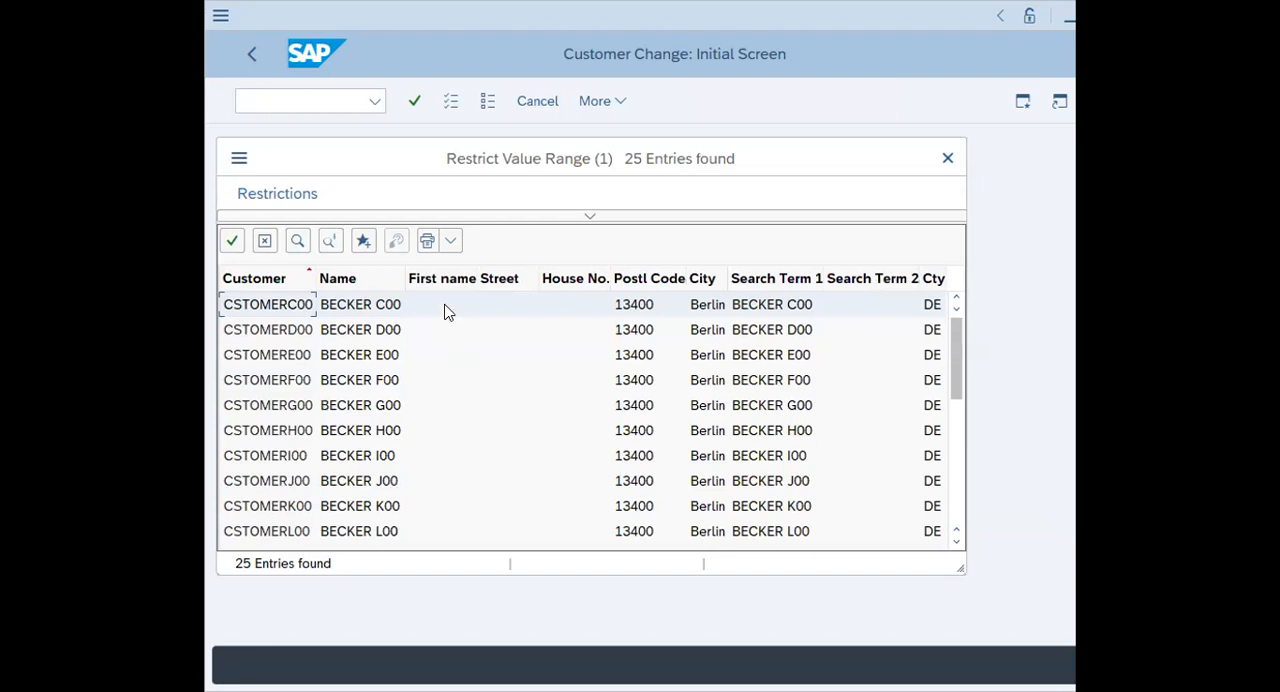
Look through the found customers and transfer the one ending in E00 to the Customer field
mouse_move(953, 329)
mouse_down()
mouse_move(958, 366)
mouse_move(964, 338)
mouse_up()
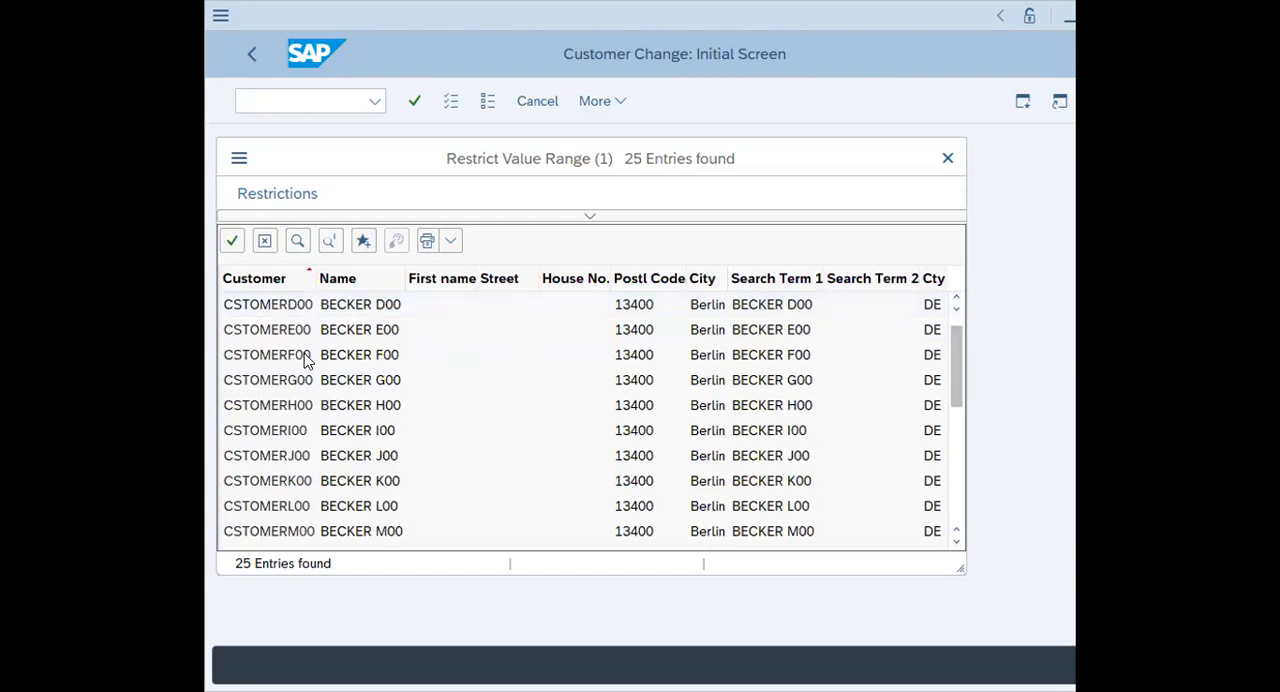
click(228, 330)
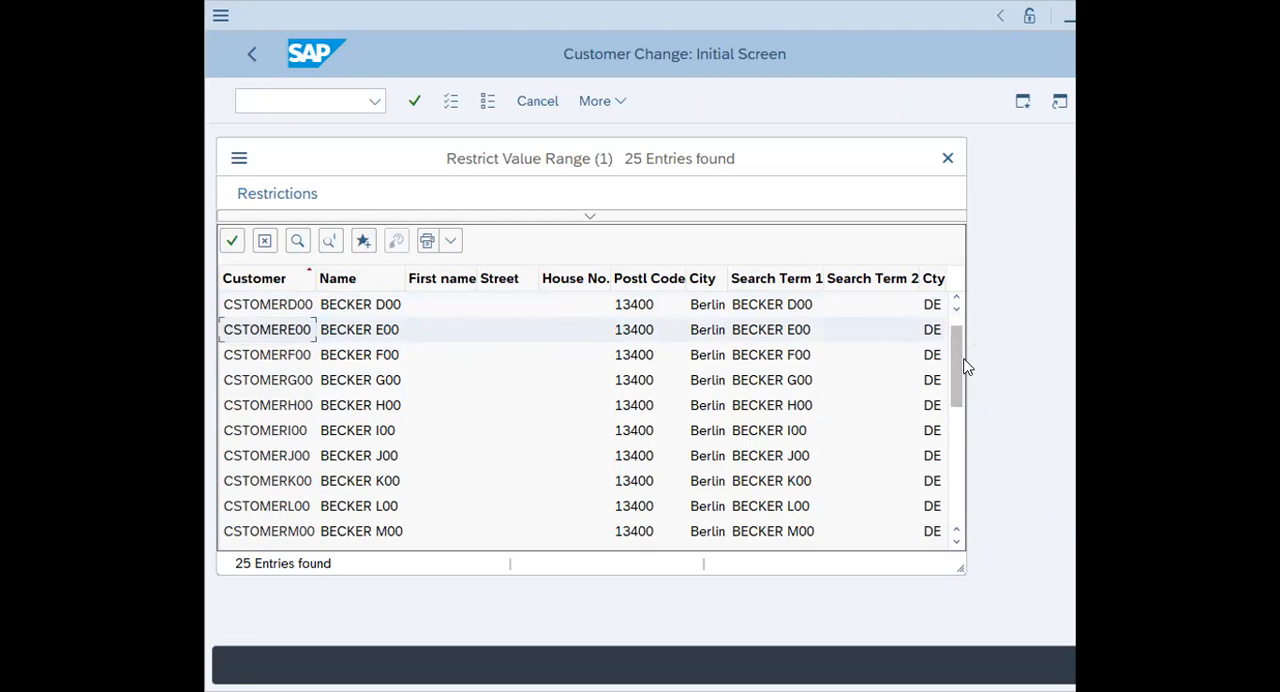
drag(956, 347, 955, 300)
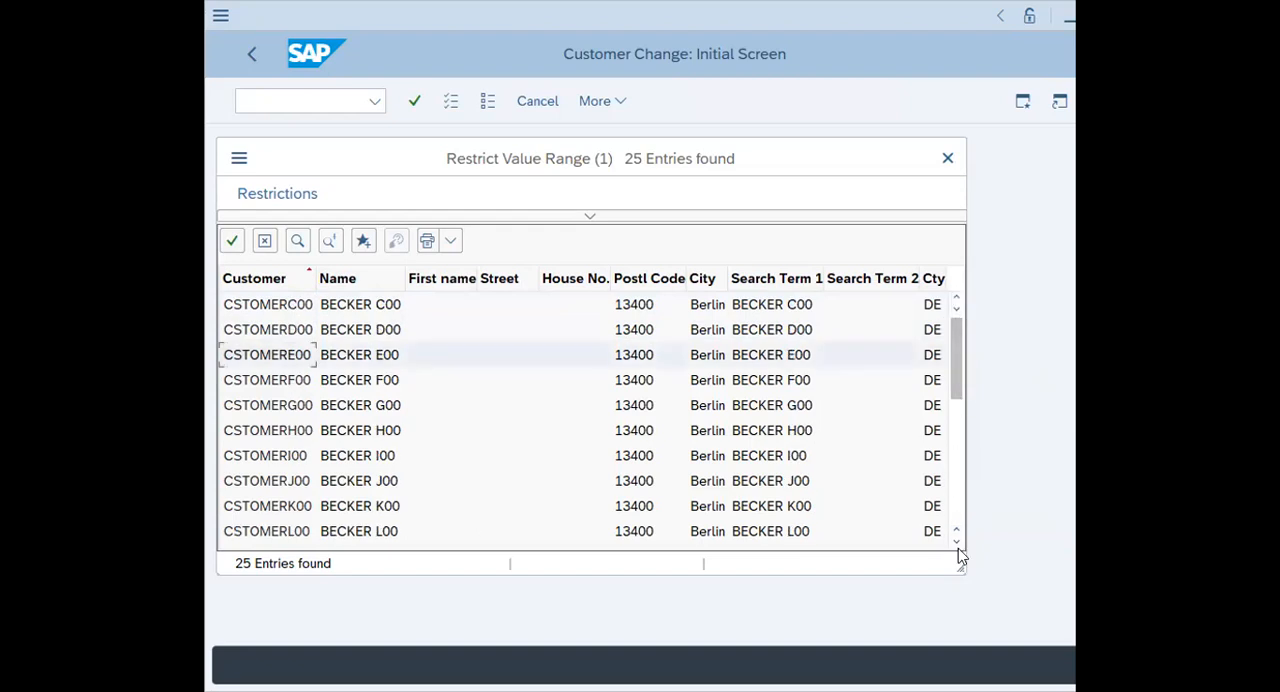
click(385, 357)
double_click(405, 352)
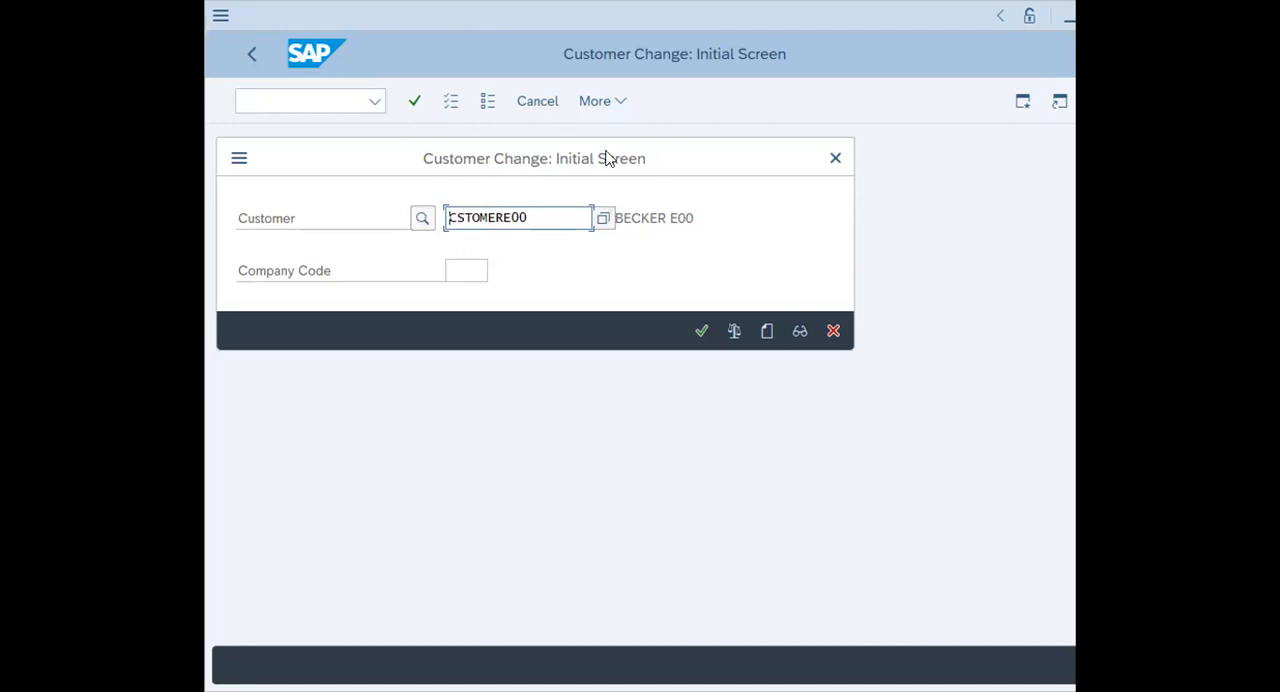
Set the company code to 1000 and open the selected customer's general data for changing
click(452, 266)
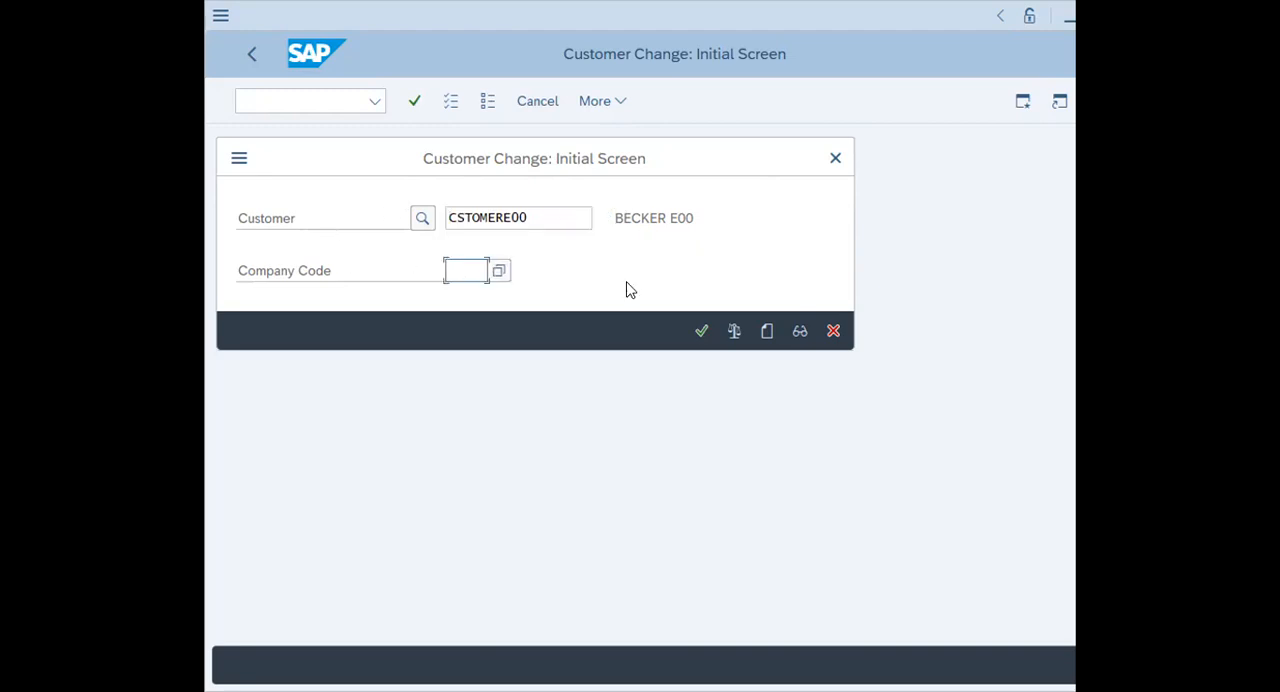
text(1000)
click(700, 331)
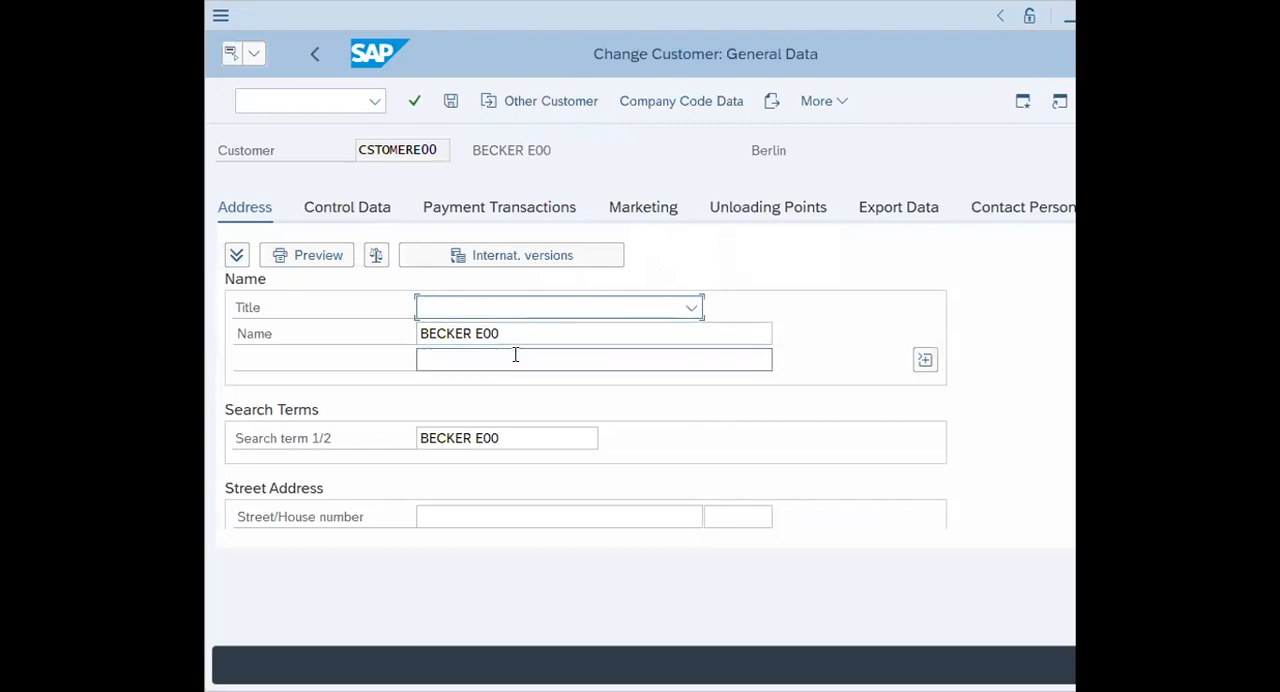
Enter the customer's street in the Street/House number field of the address data
scroll(514, 360, down, 3)
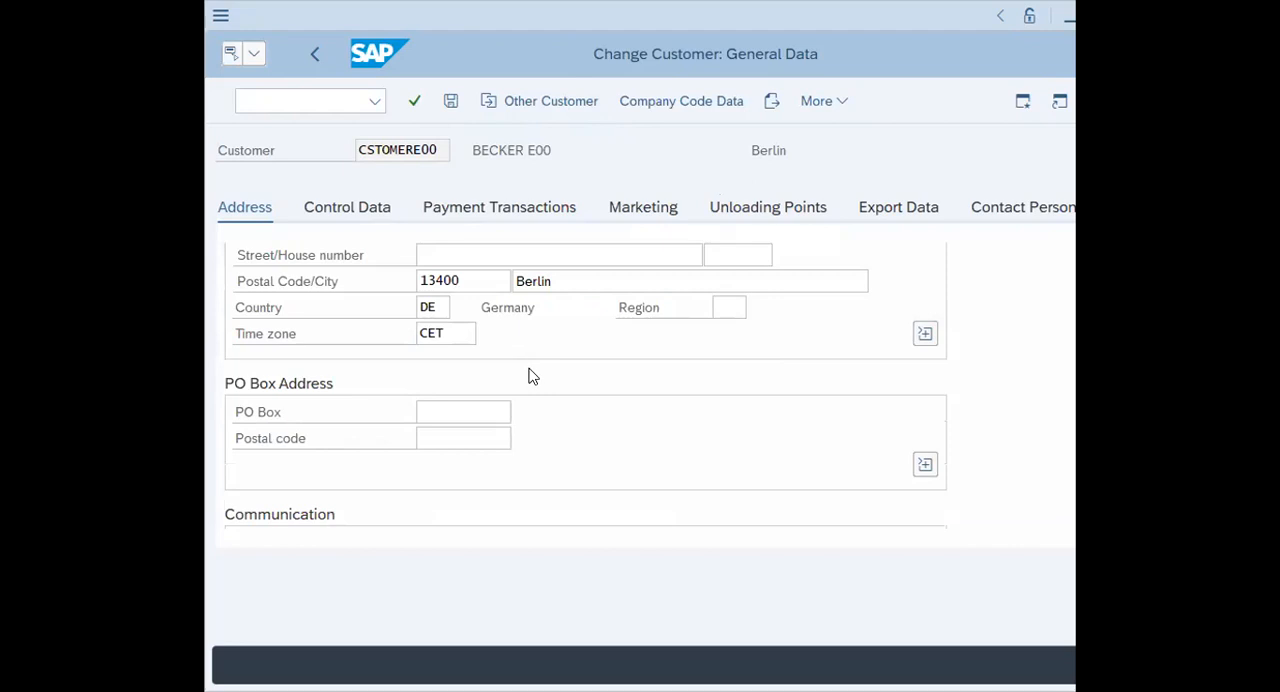
scroll(530, 376, down, 3)
scroll(530, 376, up, 6)
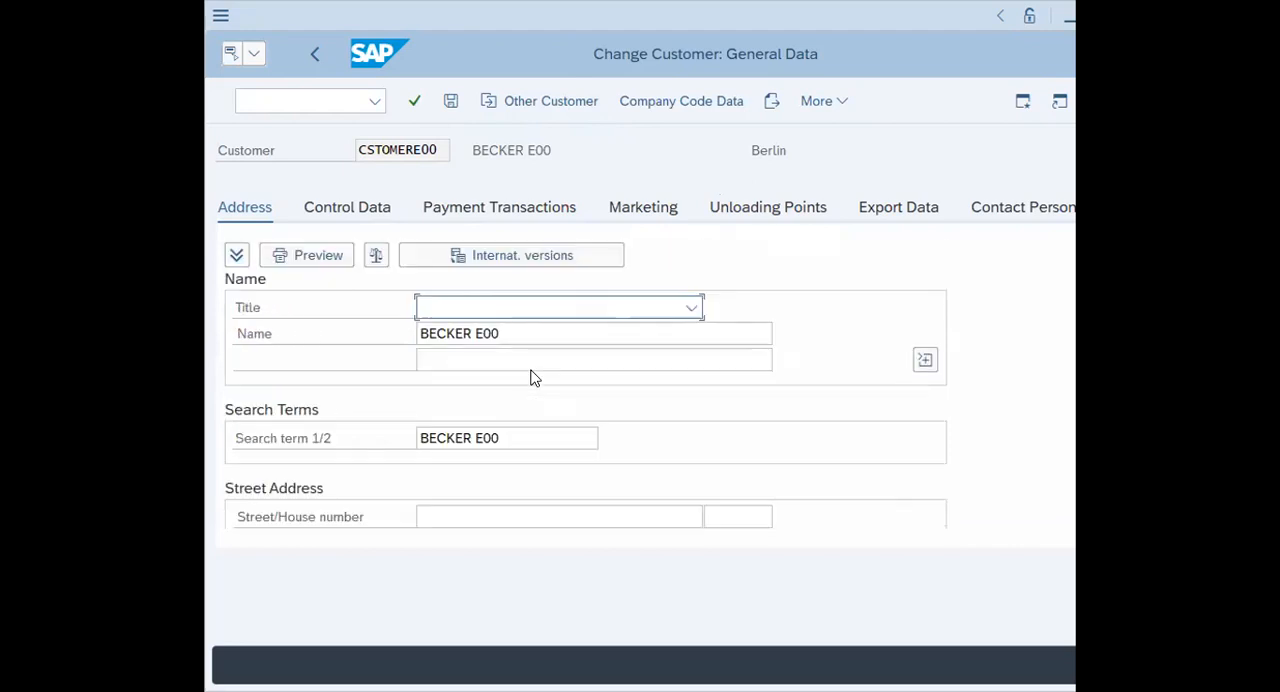
scroll(615, 360, down, 3)
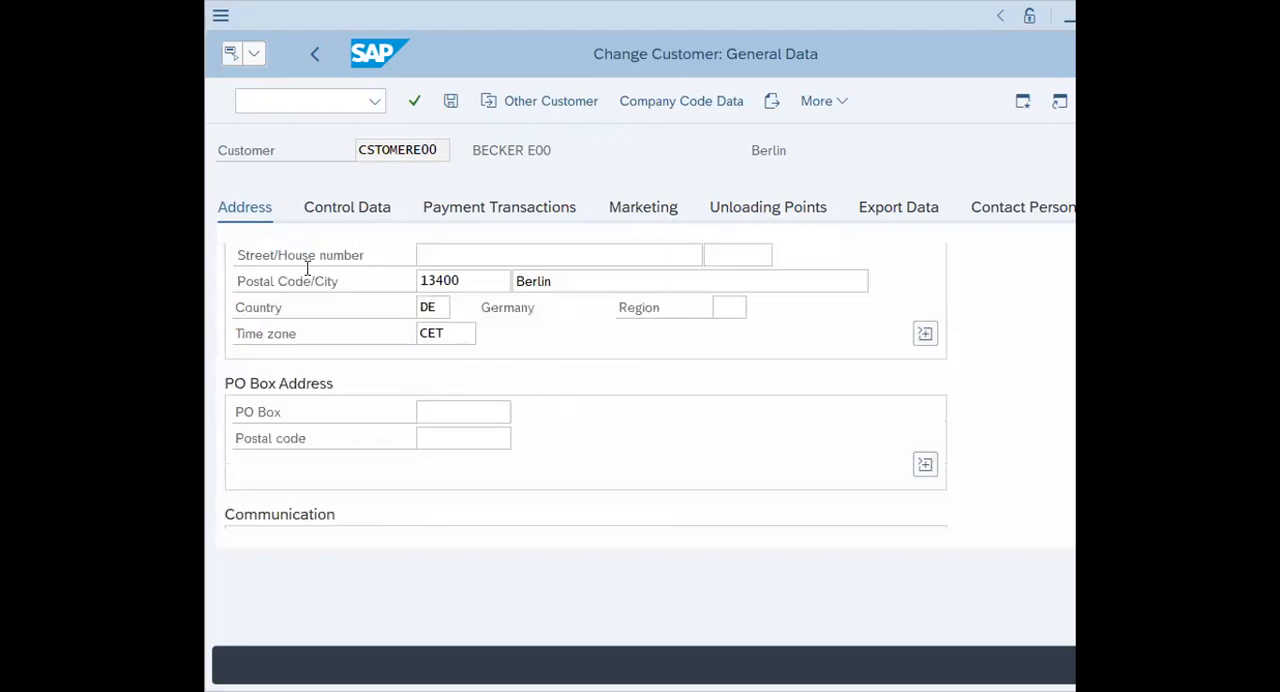
click(448, 256)
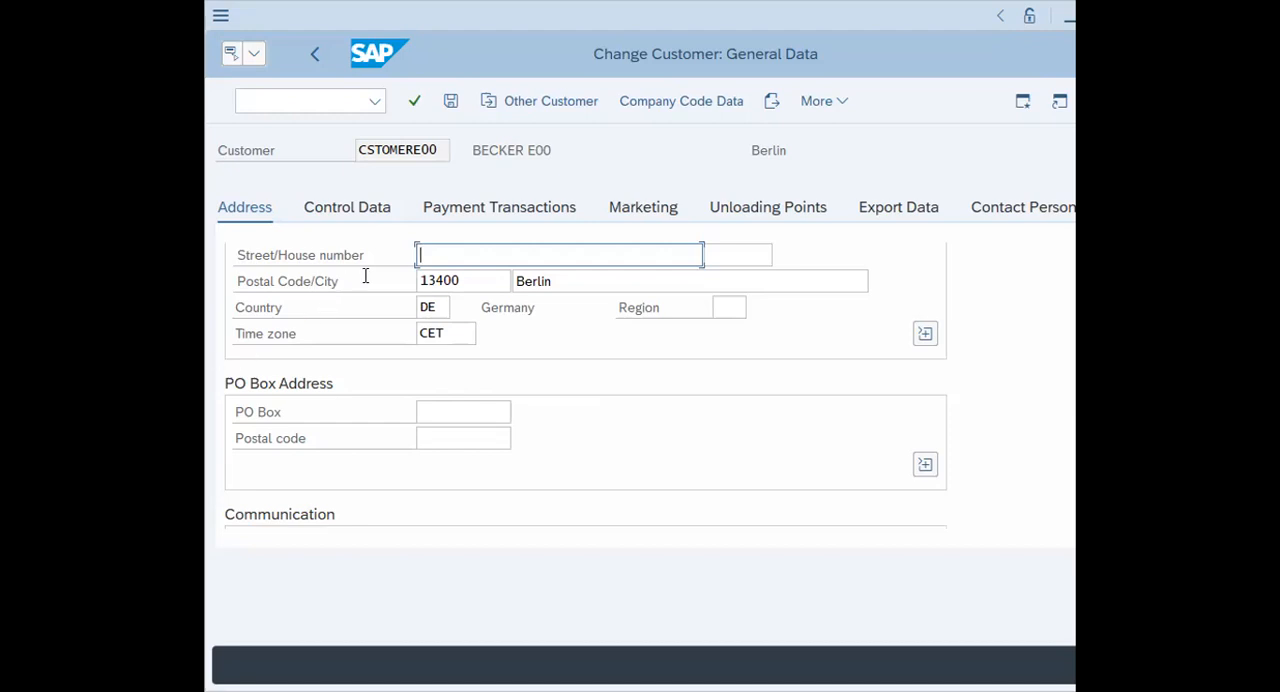
text(Alexander PL00)
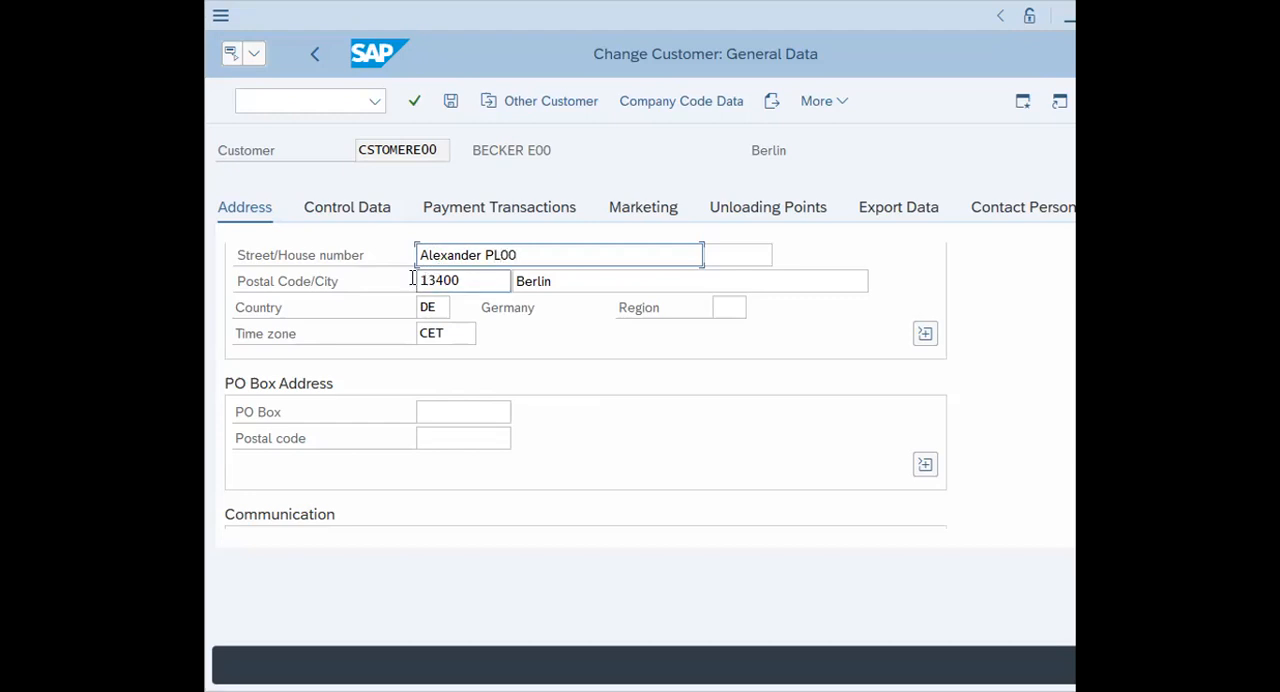
Replace the postal code in the customer's street address with the new postal code
drag(483, 280, 369, 272)
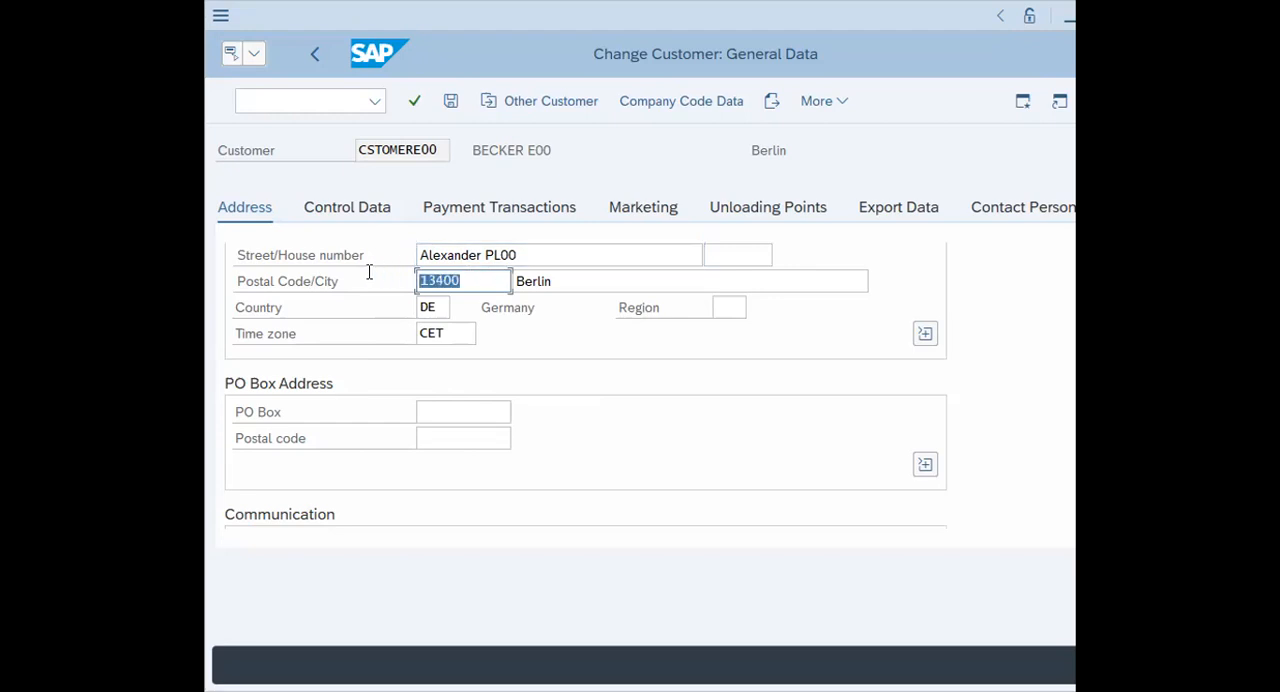
key(BackSpace)
text(10100)
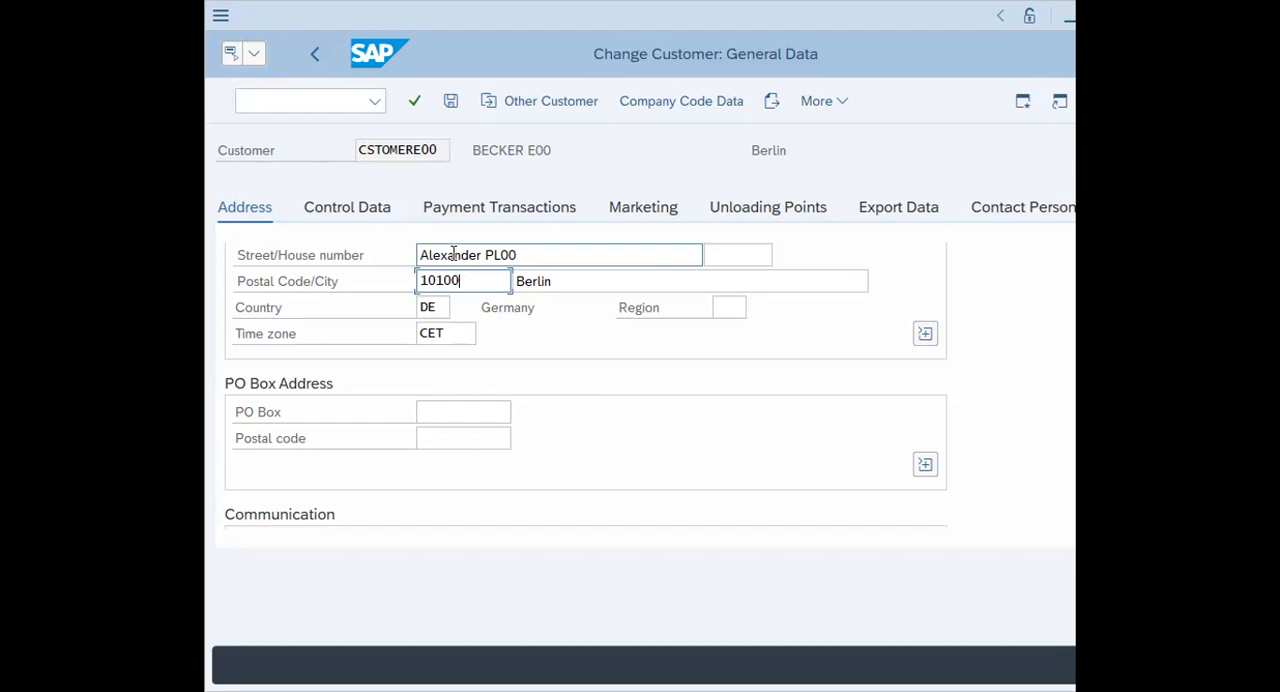
Save the customer's changed street and postal code
click(451, 102)
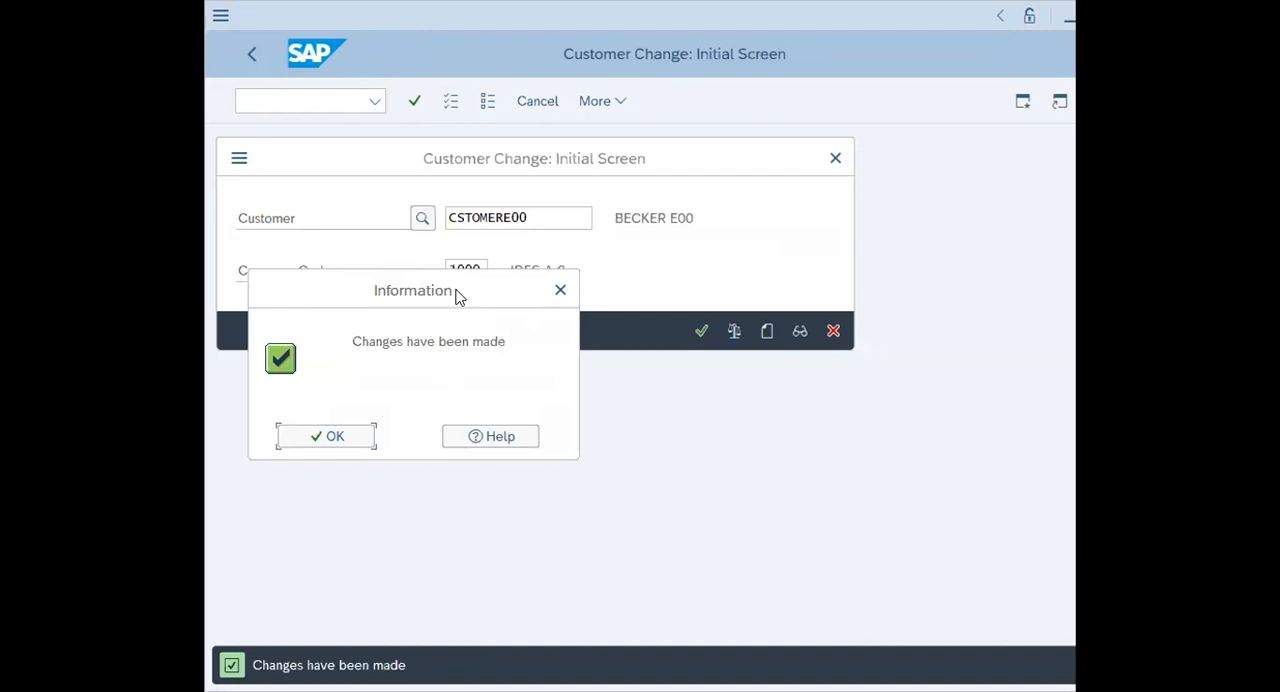
drag(457, 296, 599, 380)
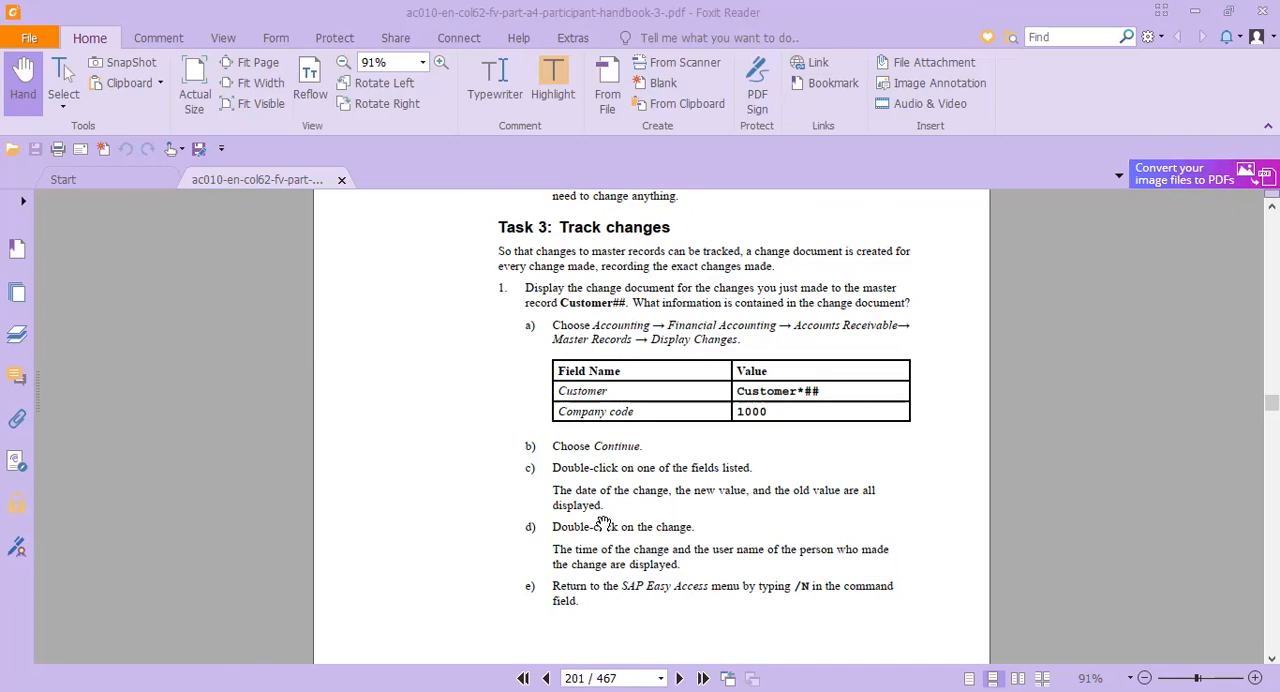
Switch to the participant handbook in Foxit Reader and read the Task 3 instructions on tracking changes
drag(603, 523, 580, 223)
mouse_move(571, 504)
mouse_down()
mouse_move(552, 223)
mouse_move(553, 661)
mouse_up()
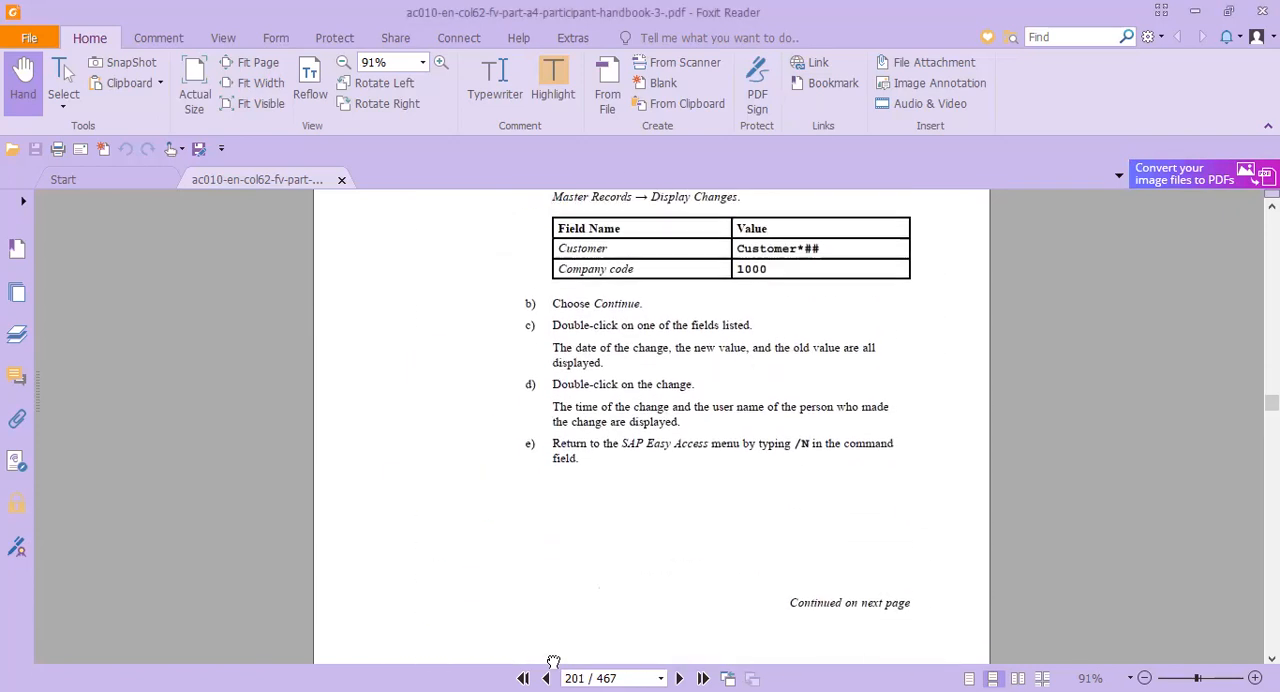
scroll(590, 463, up, 2)
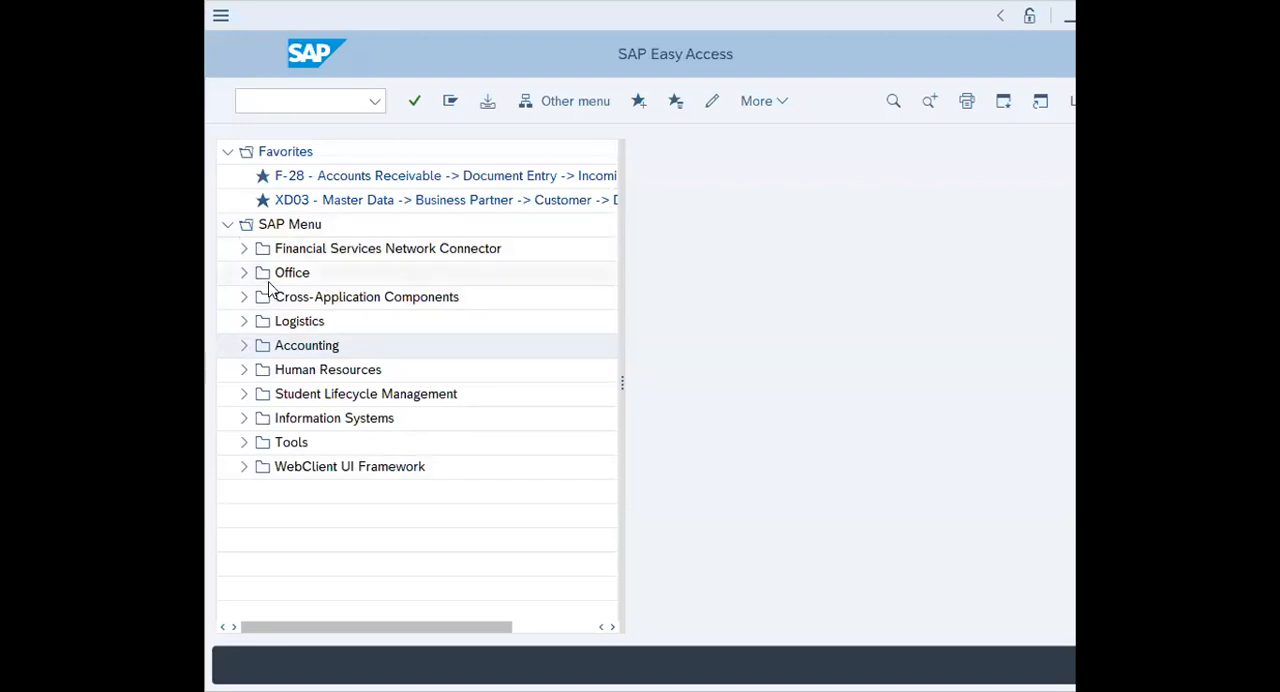
Switch to SAP and start transaction FD04 - Display Changes from the Accounts Receivable master records in Financial Accounting
click(244, 345)
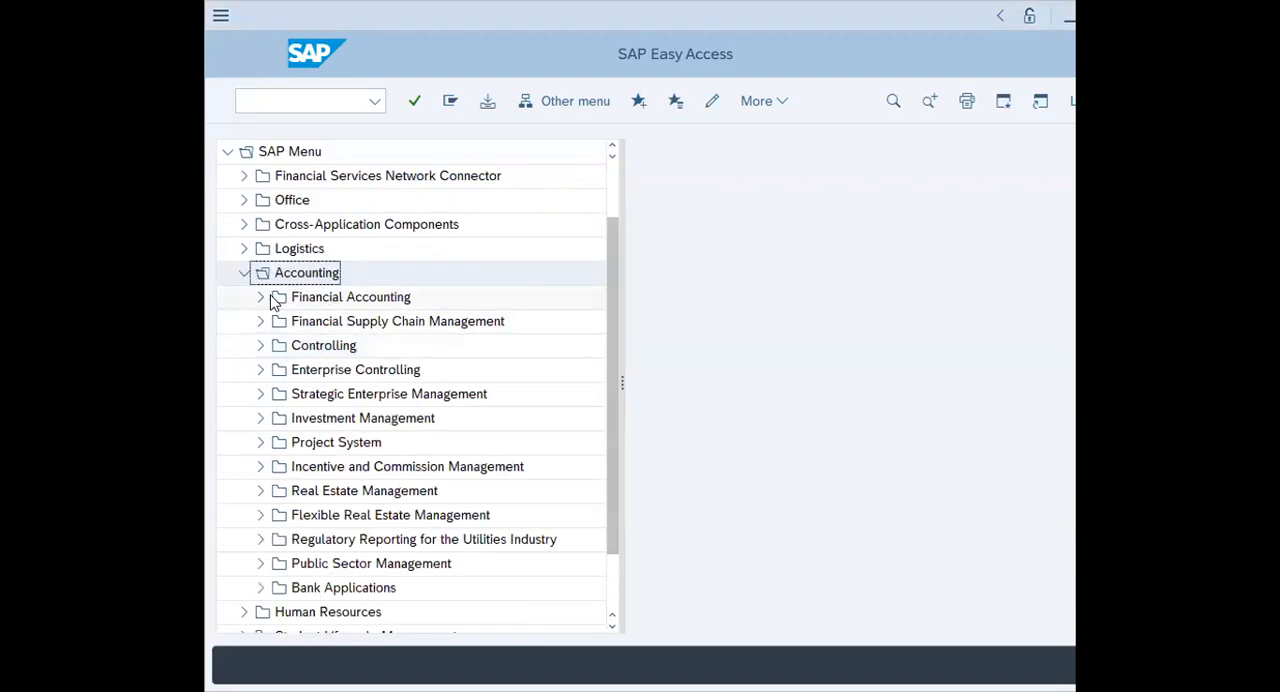
click(260, 298)
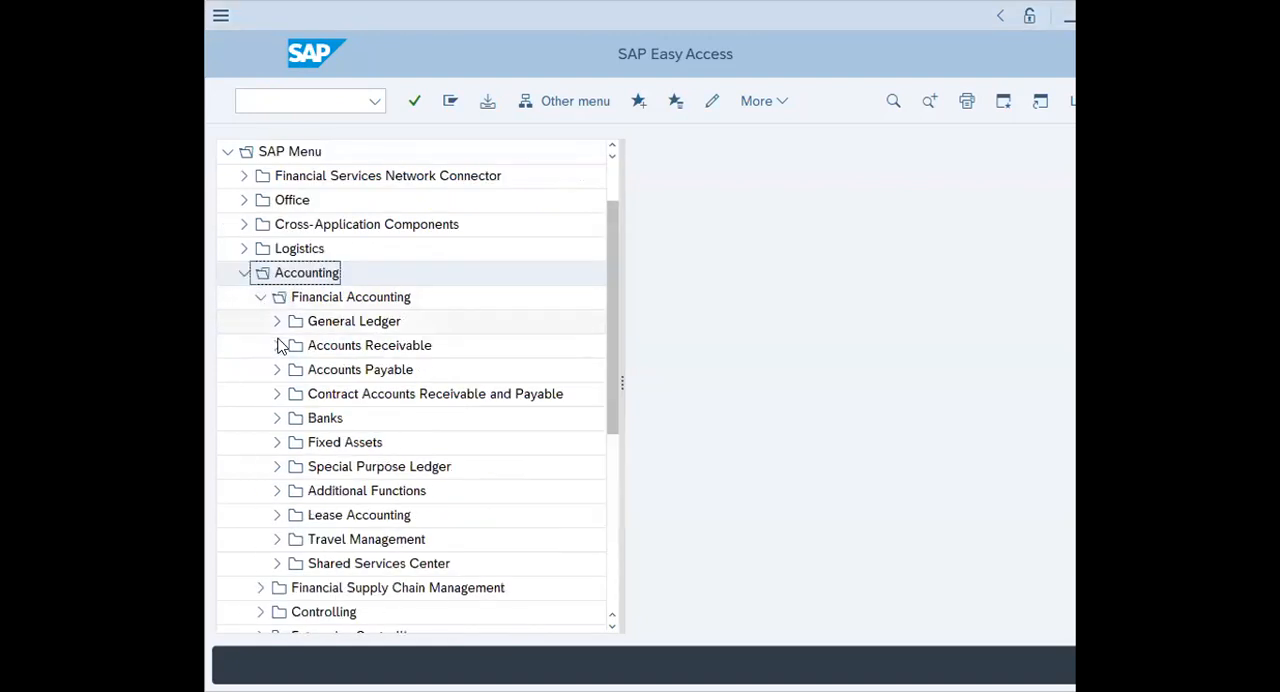
click(276, 347)
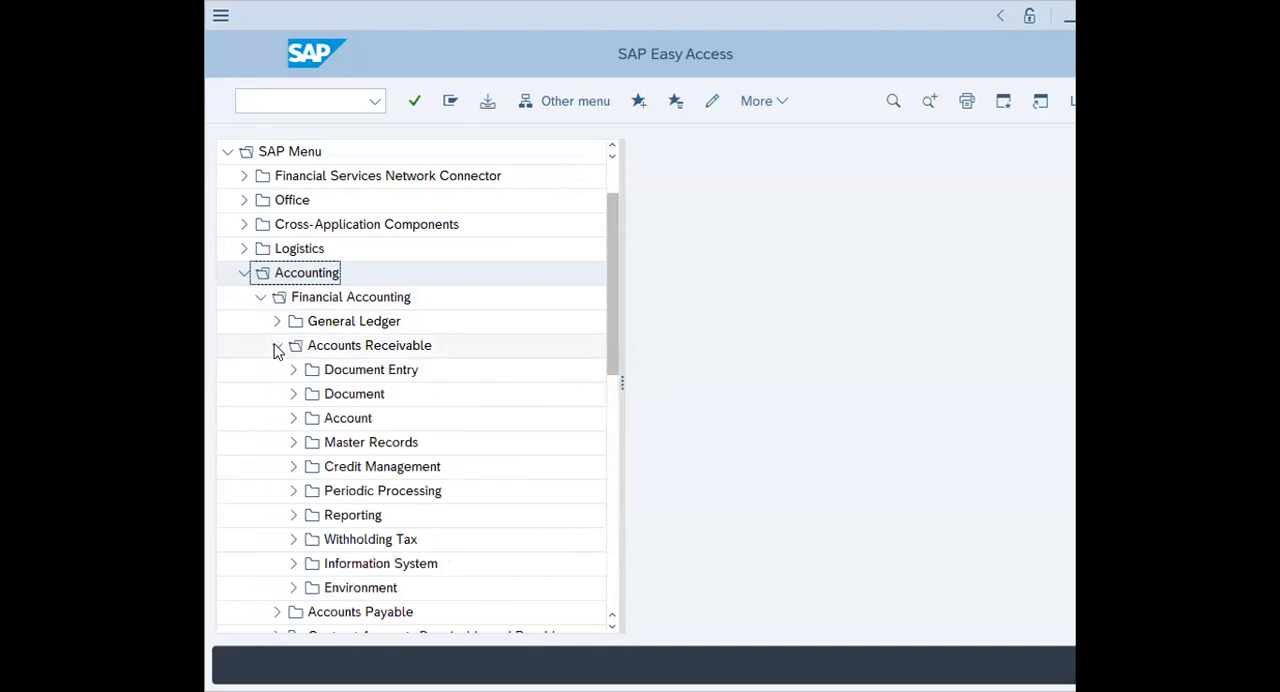
click(293, 443)
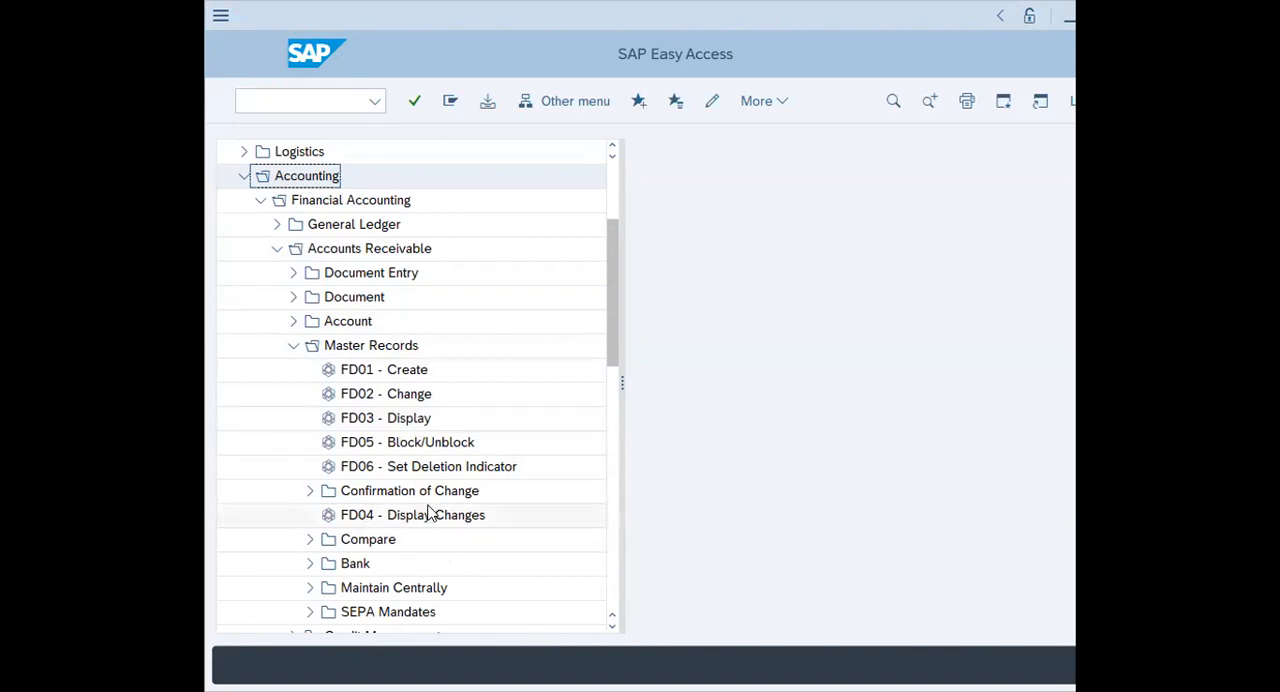
click(366, 519)
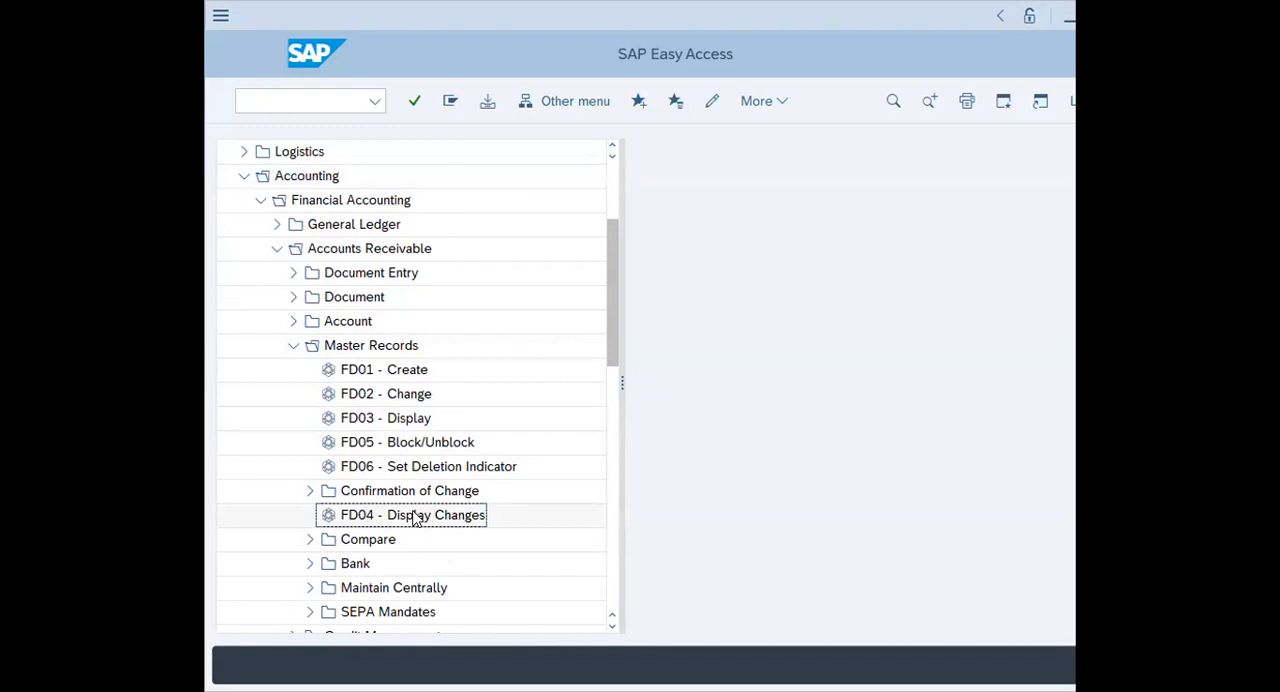
double_click(352, 520)
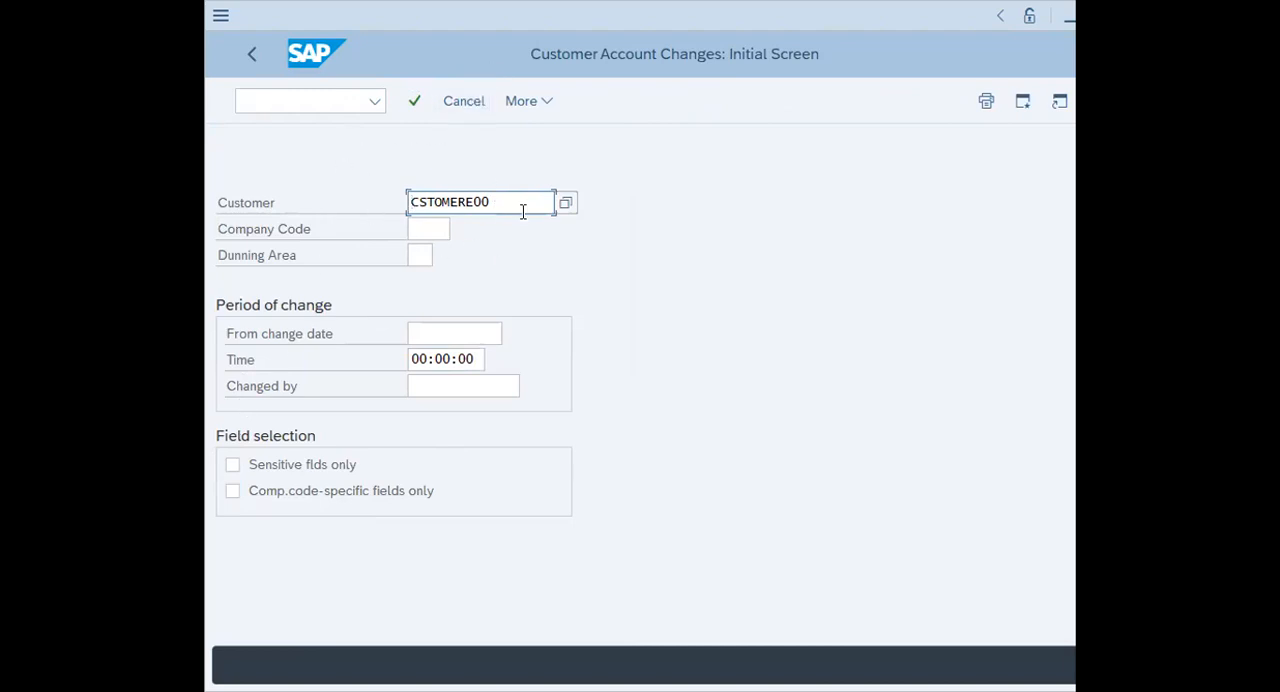
Set the company code to 1000 and display the list of changed fields for the customer
click(418, 230)
text(1000)
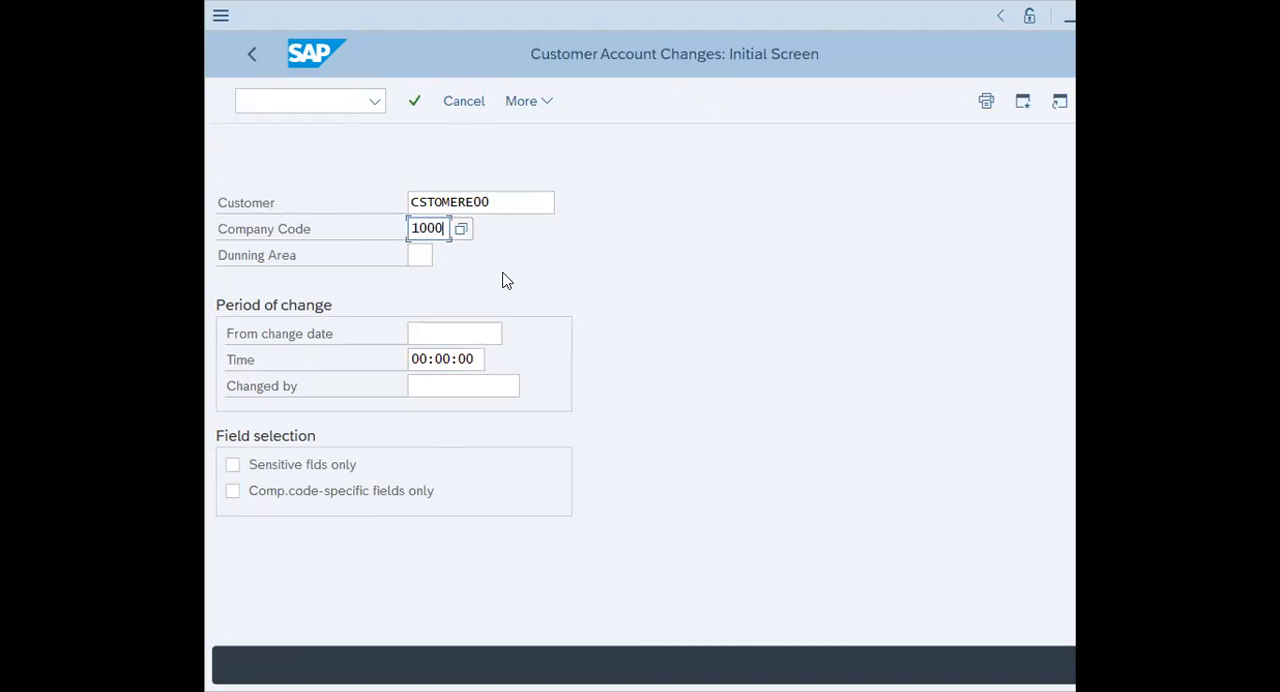
click(415, 103)
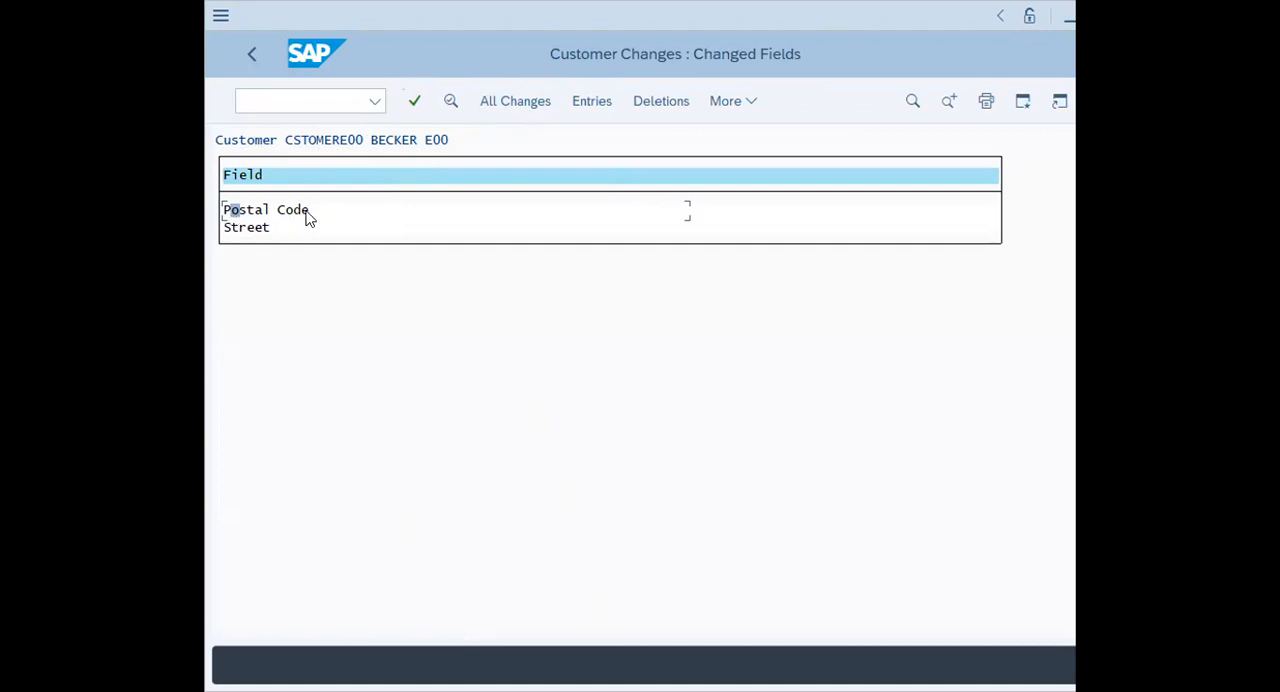
Examine the change details of the Postal Code field and of the Street field, one after the other
double_click(238, 212)
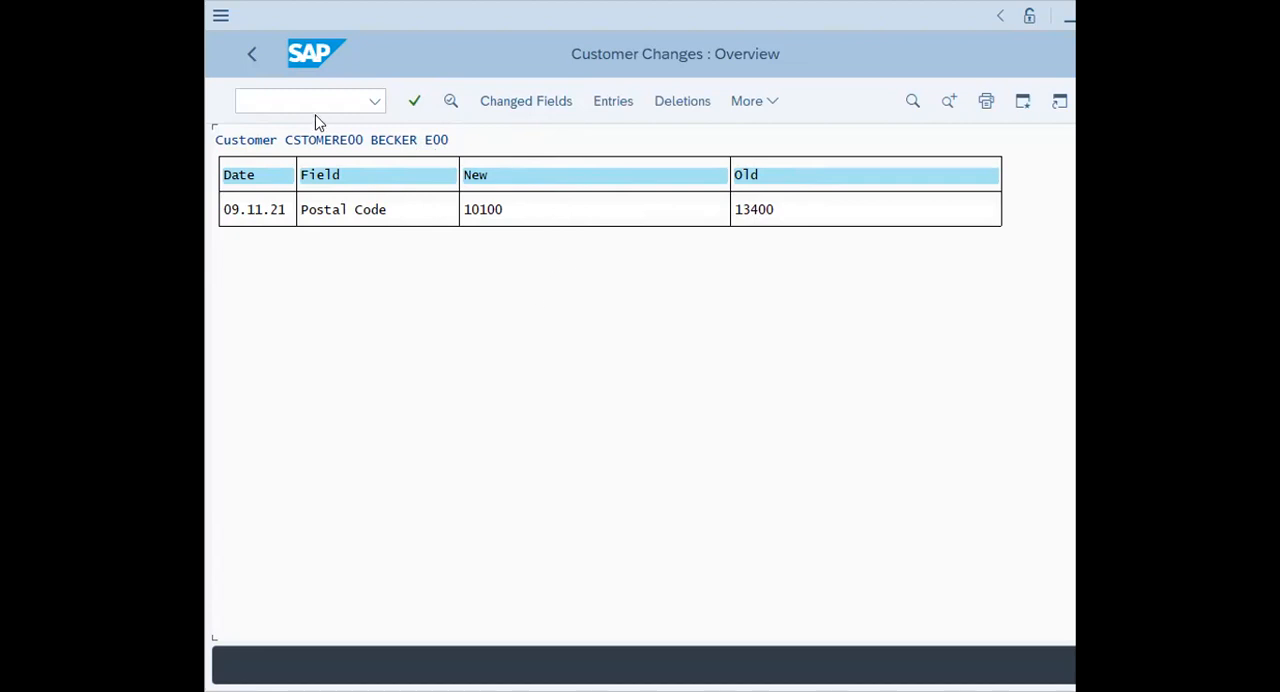
click(252, 57)
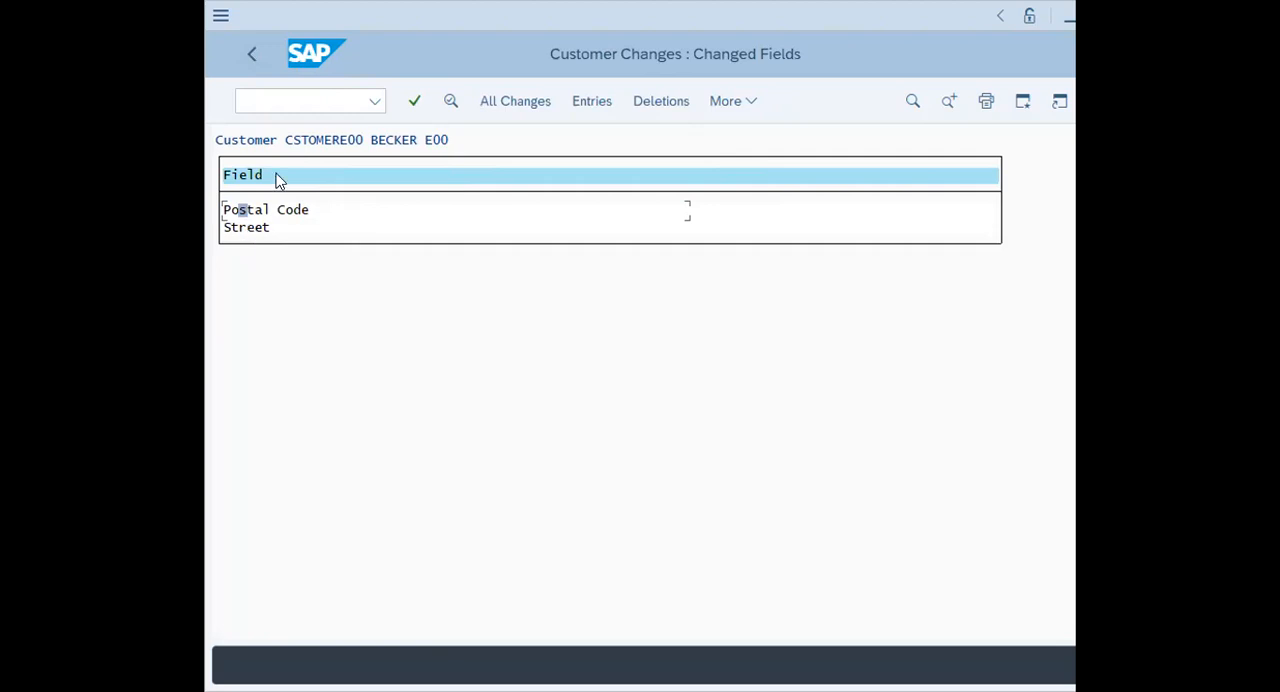
double_click(250, 229)
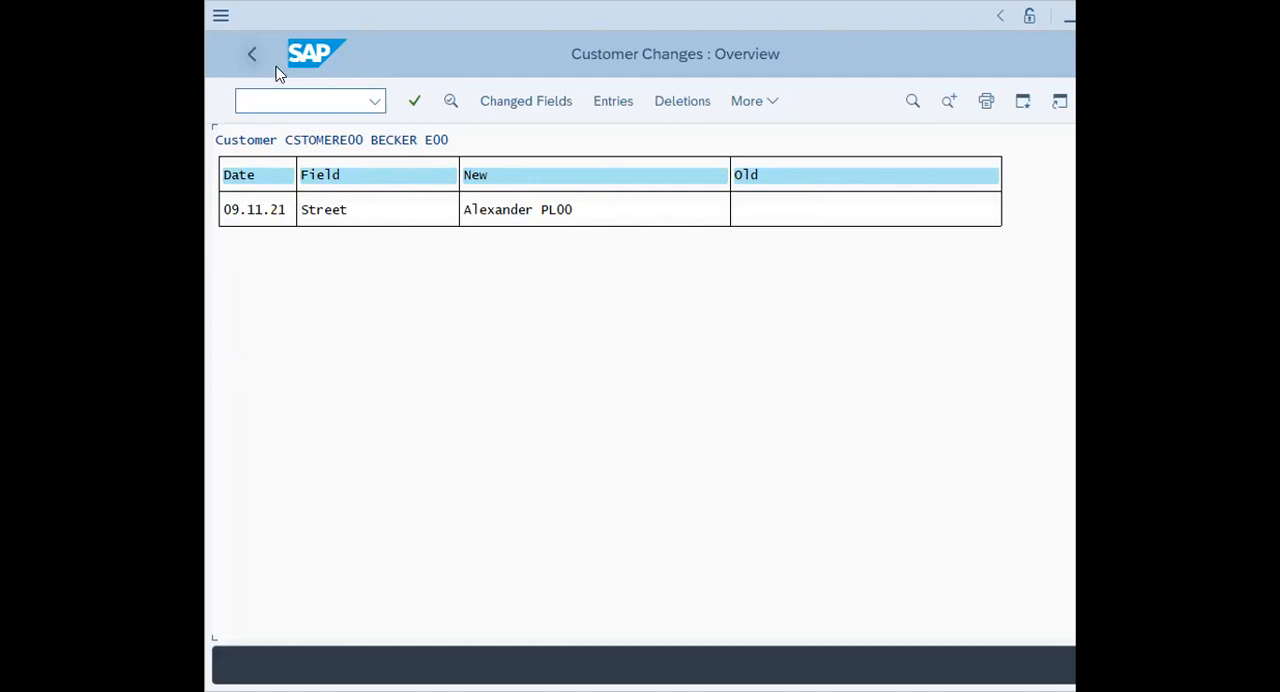
Leave the change display and return to SAP Easy Access with the command /n
click(292, 98)
text(/)
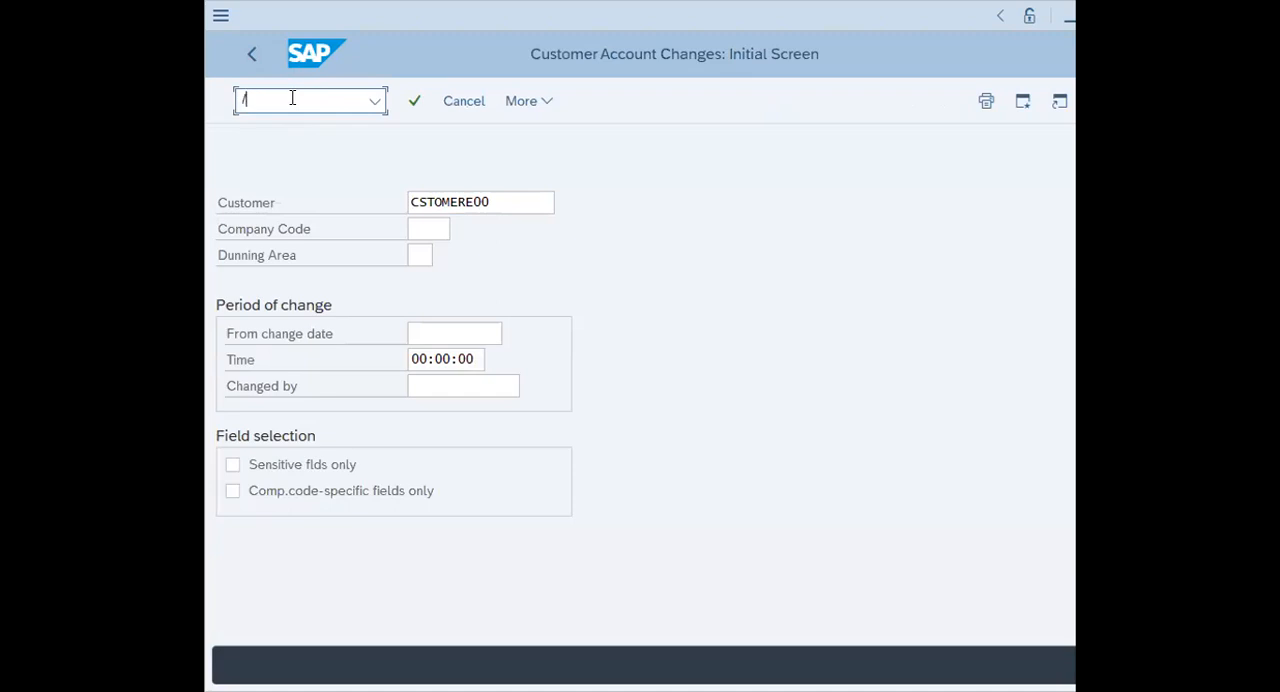
text(n)
key(Return)
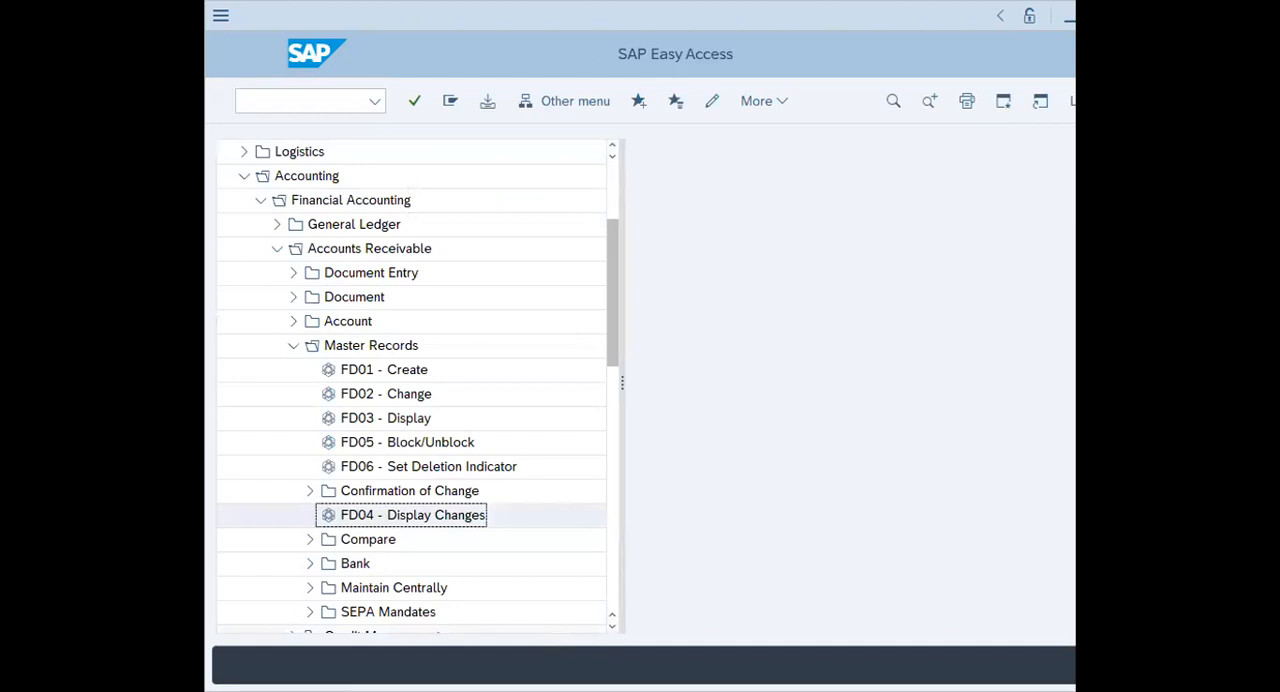
Open report S_ALR_87012182 - Display Changes to Customers from the master data reports in the Accounts Receivable information system
key(alt+Tab)
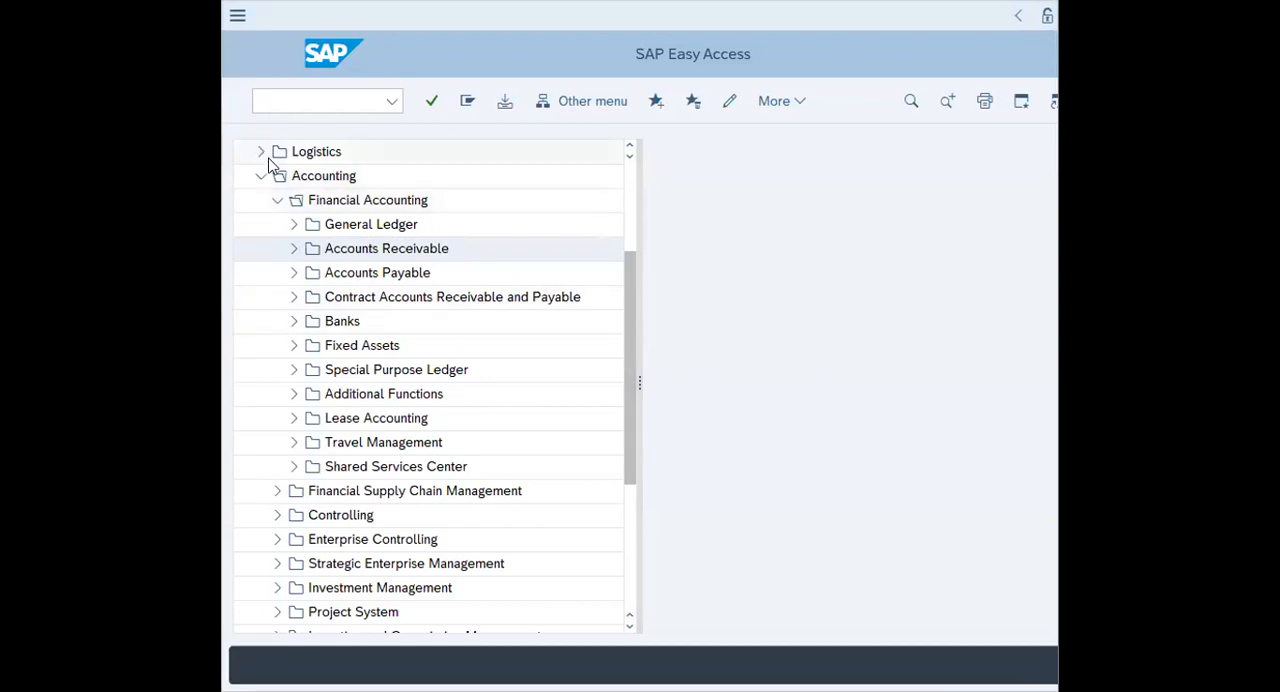
click(294, 249)
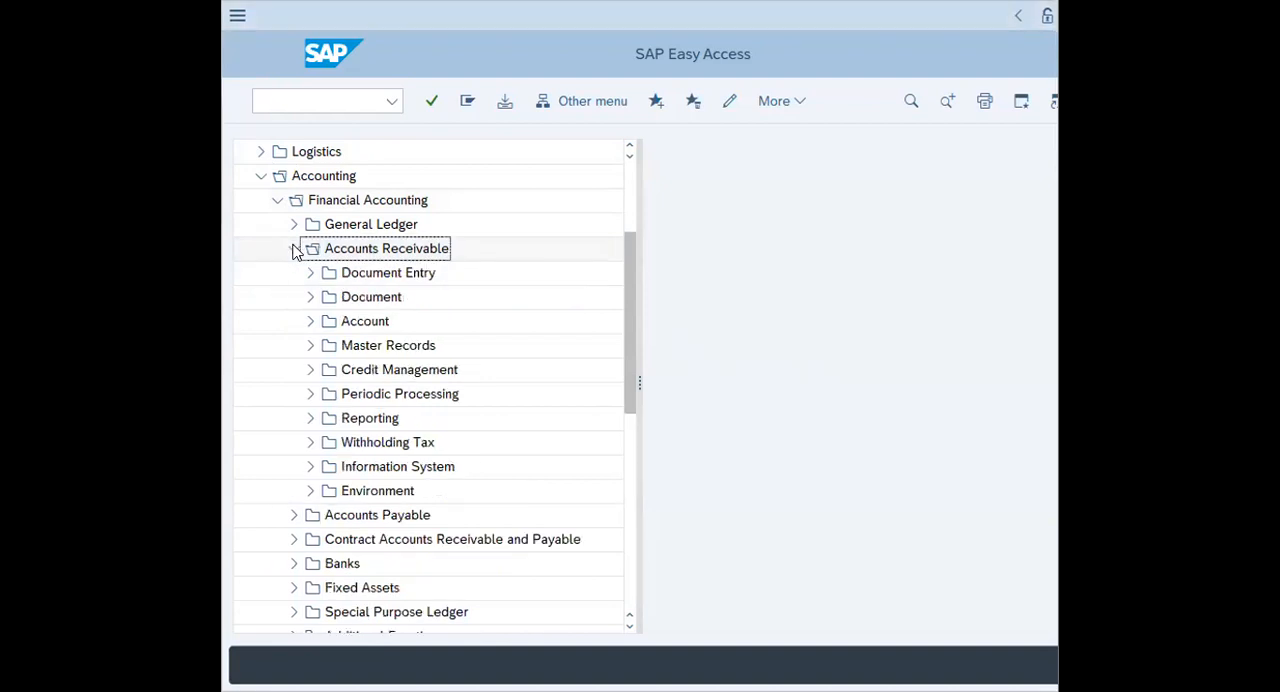
click(309, 468)
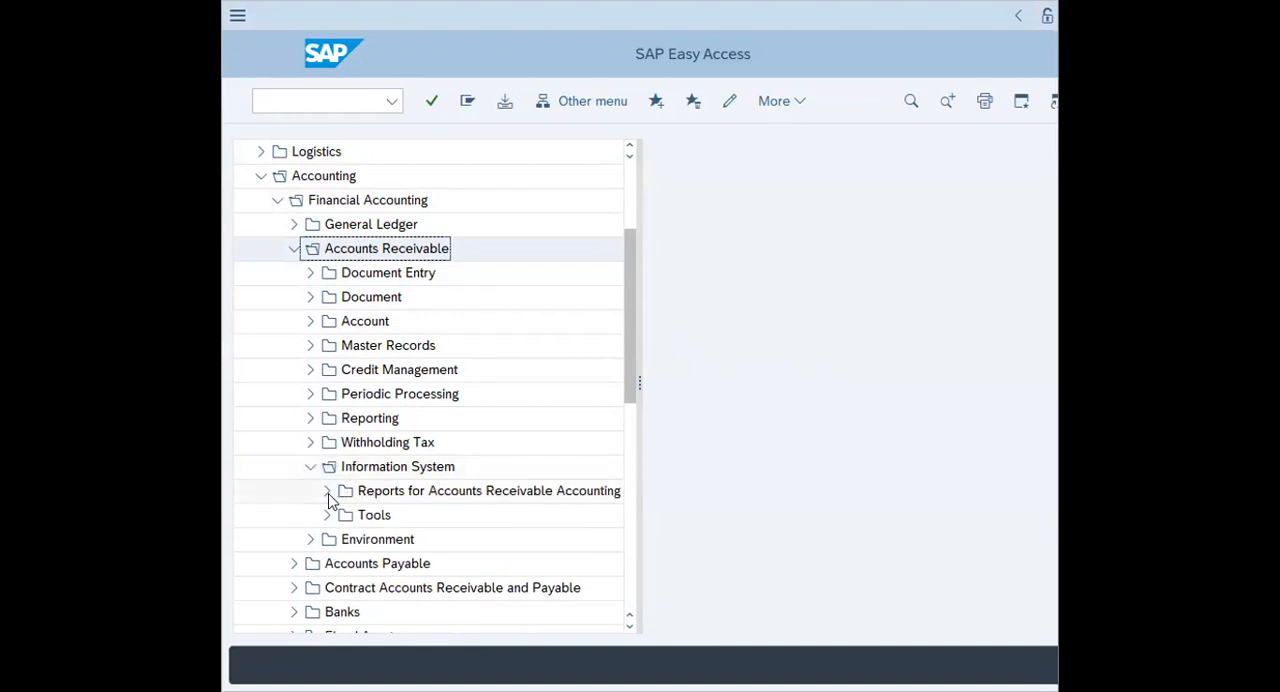
click(327, 491)
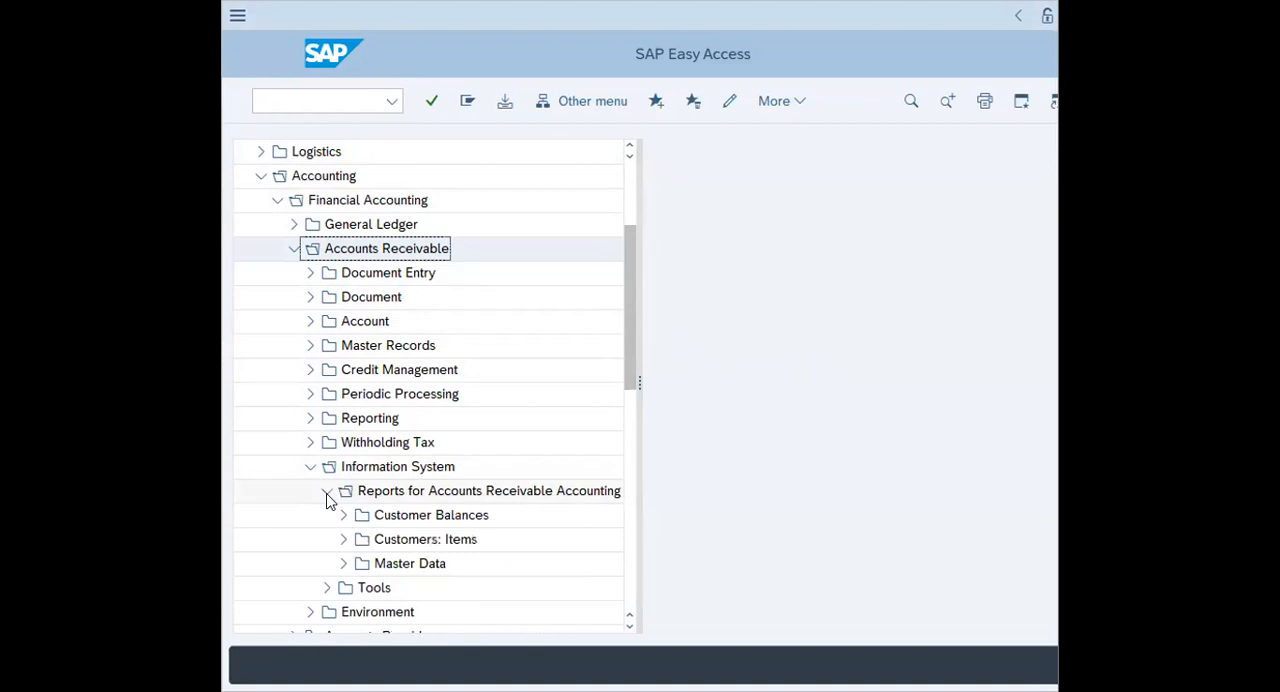
drag(625, 300, 617, 381)
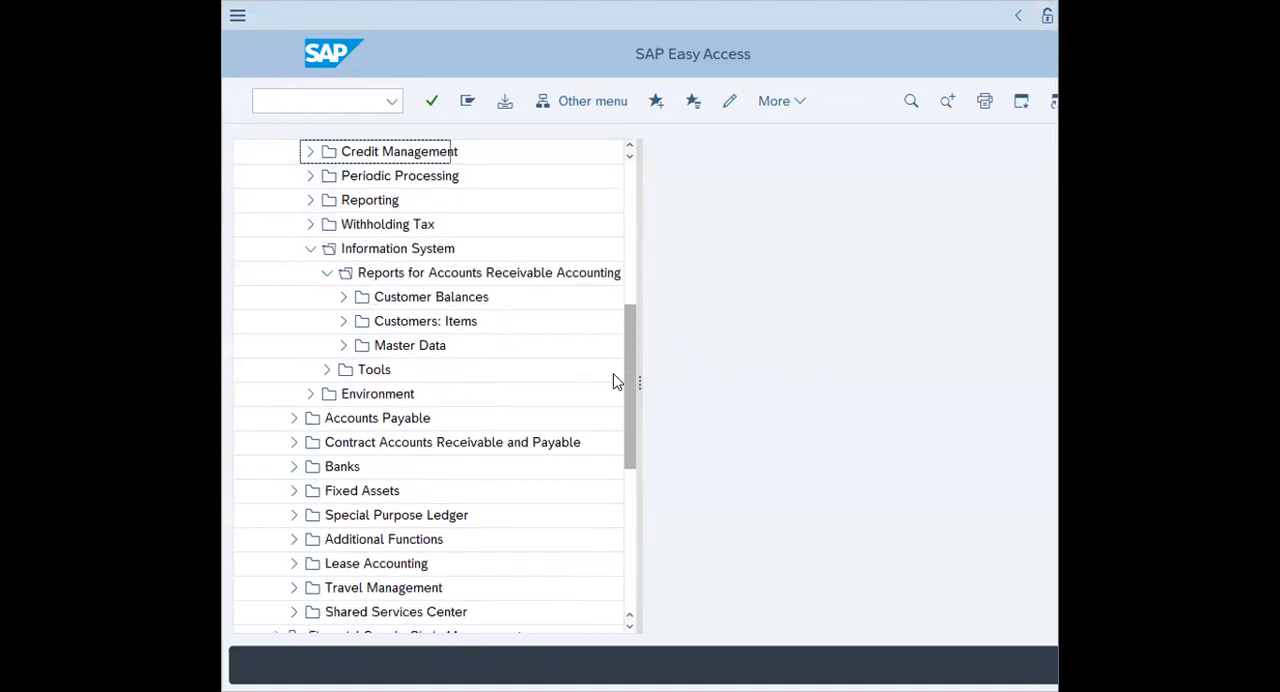
click(343, 346)
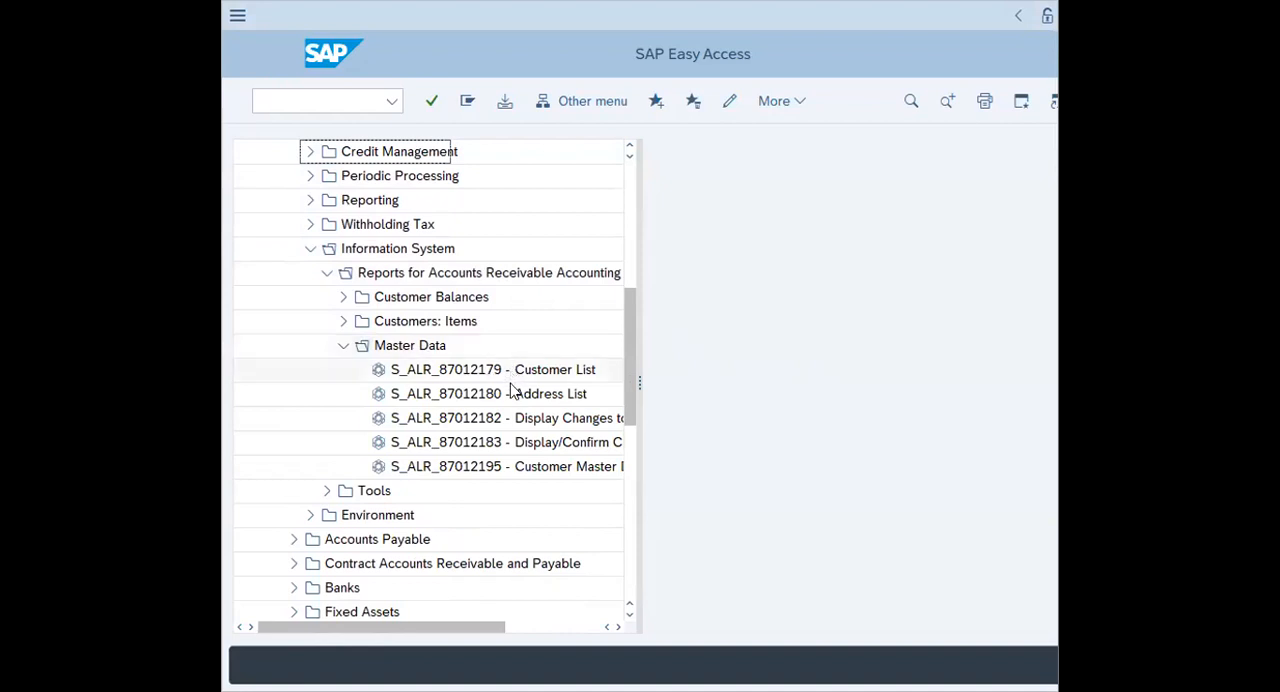
drag(640, 387, 758, 380)
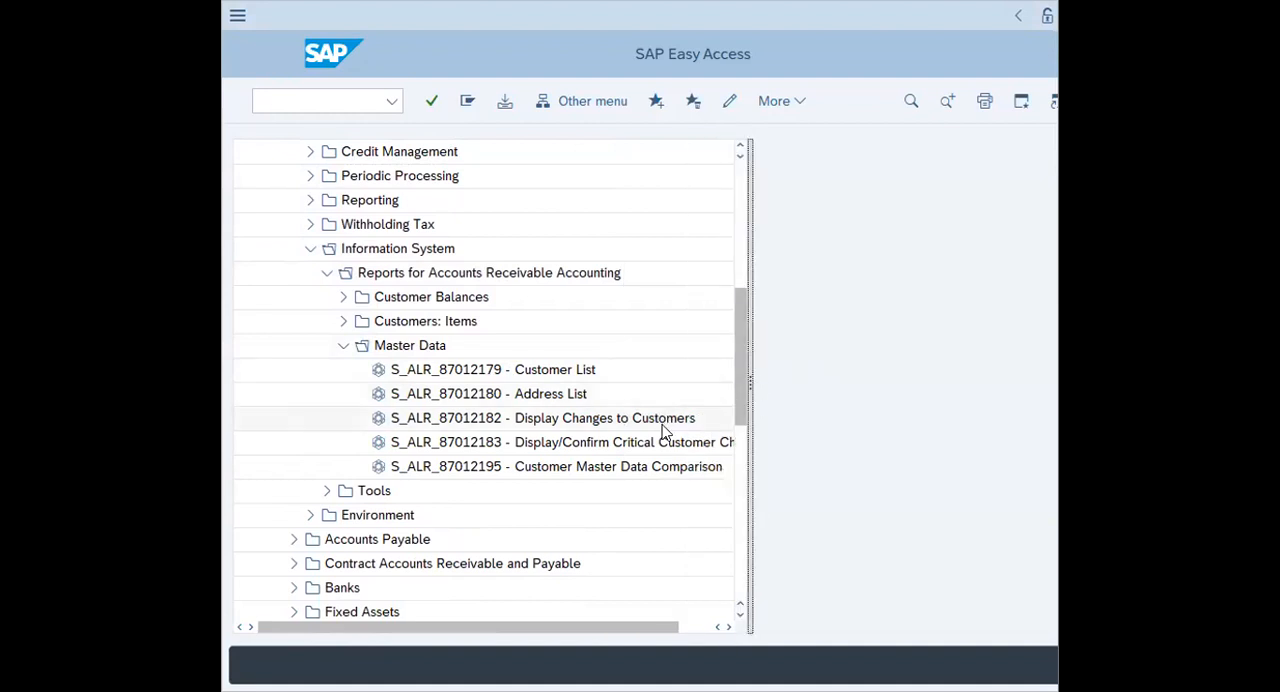
click(663, 423)
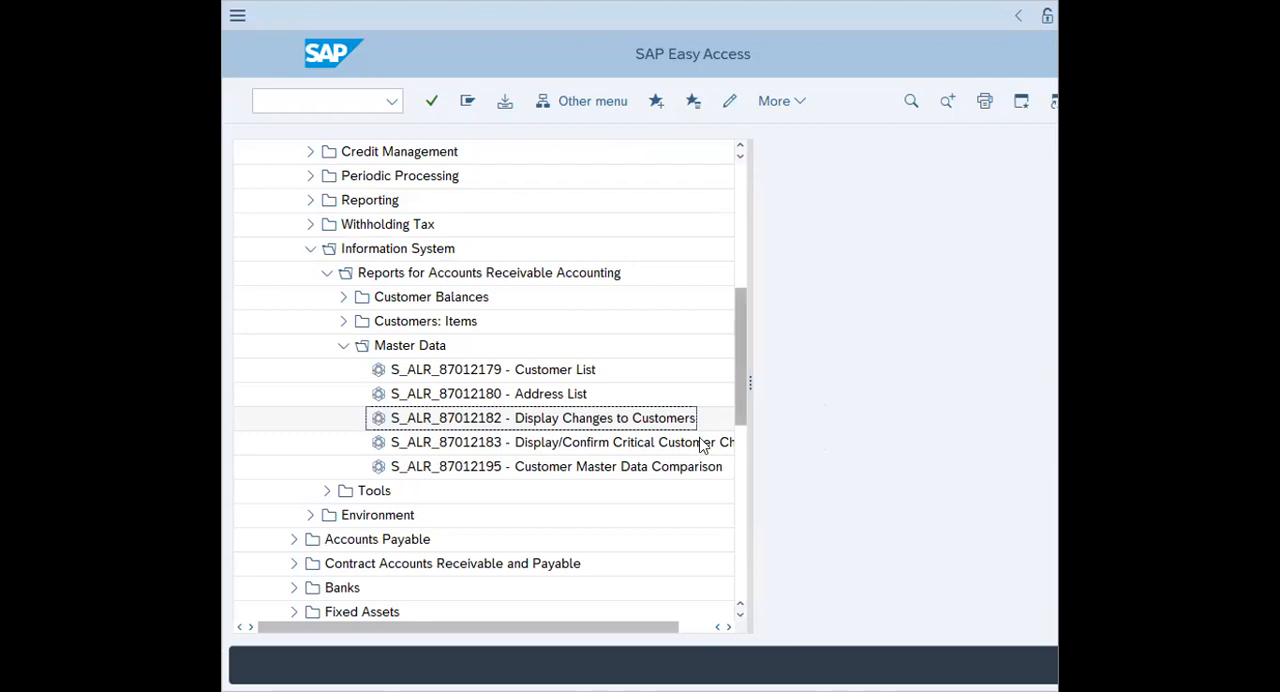
double_click(551, 420)
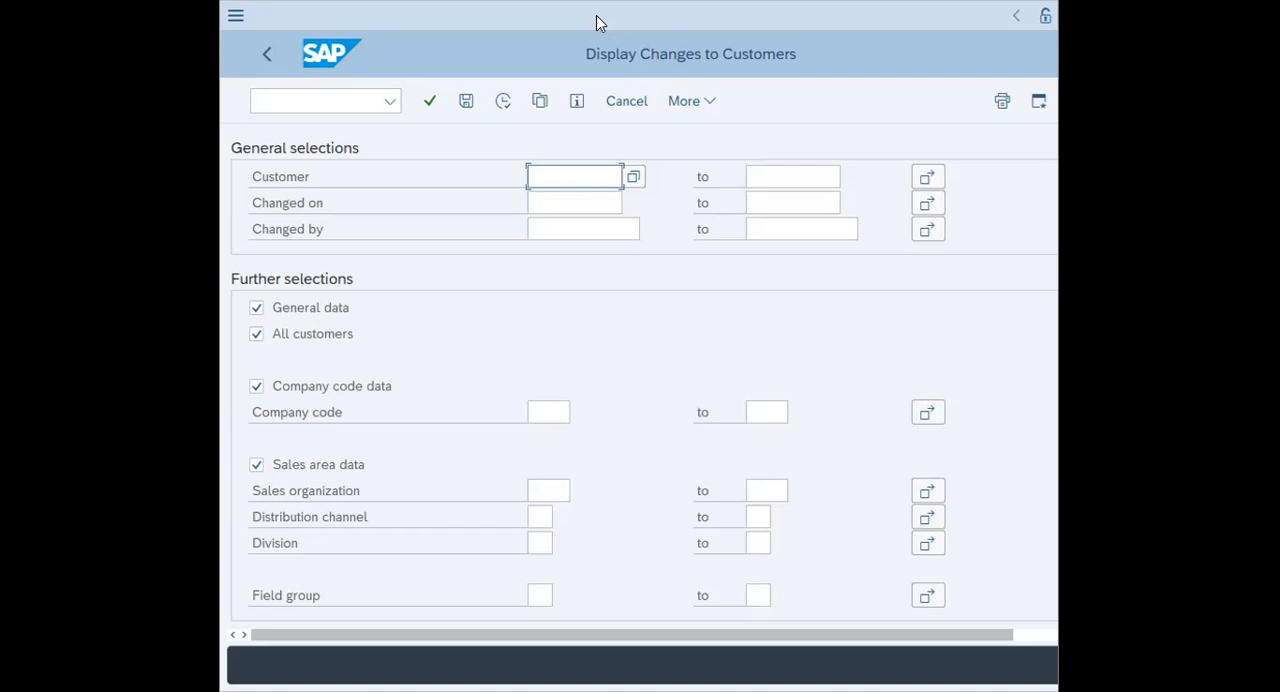
Restrict the report to changes made on 09.11.2021 and execute it
click(534, 200)
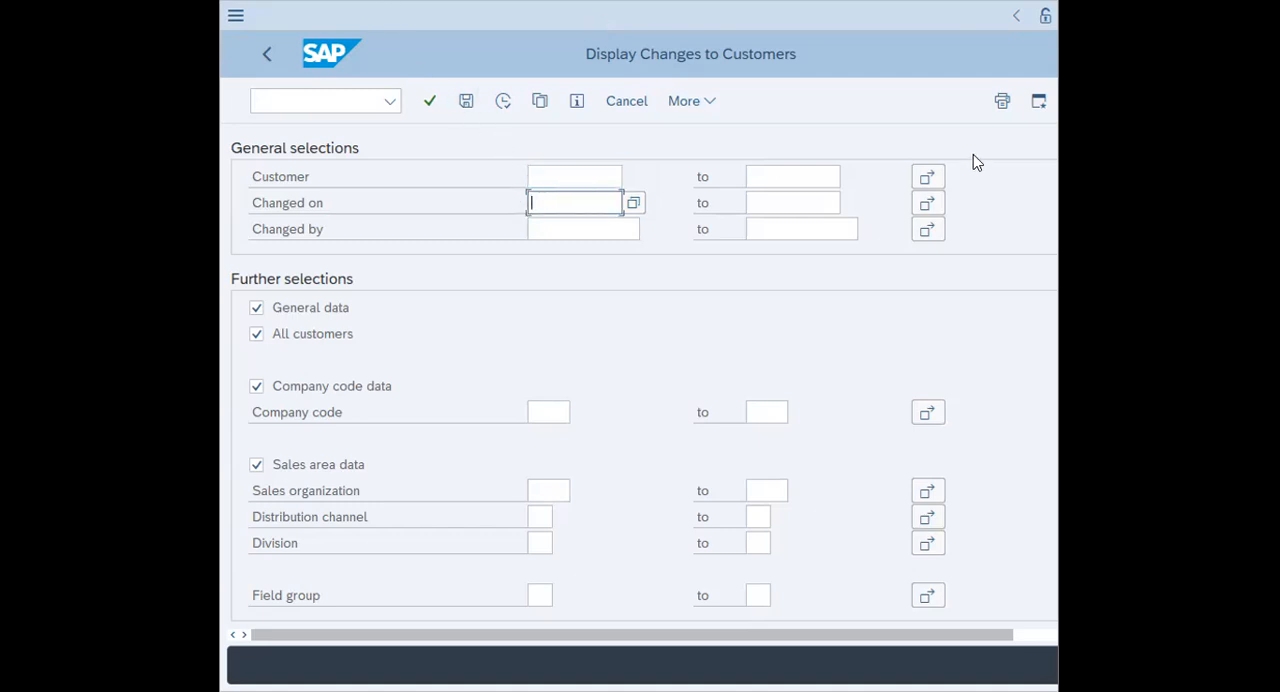
click(634, 211)
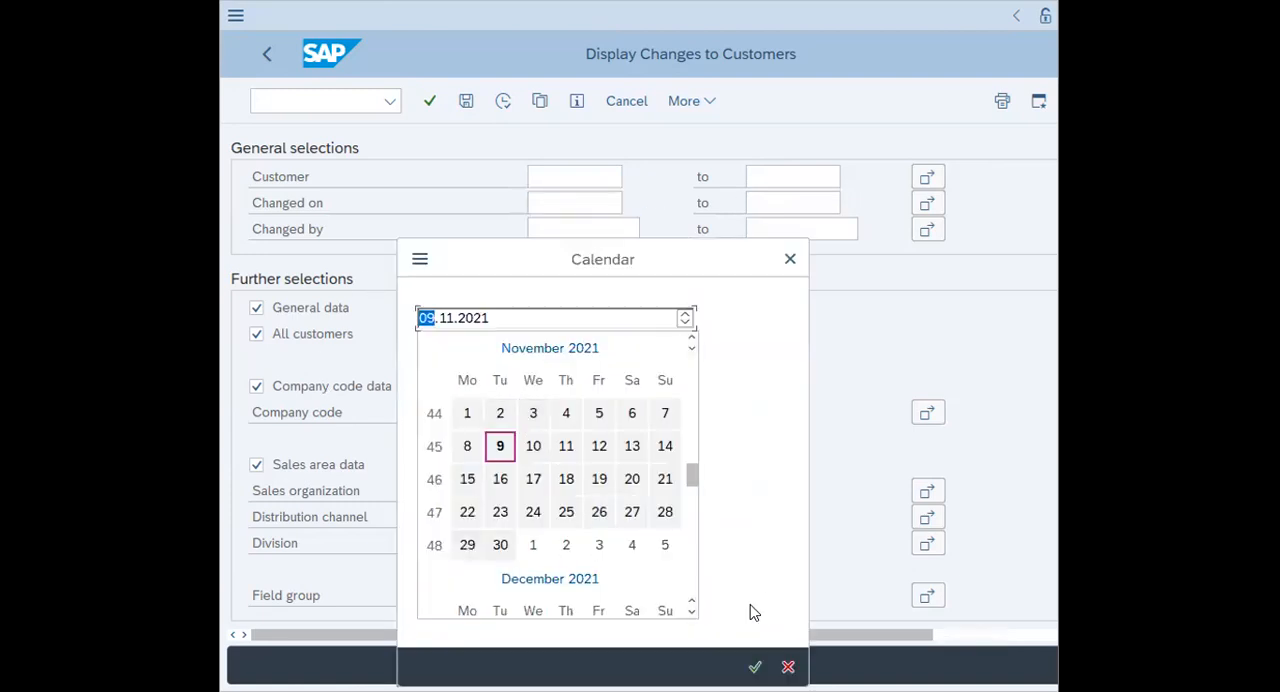
click(498, 447)
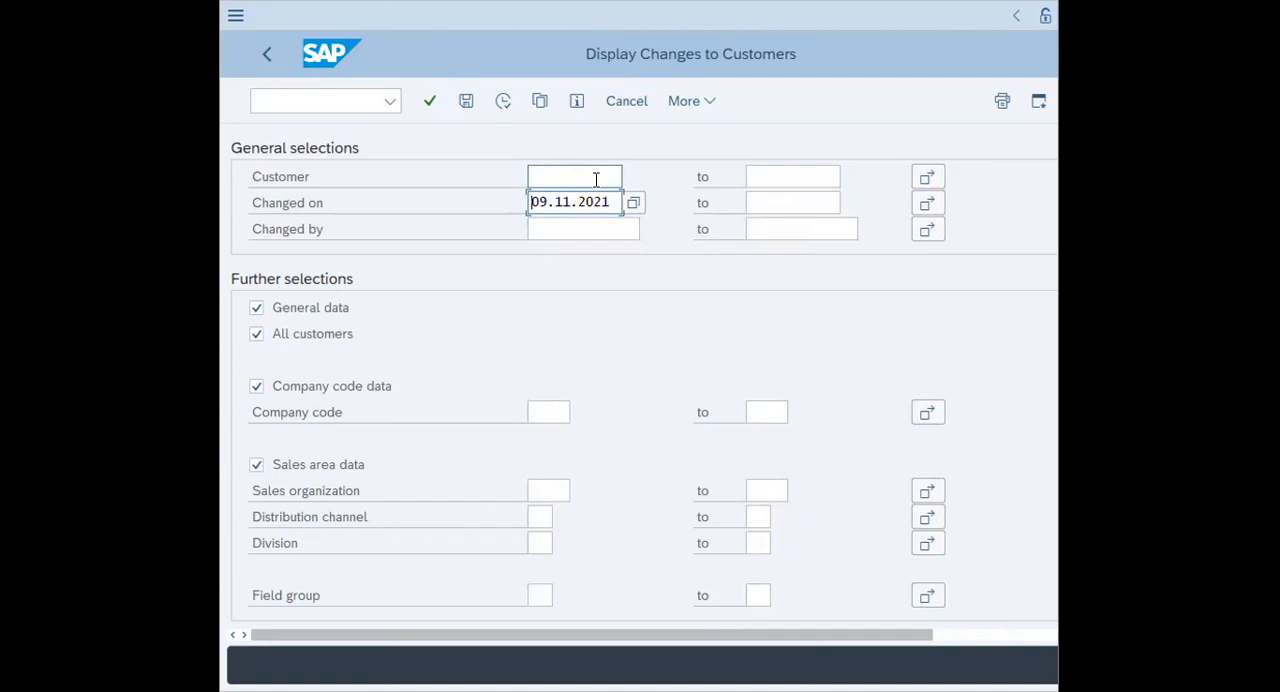
click(504, 101)
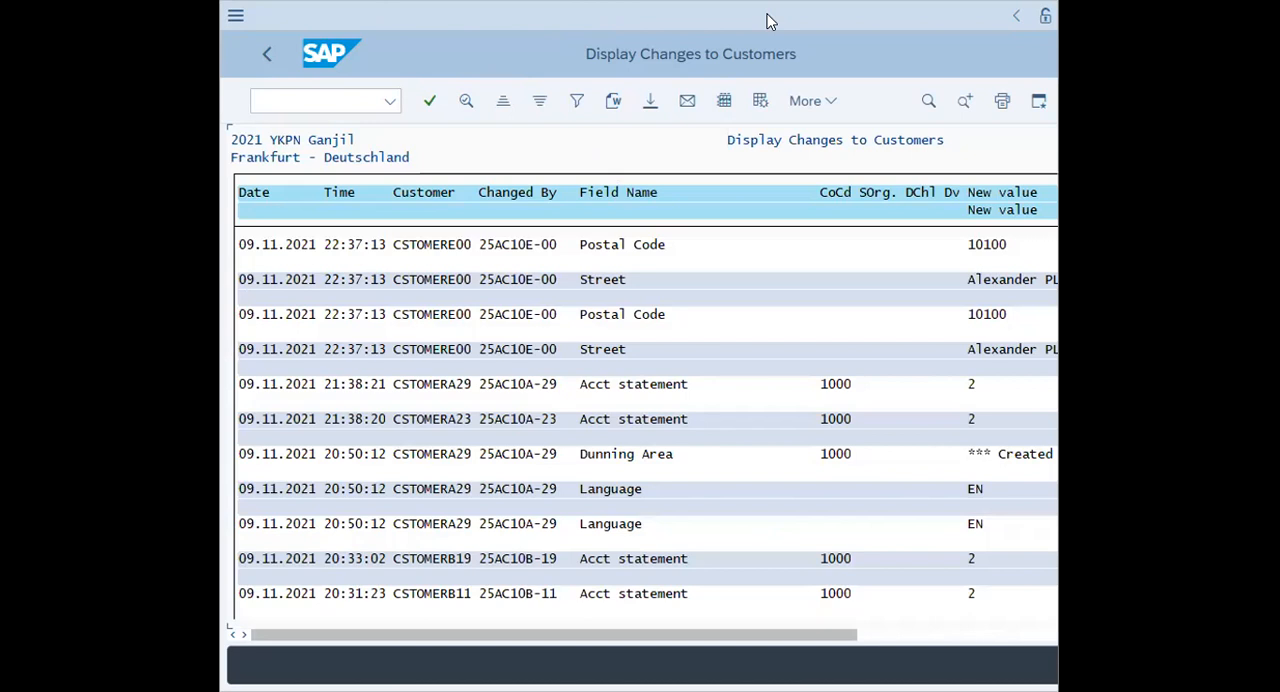
Maximize the report window and look through the customer changes with their new and old values
drag(757, 21, 653, 21)
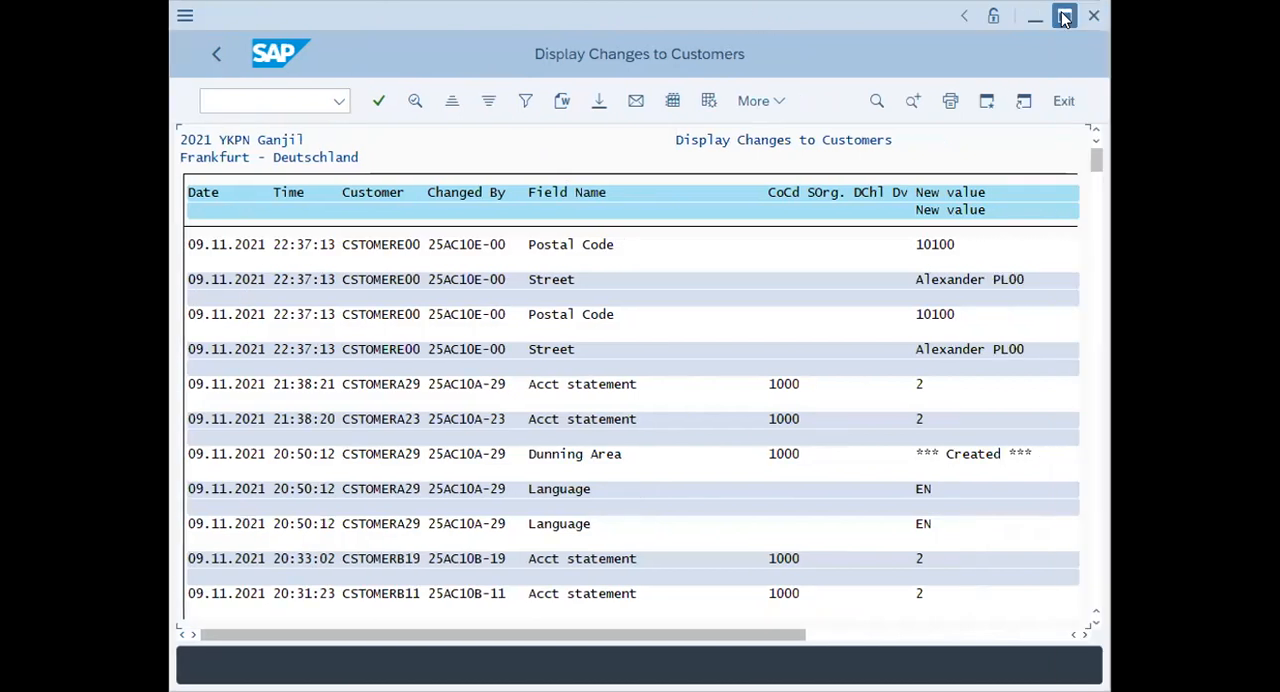
click(1063, 17)
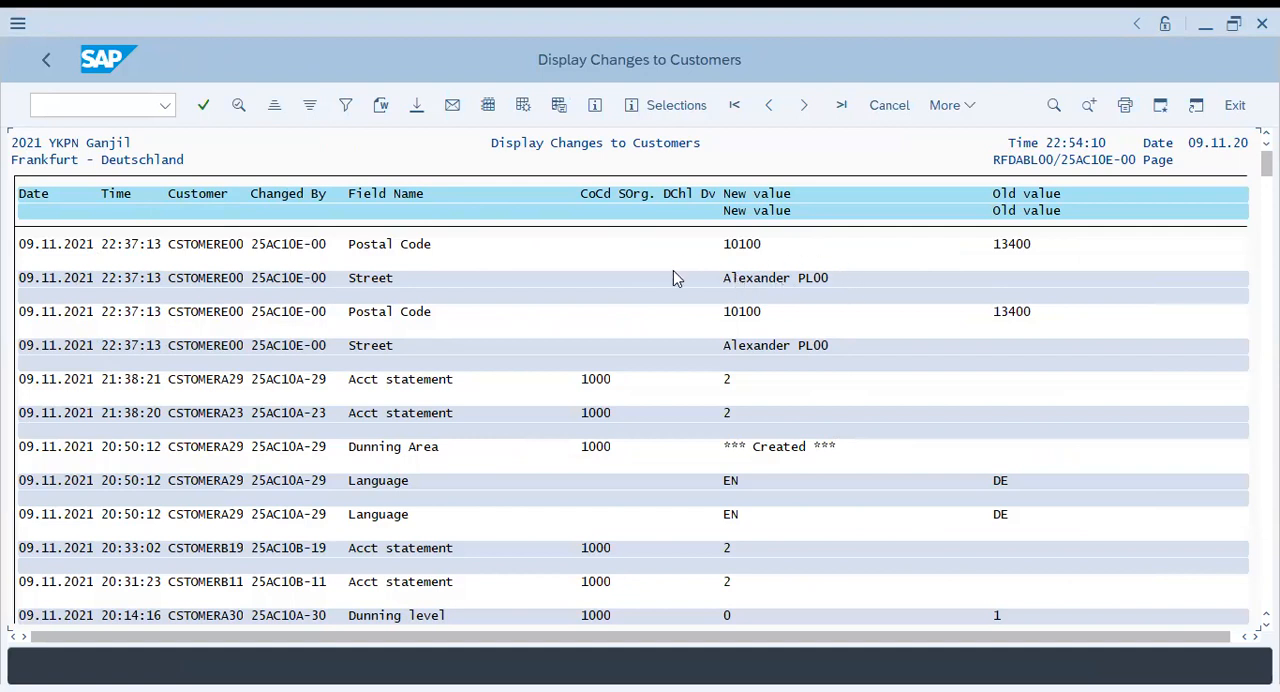
scroll(765, 535, down, 2)
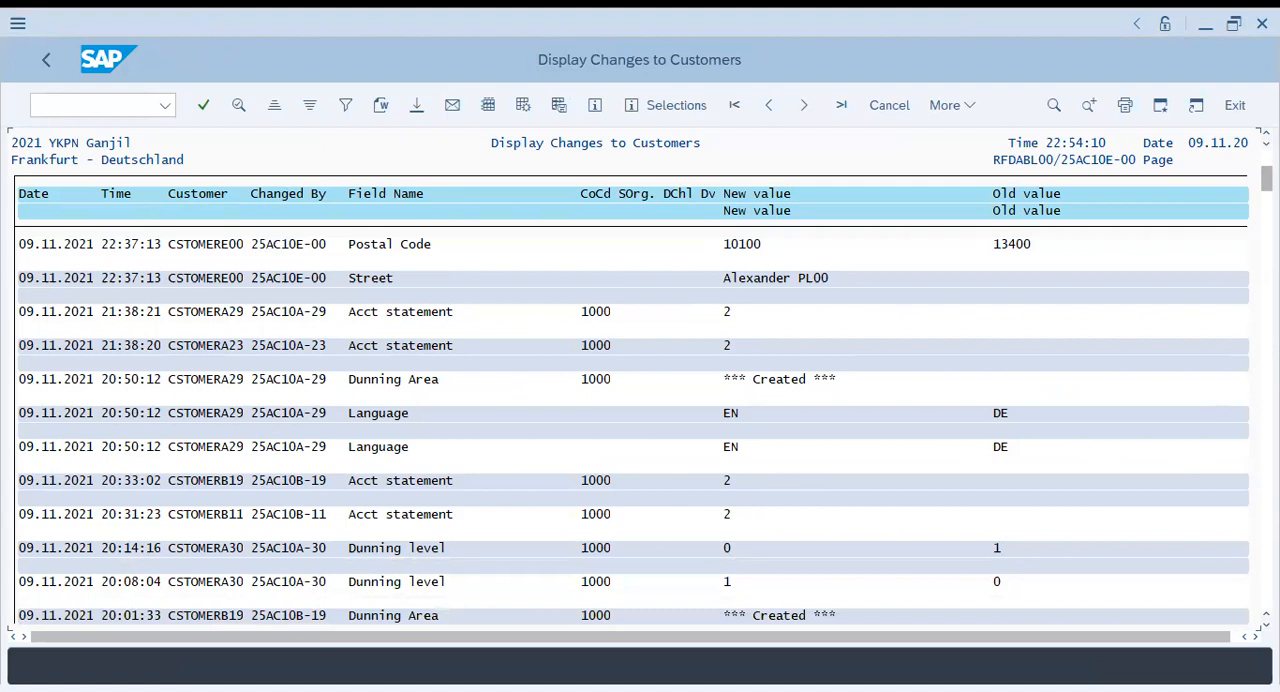
scroll(1091, 463, down, 5)
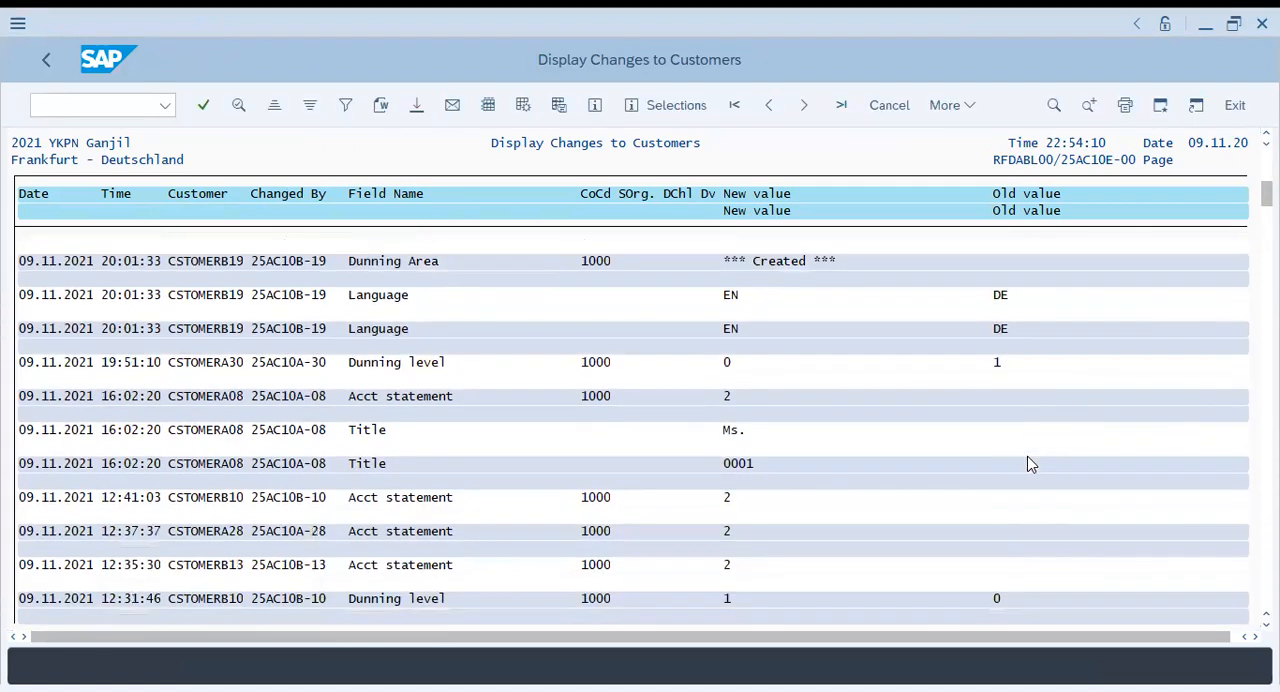
scroll(1003, 443, down, 1)
scroll(986, 426, up, 2)
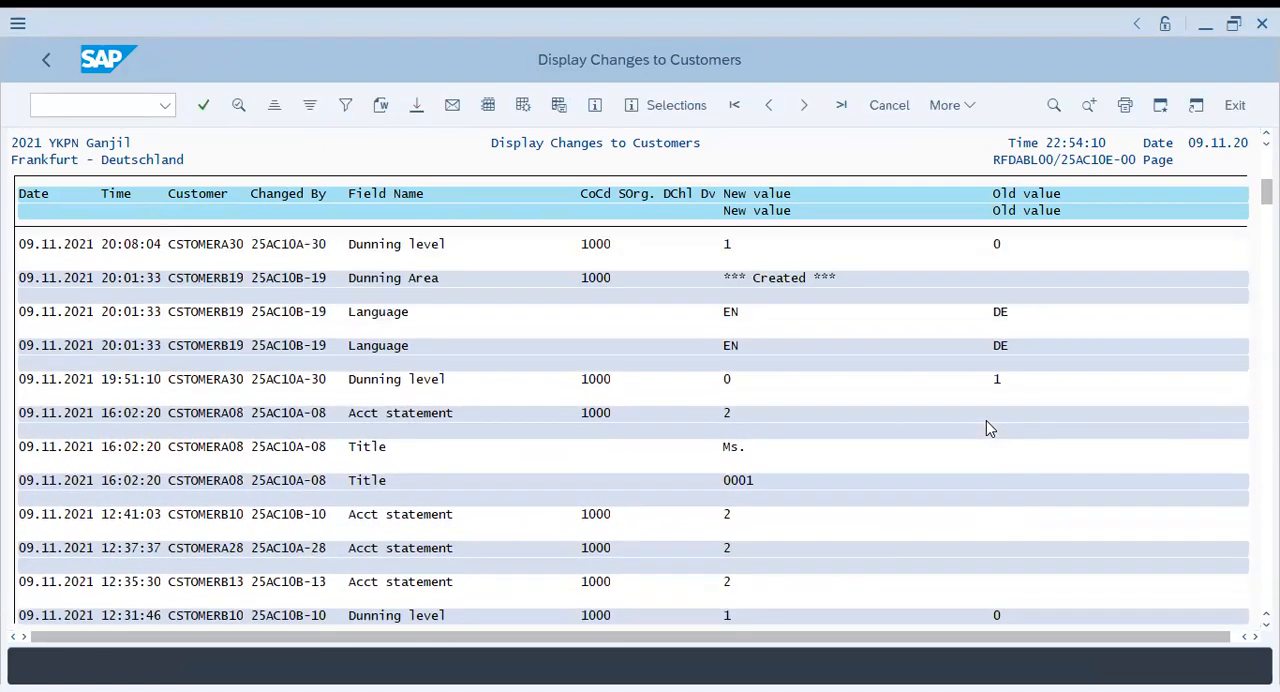
Review the newest entries of the customer change report and leave it with the command /n
scroll(955, 416, up, 3)
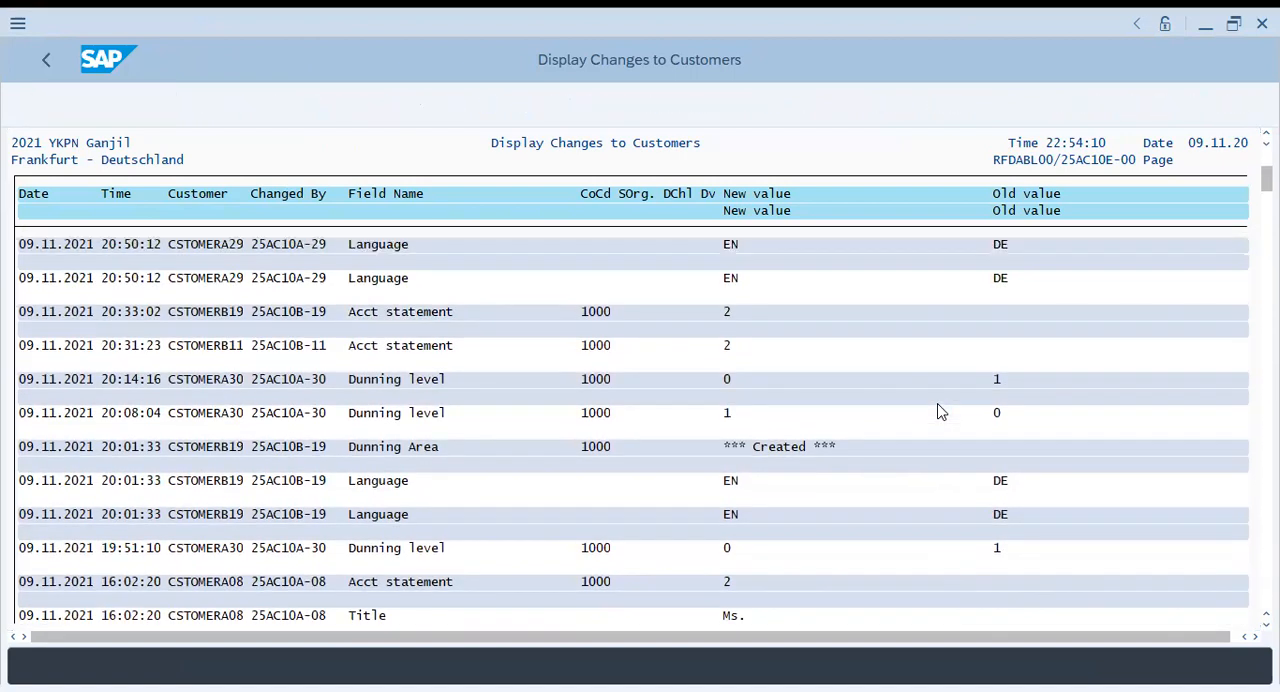
scroll(922, 405, up, 3)
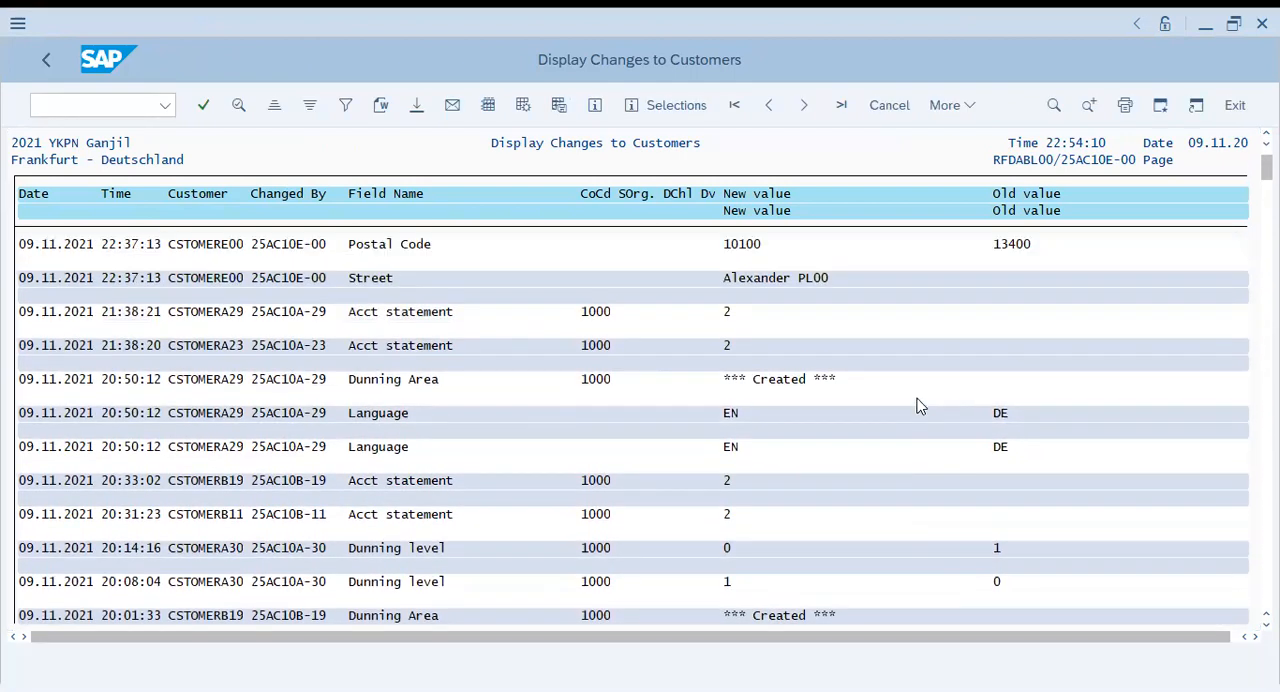
scroll(915, 405, up, 1)
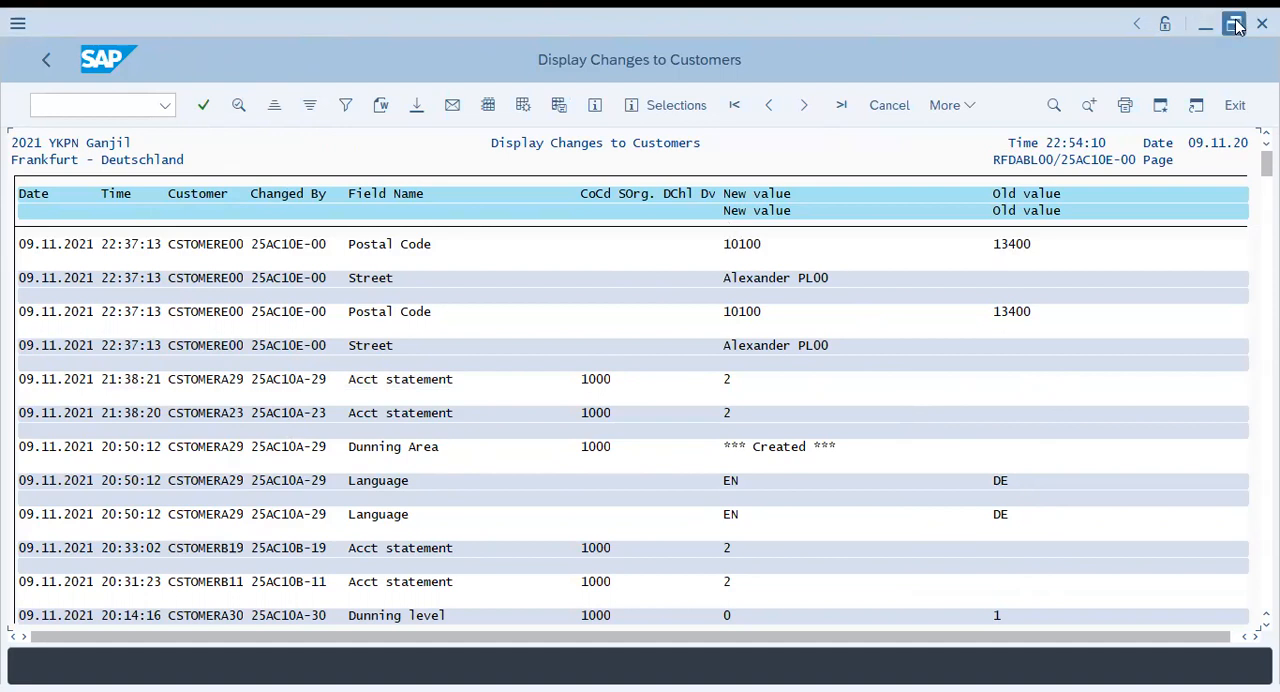
double_click(810, 28)
click(117, 106)
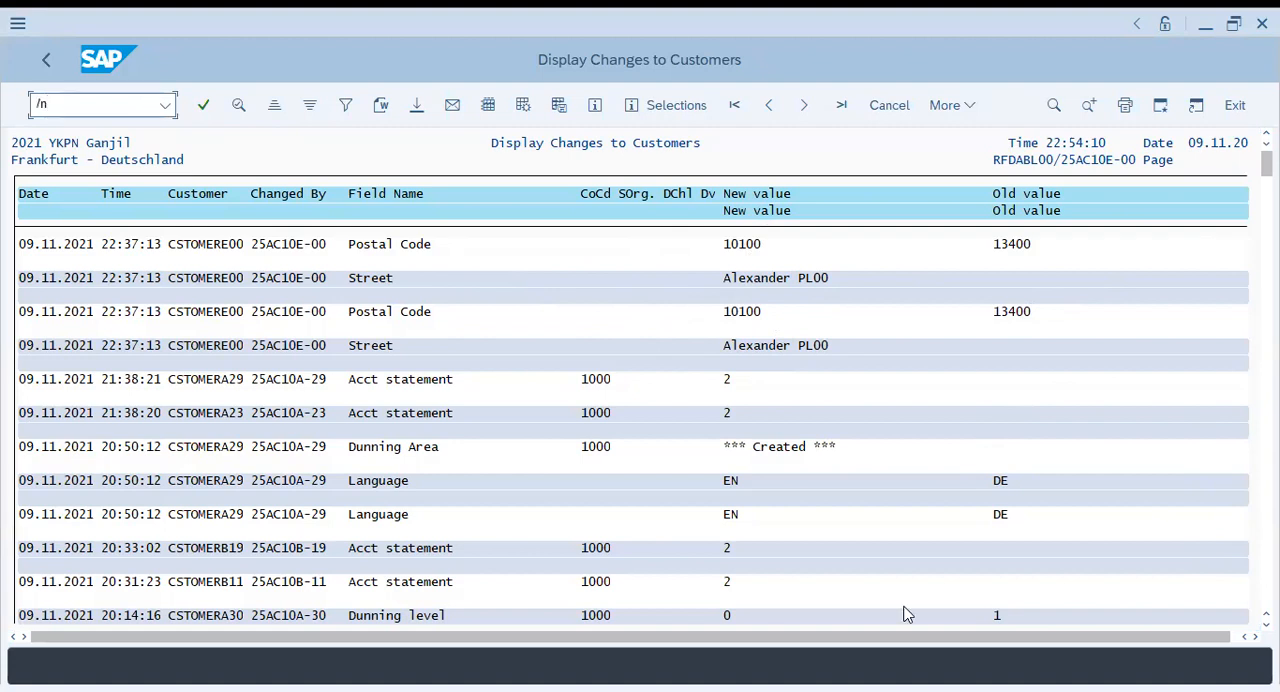
Switch to the handbook PDF in Foxit Reader and read the Task 5 instructions and field values for creating a new customer
key(alt+Tab)
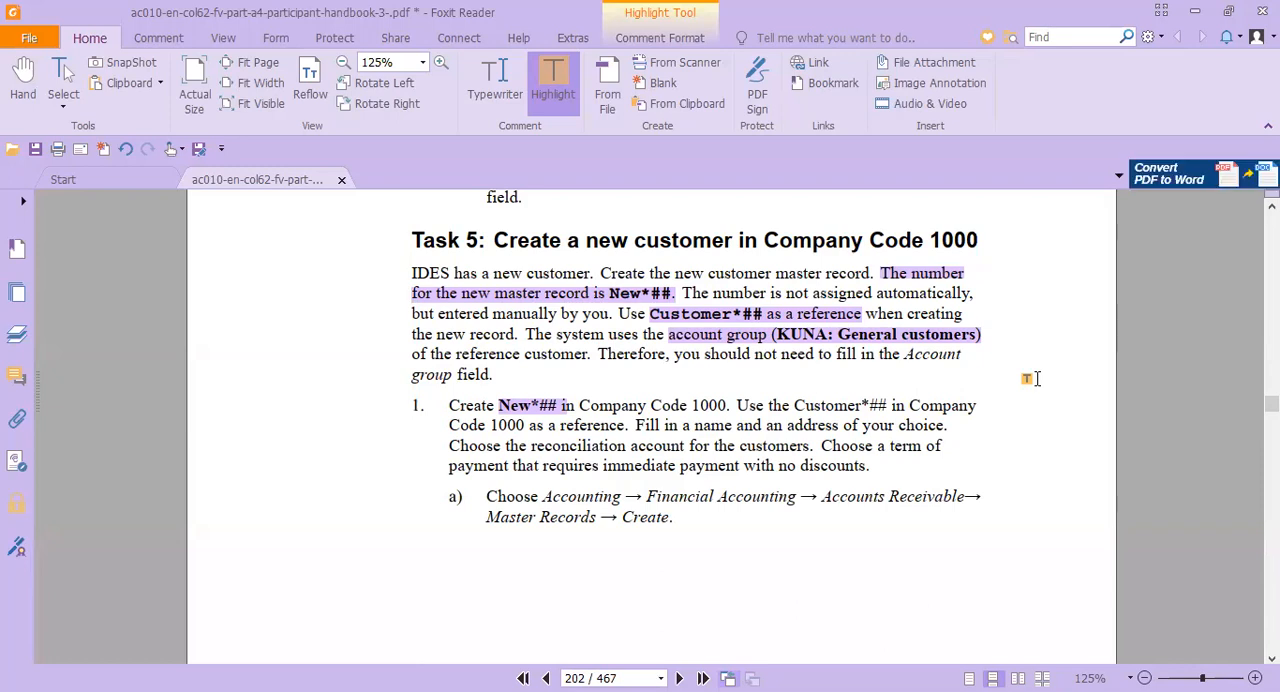
scroll(983, 444, down, 6)
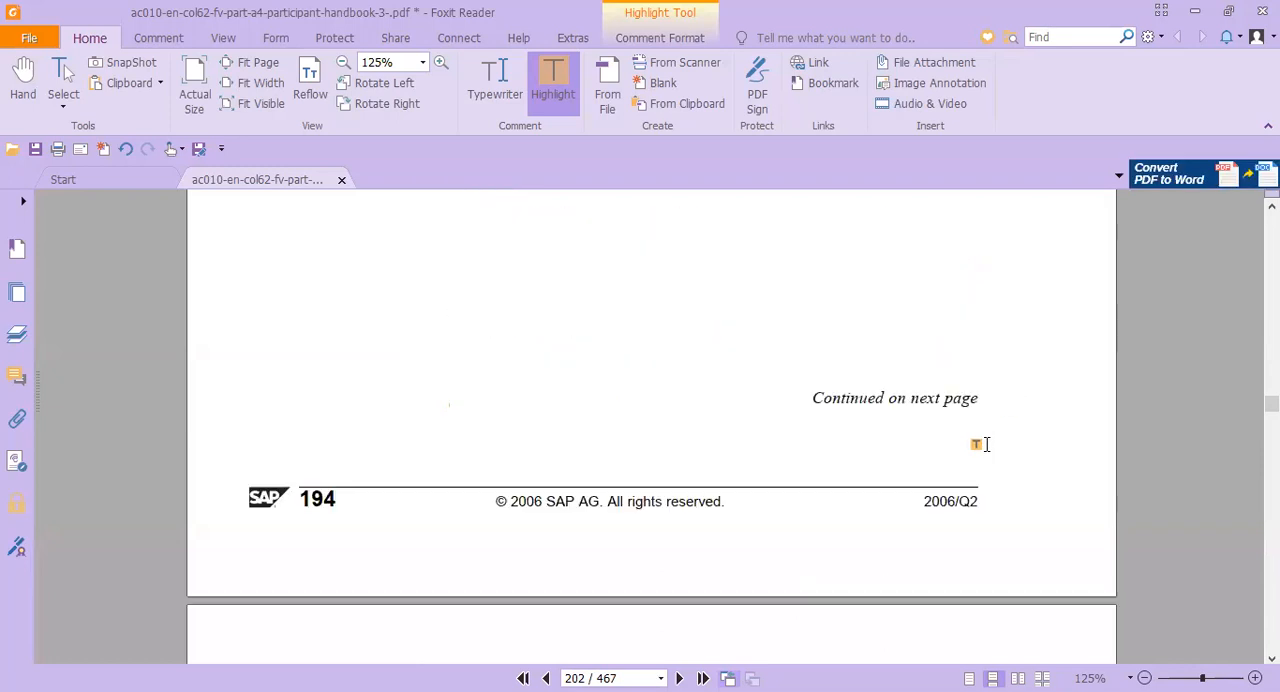
scroll(985, 444, up, 5)
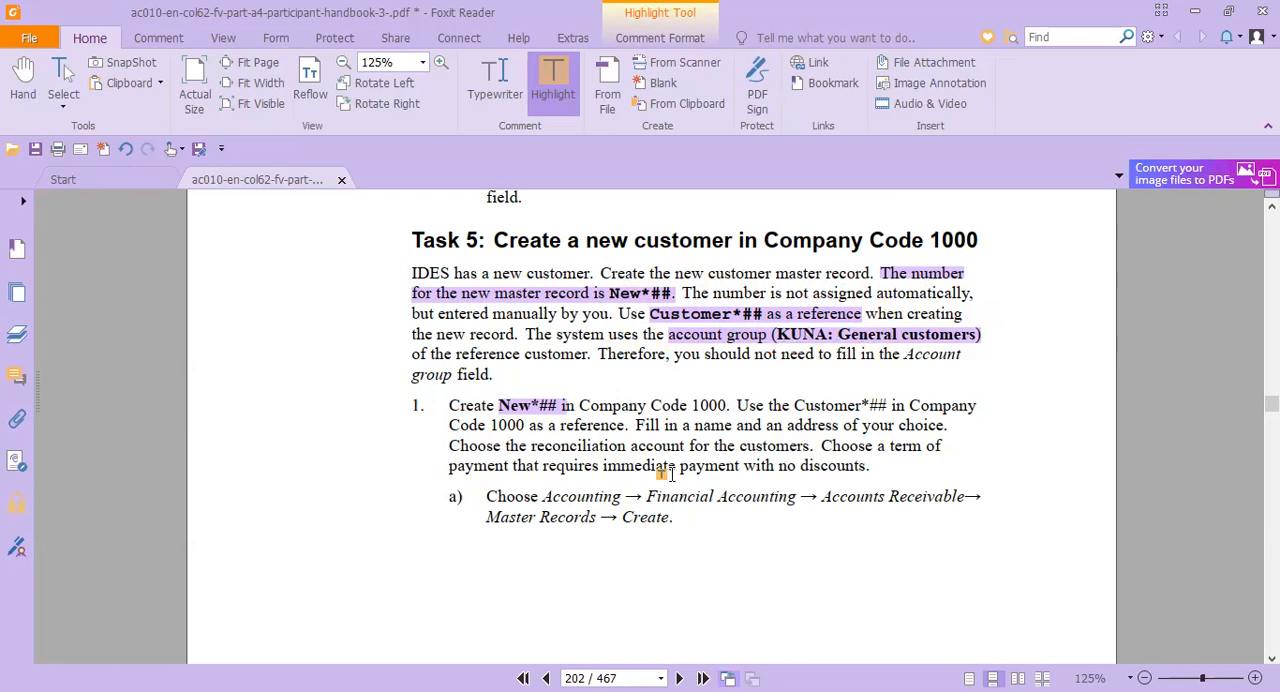
scroll(663, 477, down, 10)
scroll(670, 482, down, 10)
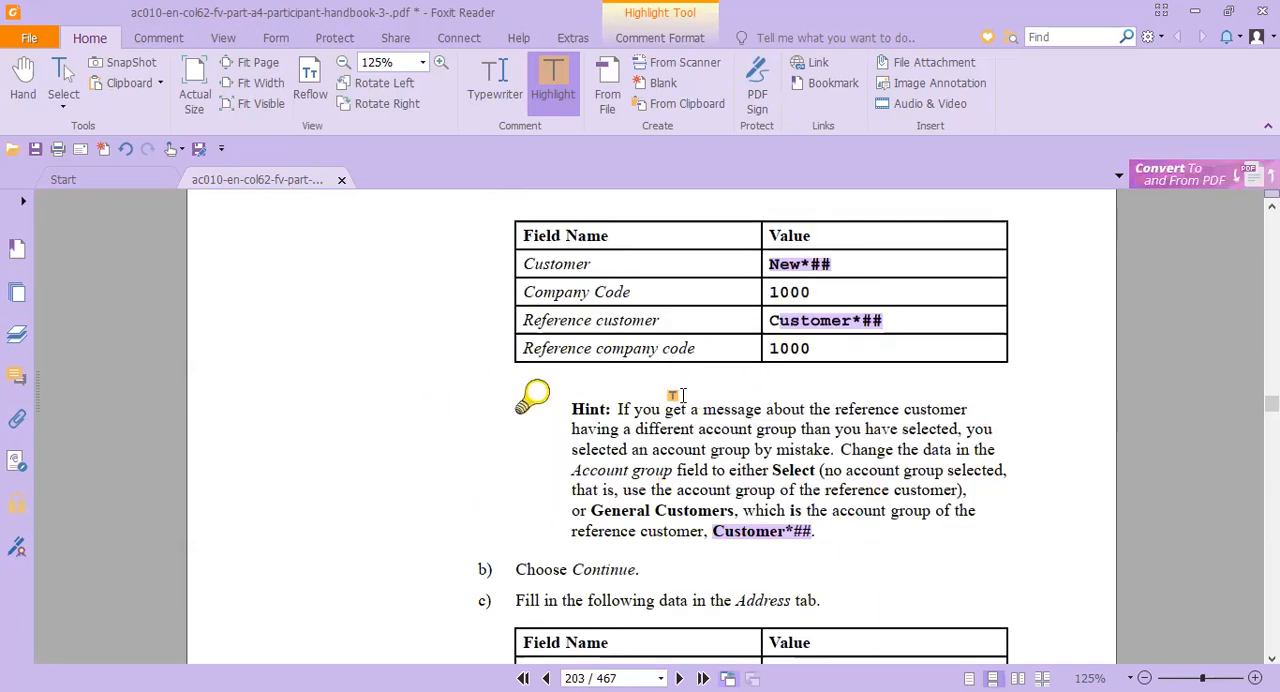
scroll(648, 357, up, 3)
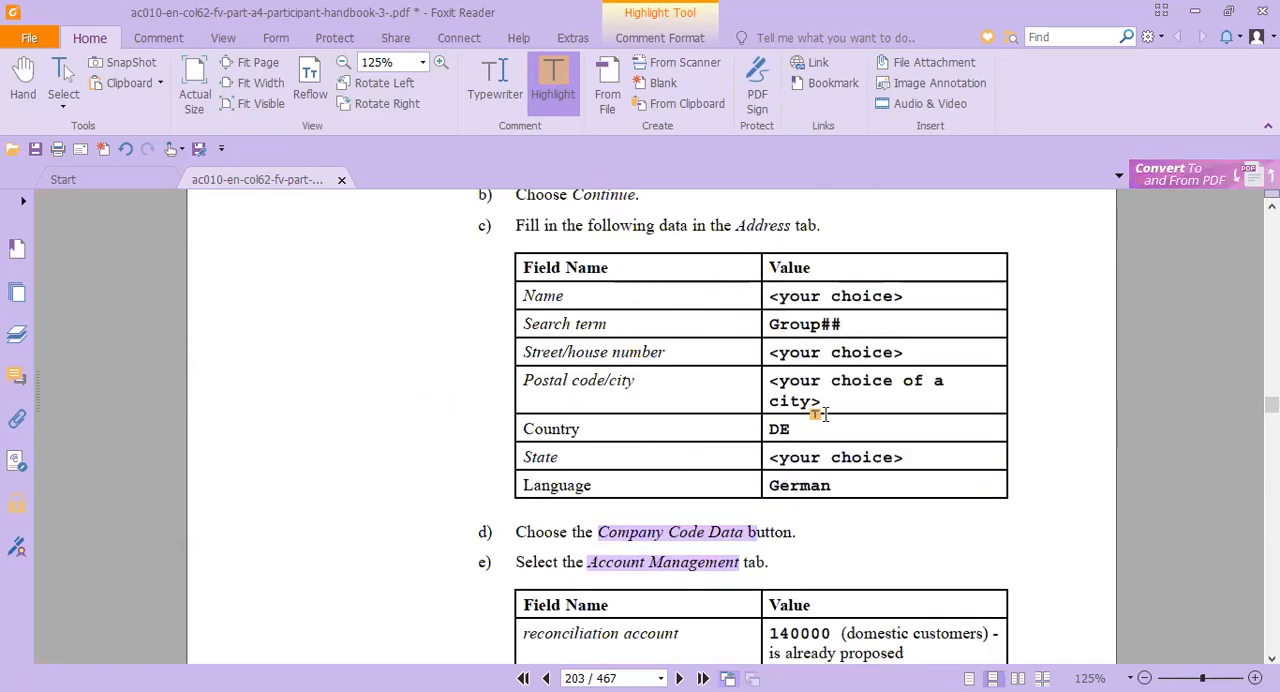
scroll(636, 420, down, 3)
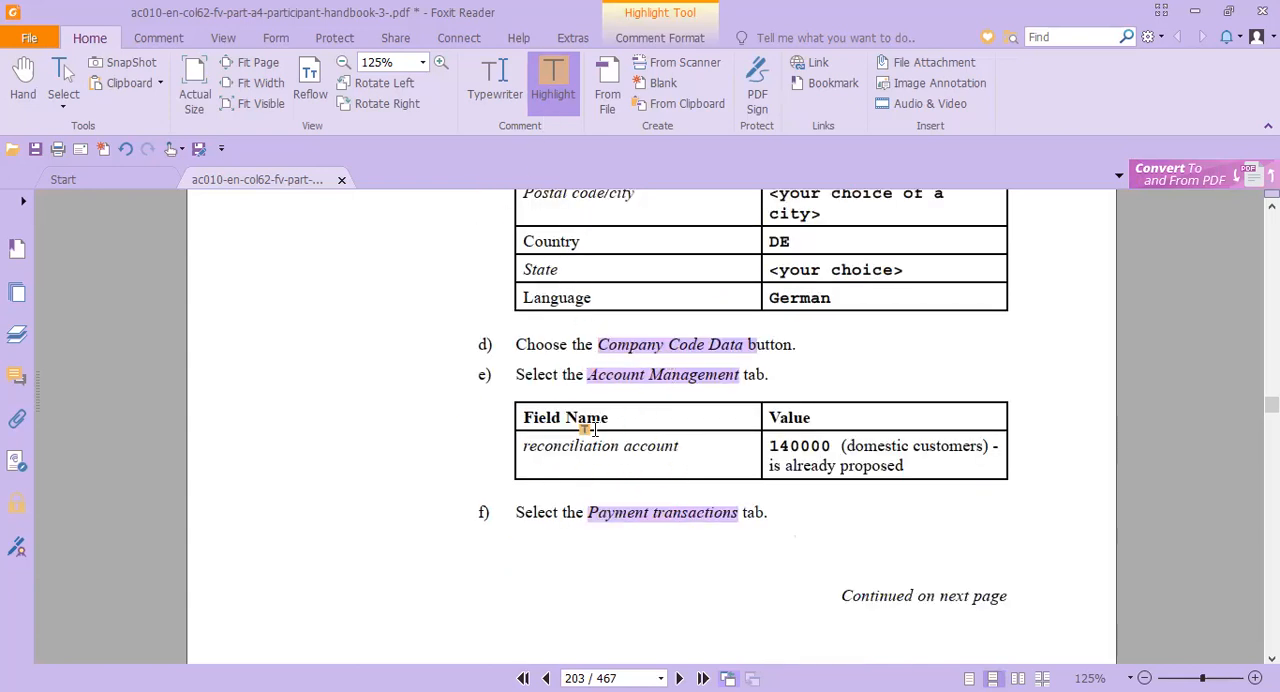
scroll(578, 446, down, 12)
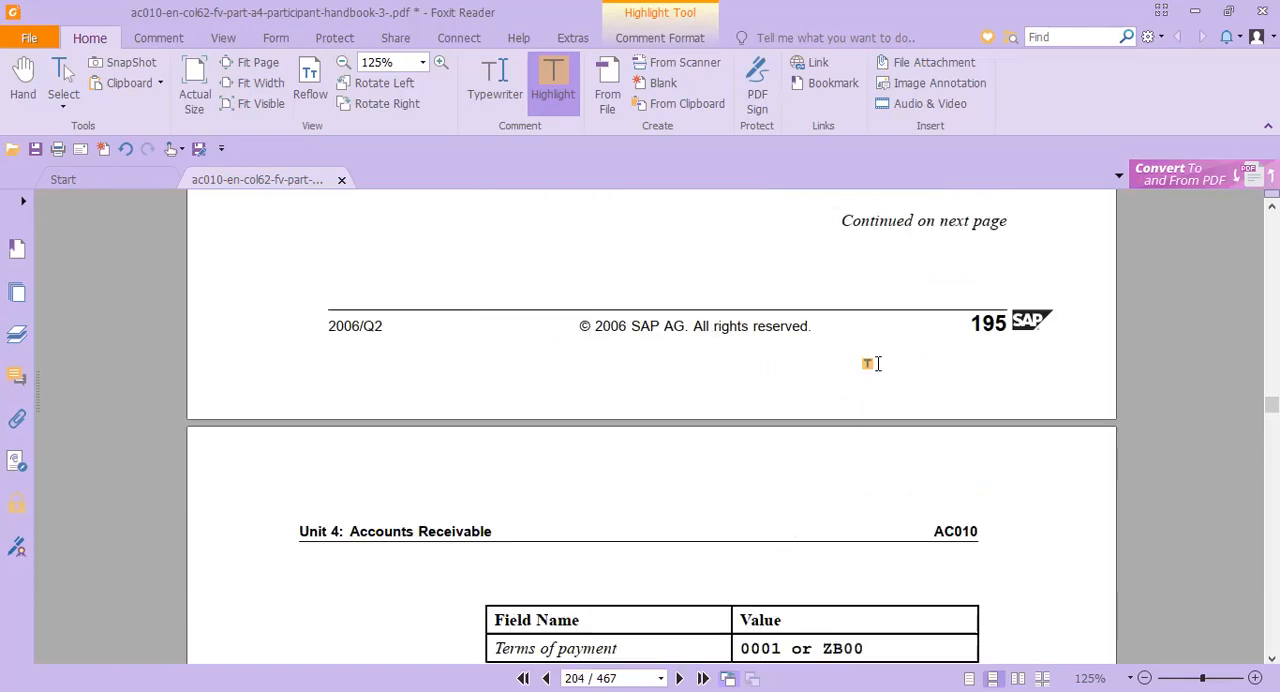
scroll(929, 423, up, 15)
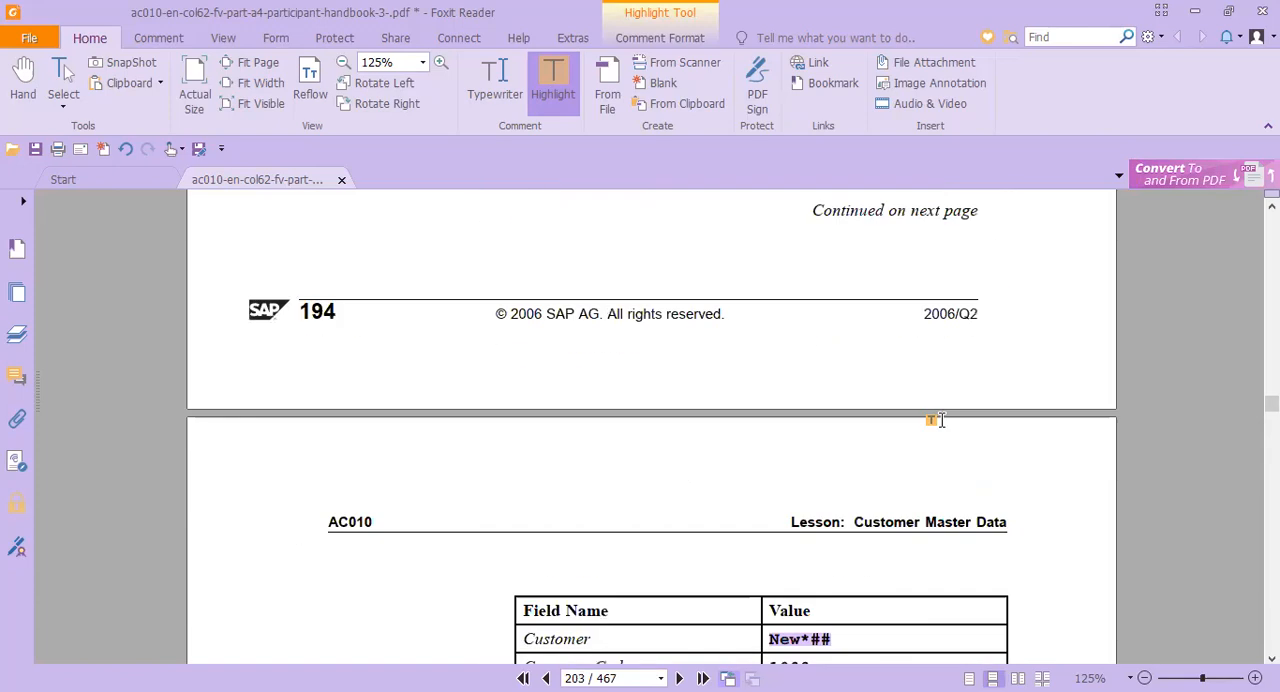
scroll(911, 416, down, 5)
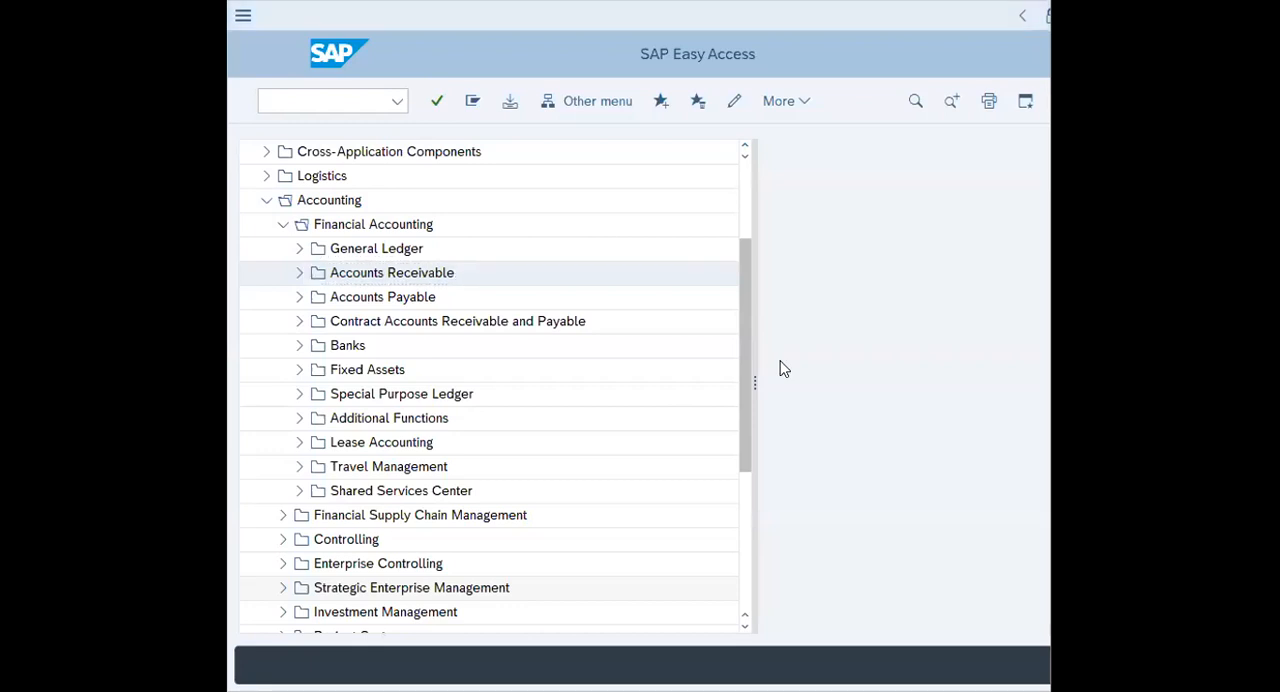
Open transaction FD01 - Create from the Accounts Receivable master records in SAP Easy Access
click(298, 274)
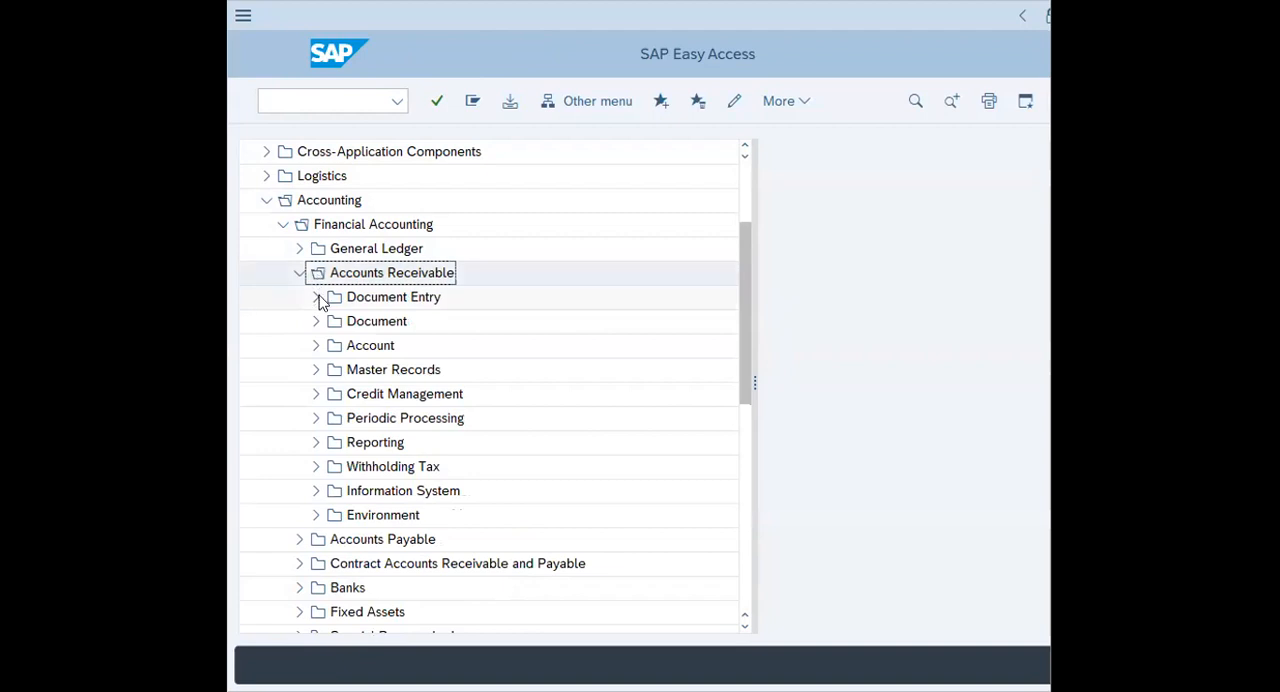
click(315, 370)
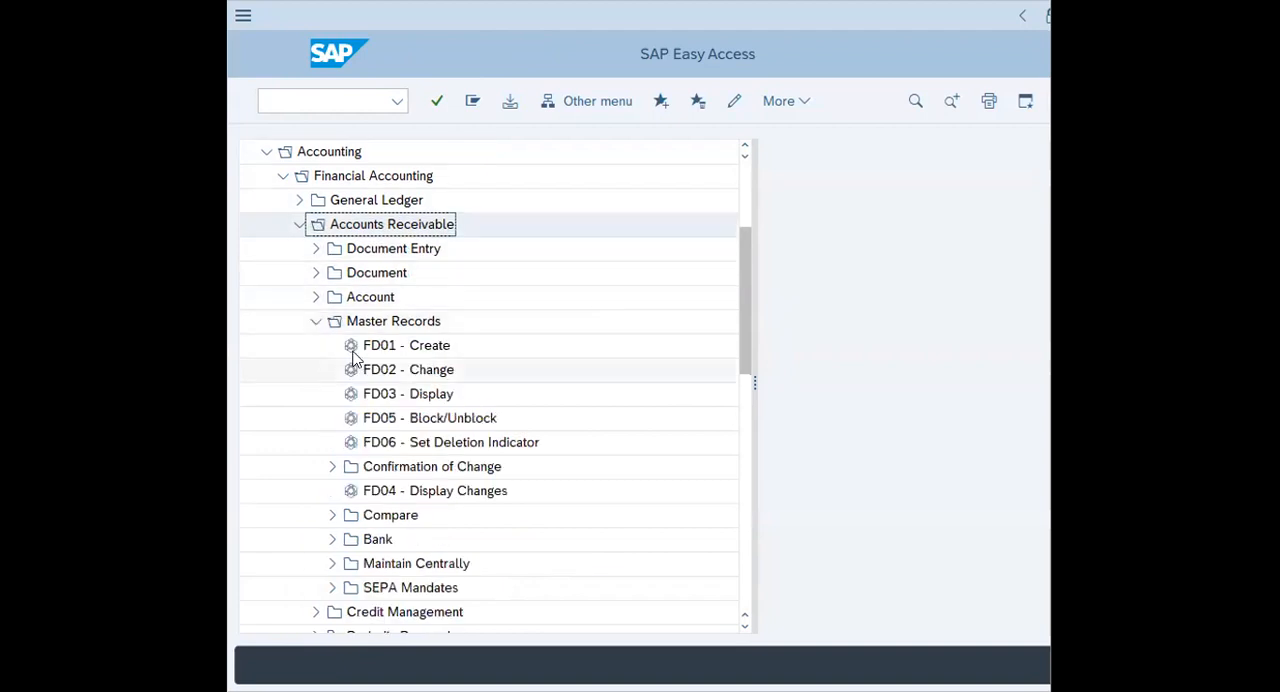
click(388, 346)
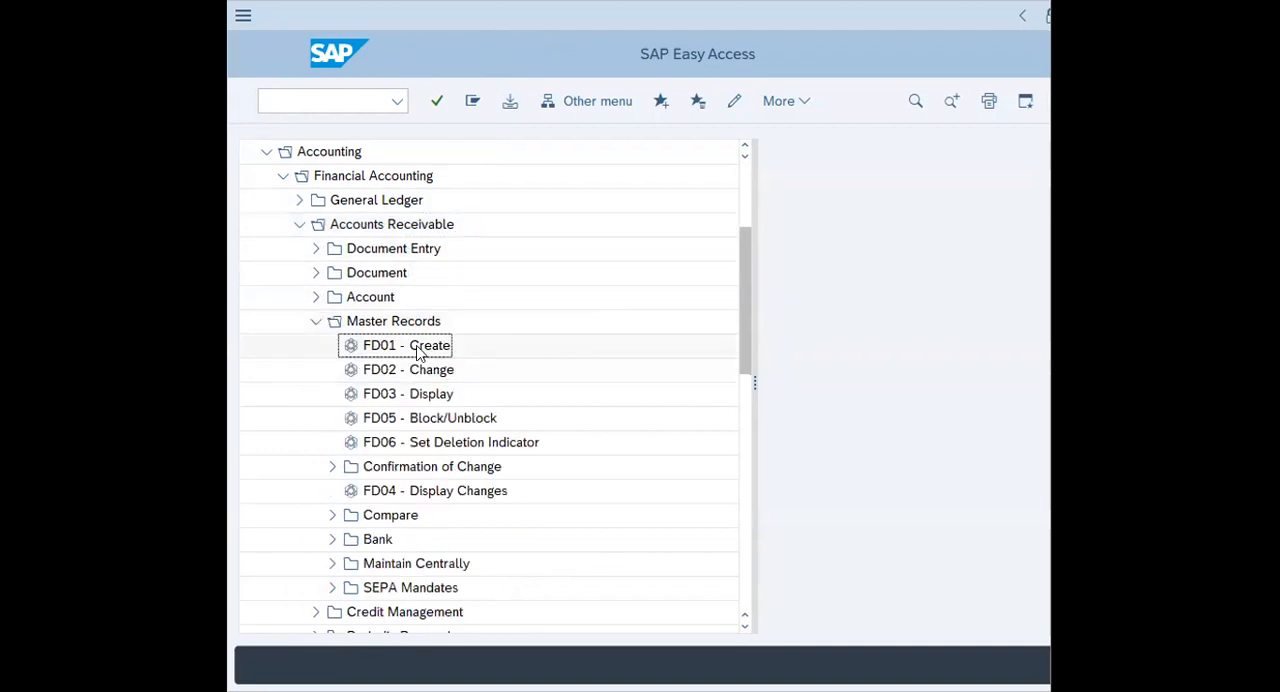
double_click(428, 352)
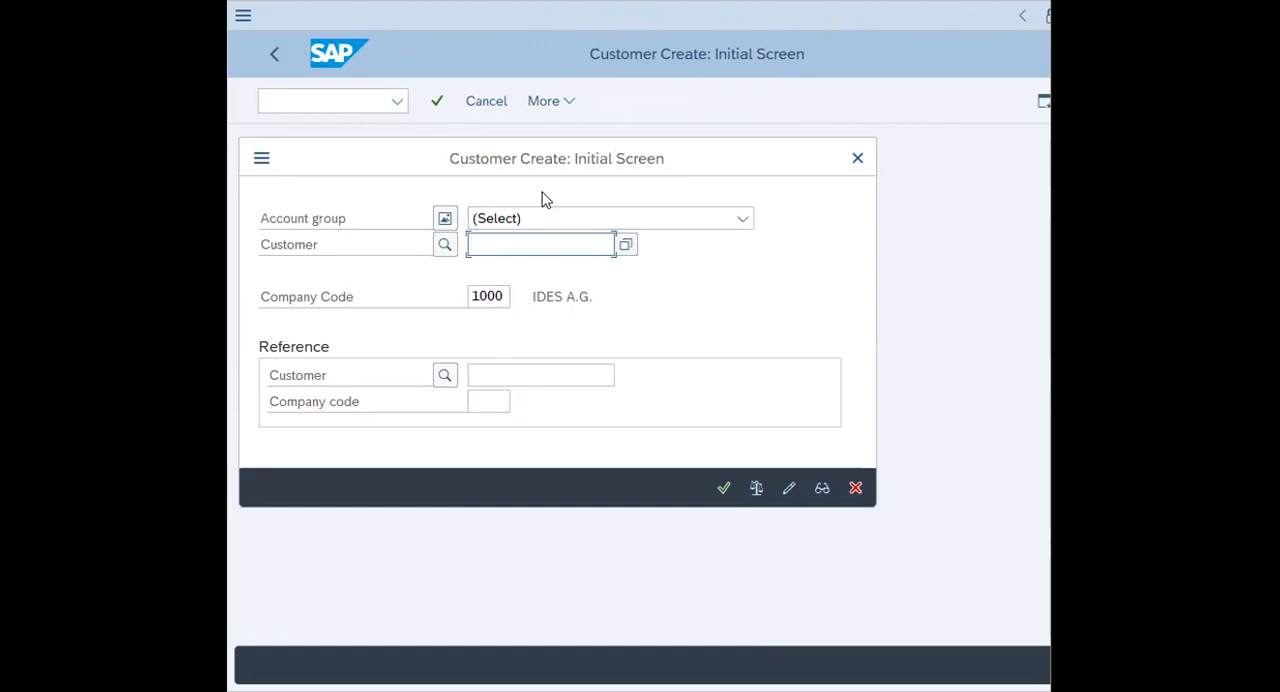
Enter the new customer's number, the reference customer's number and reference company code 1000
text(NEWE00)
click(492, 377)
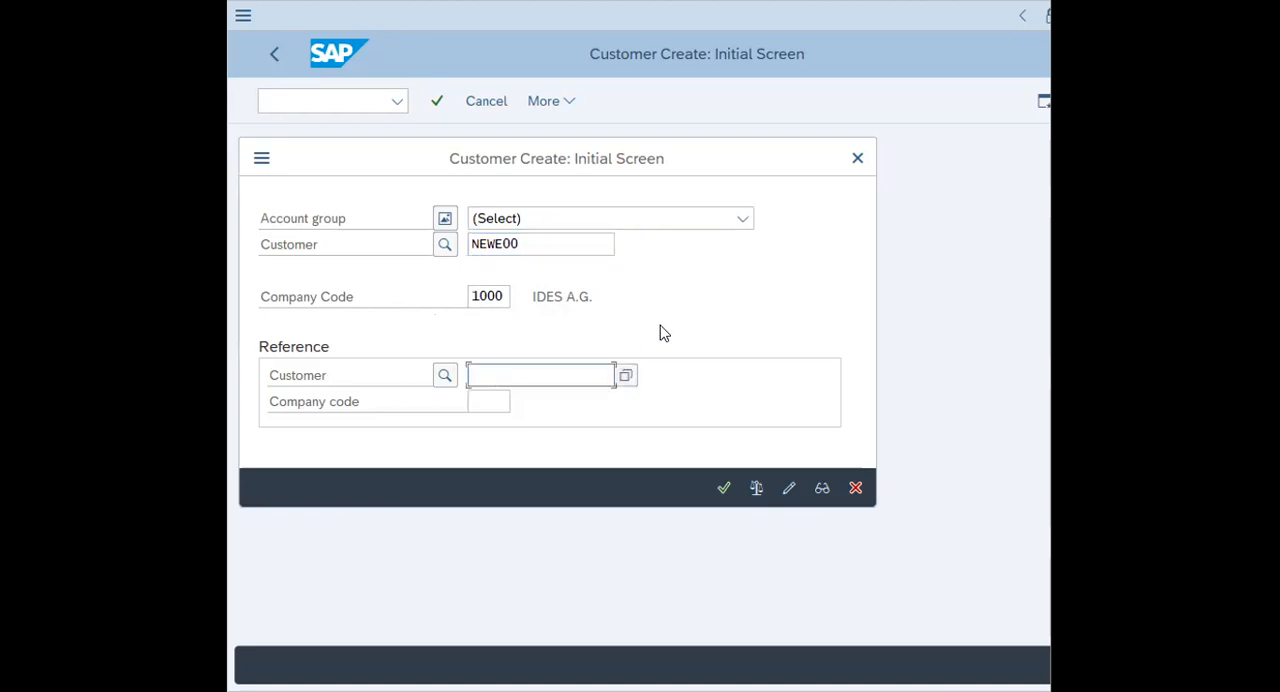
text(CSTOMERE00)
click(491, 400)
text(1000)
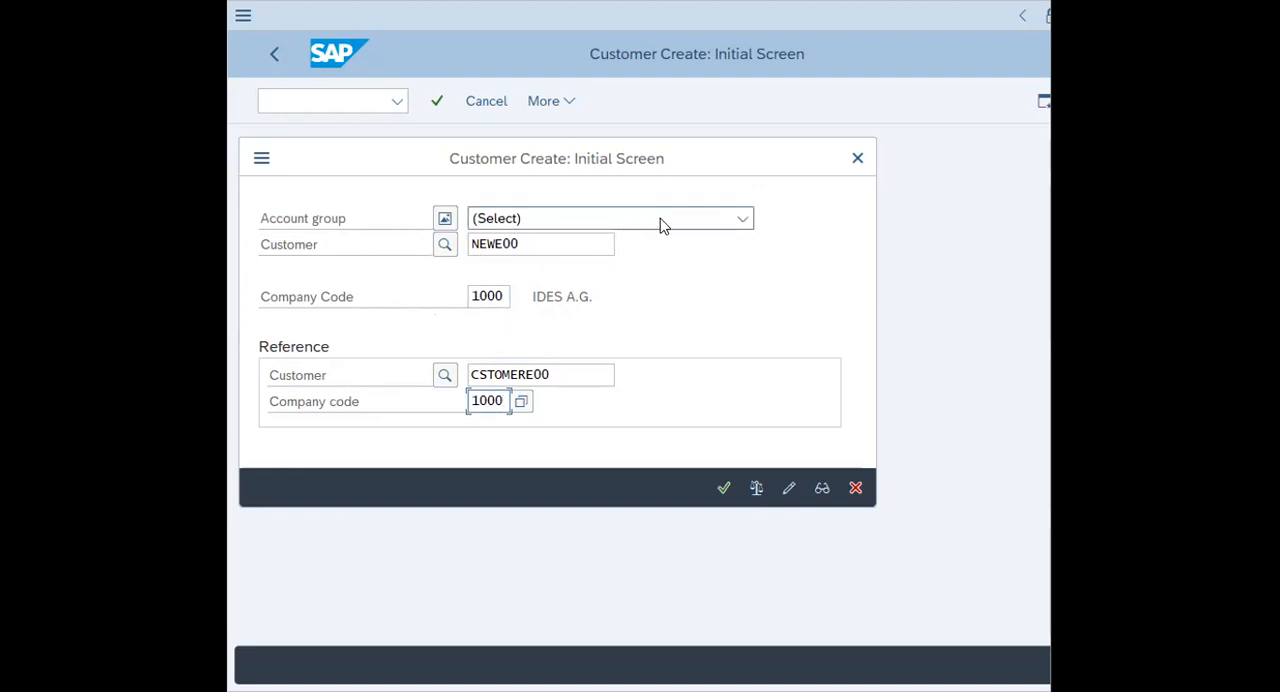
Set the account group to General customers and continue to the new customer's general data
click(742, 219)
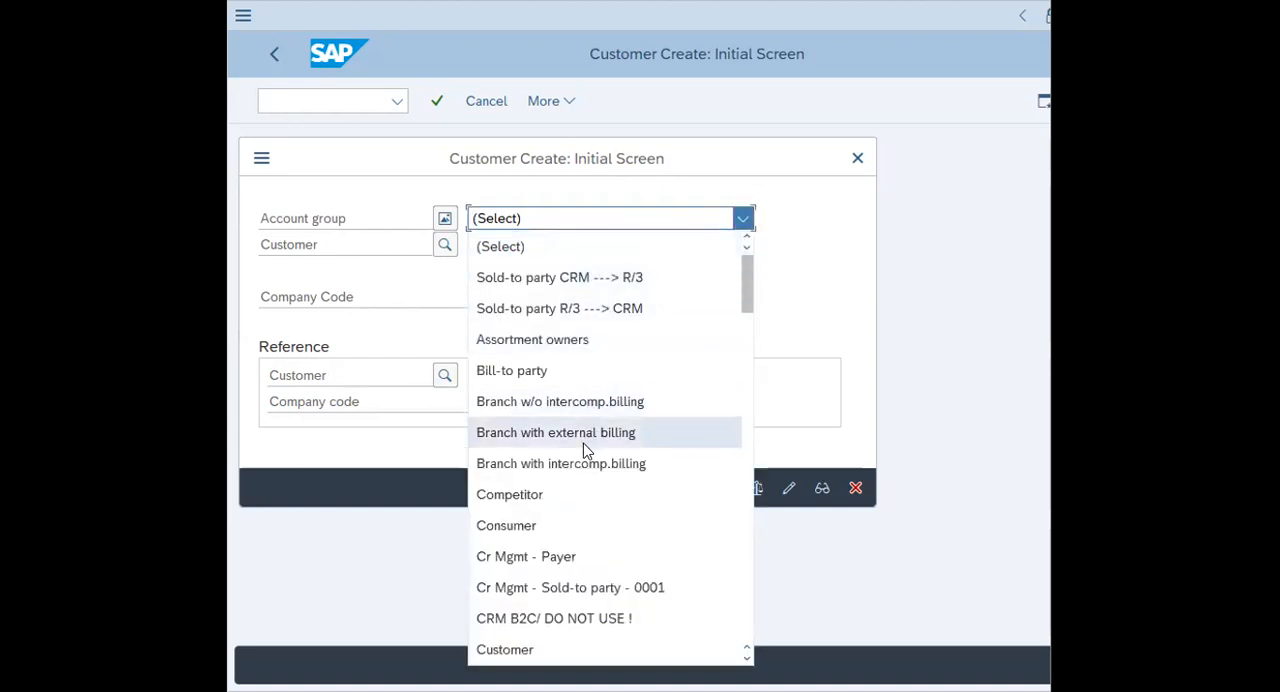
scroll(595, 455, down, 3)
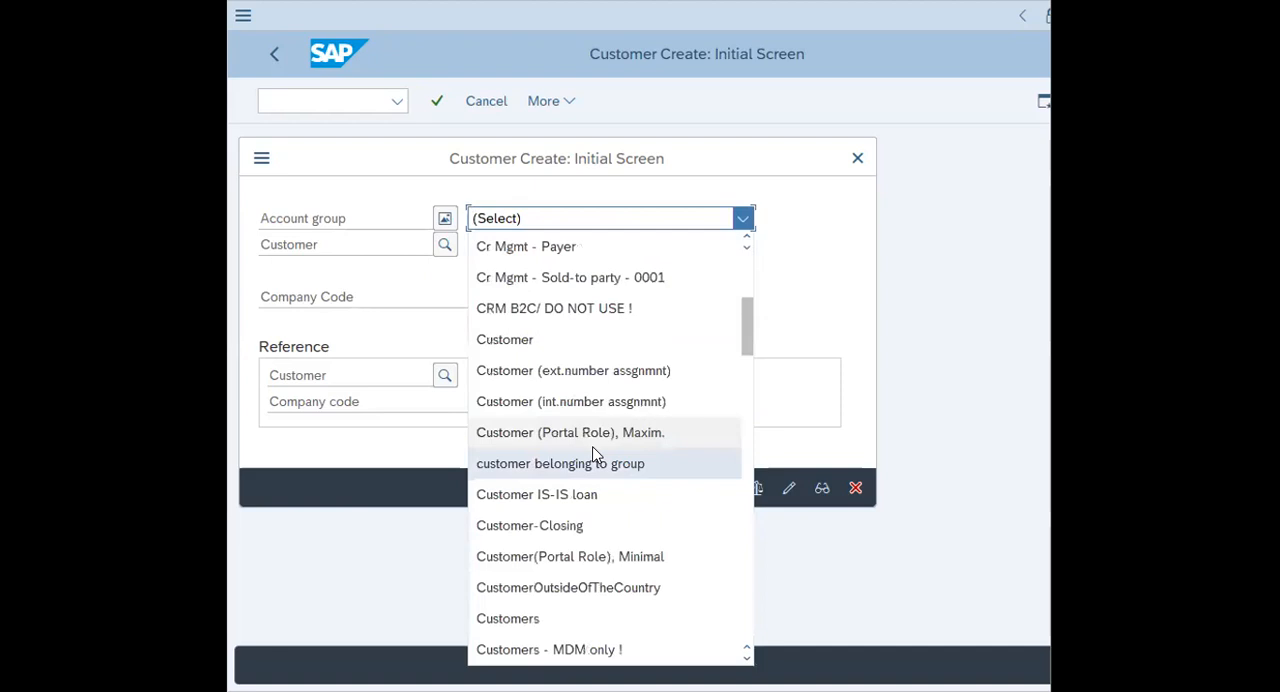
scroll(595, 455, down, 6)
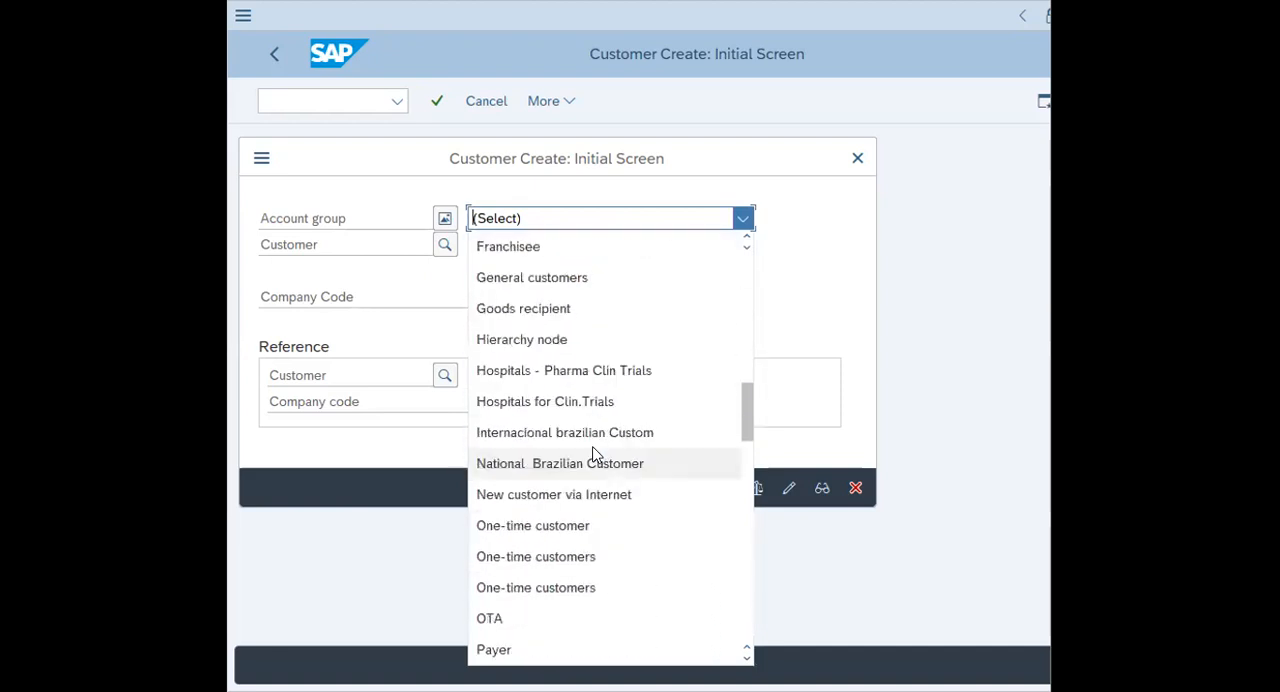
scroll(592, 470, up, 3)
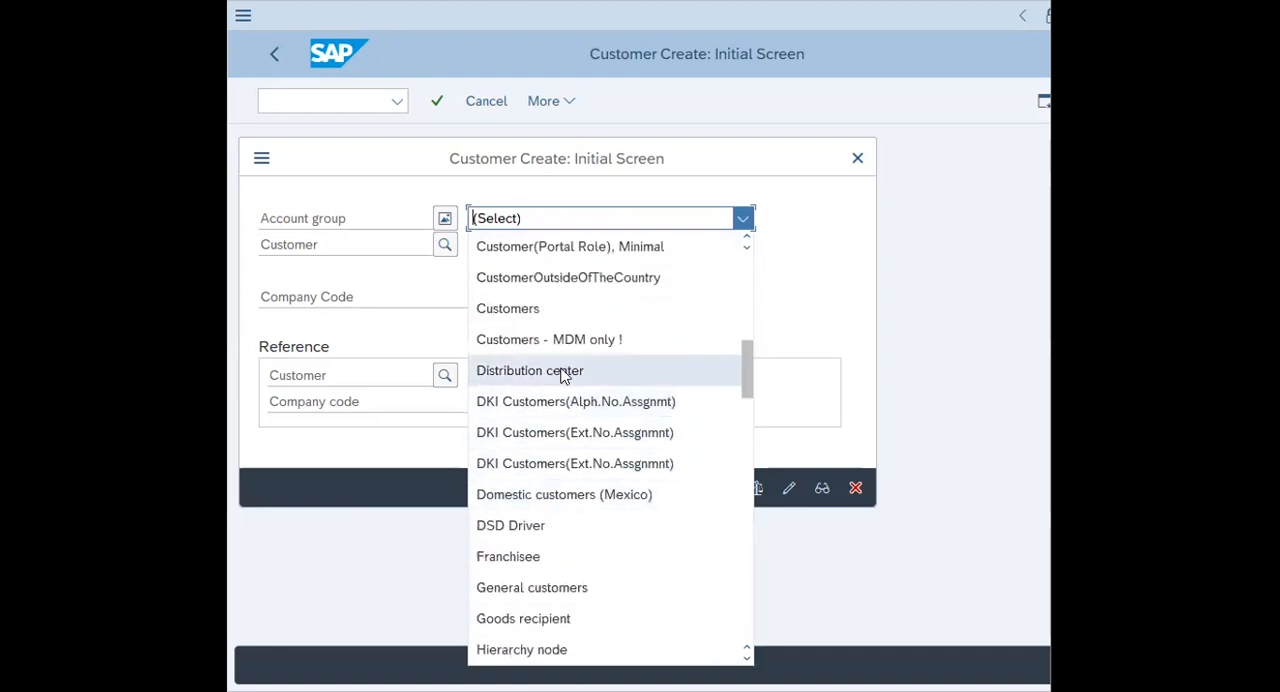
click(561, 594)
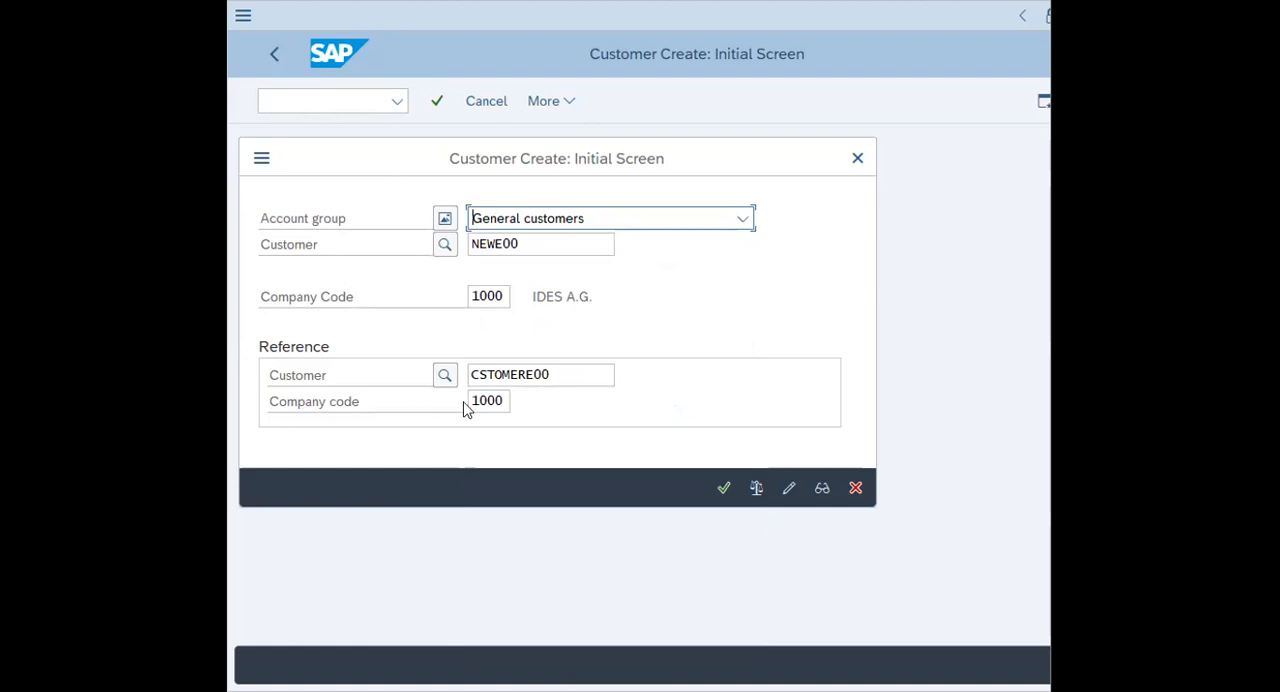
click(506, 376)
click(721, 490)
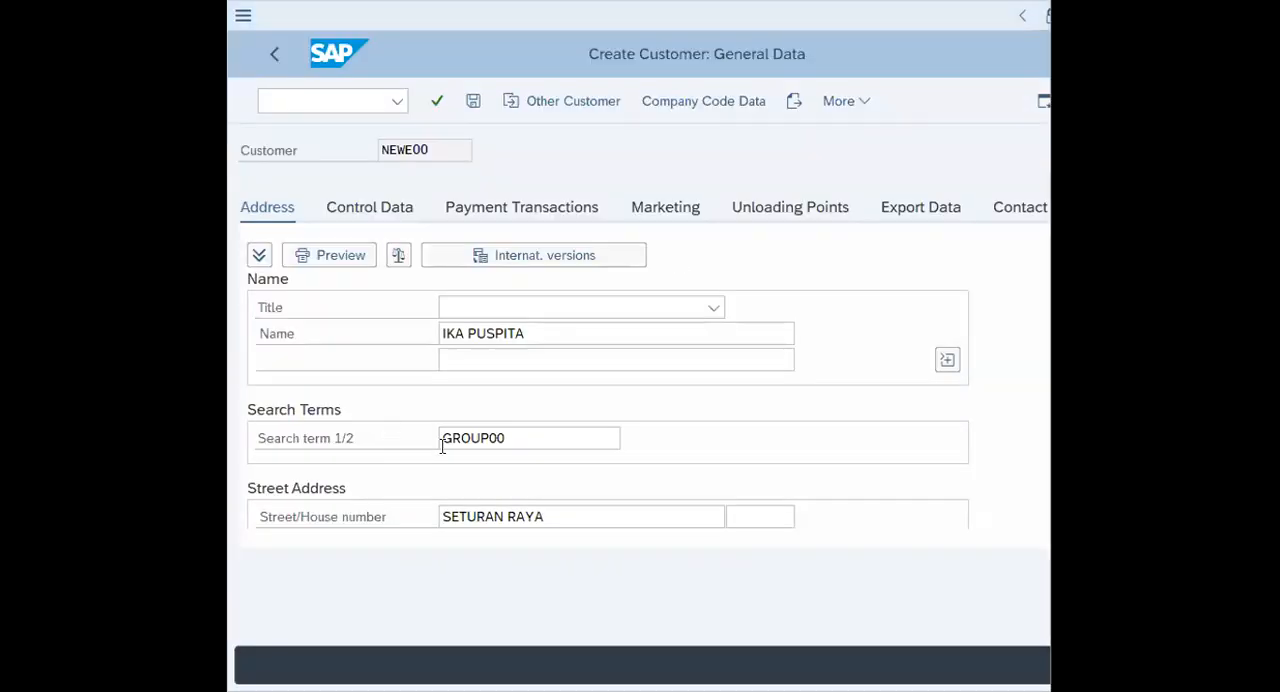
Check the new customer's address data, enter GERMANY as the city and continue to the company code data
click(506, 355)
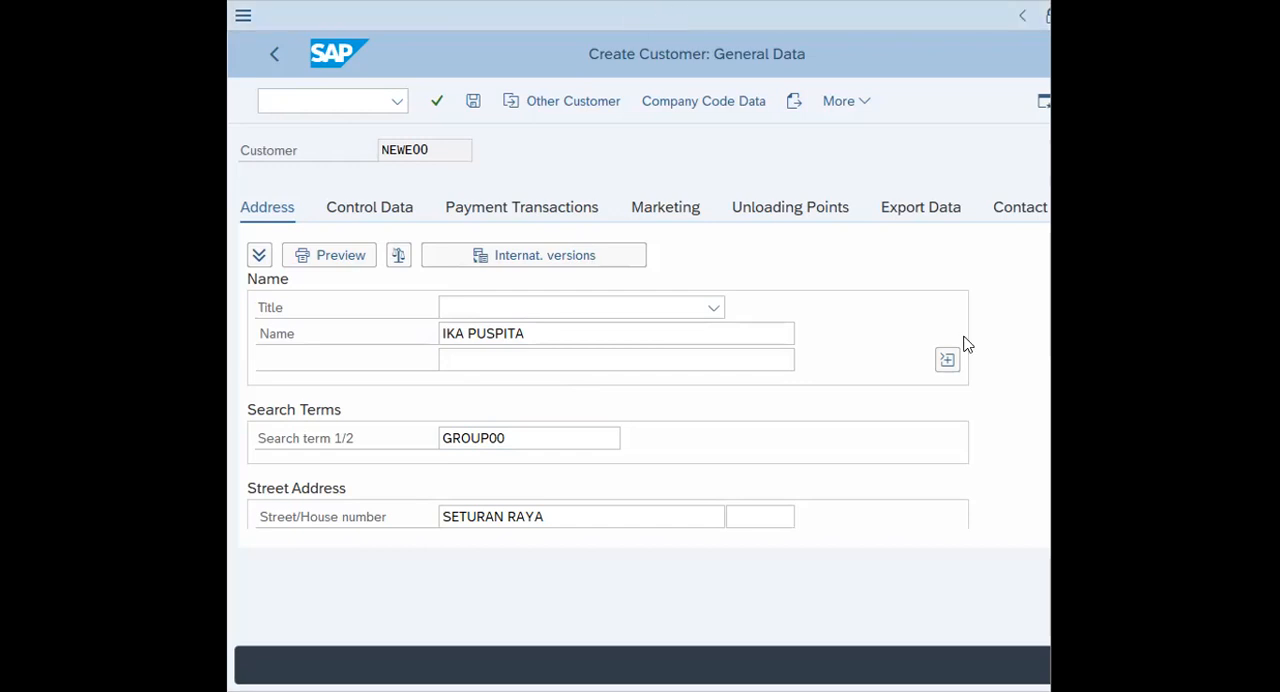
scroll(1078, 332, down, 2)
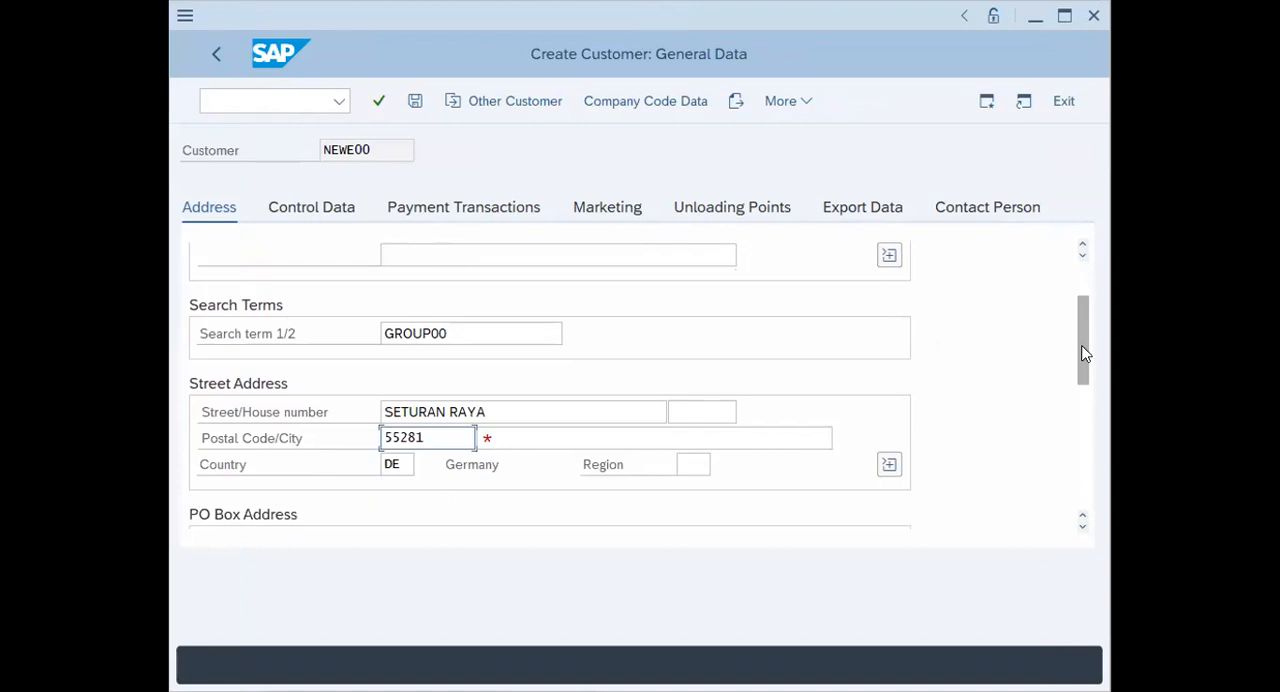
drag(1078, 312, 1078, 338)
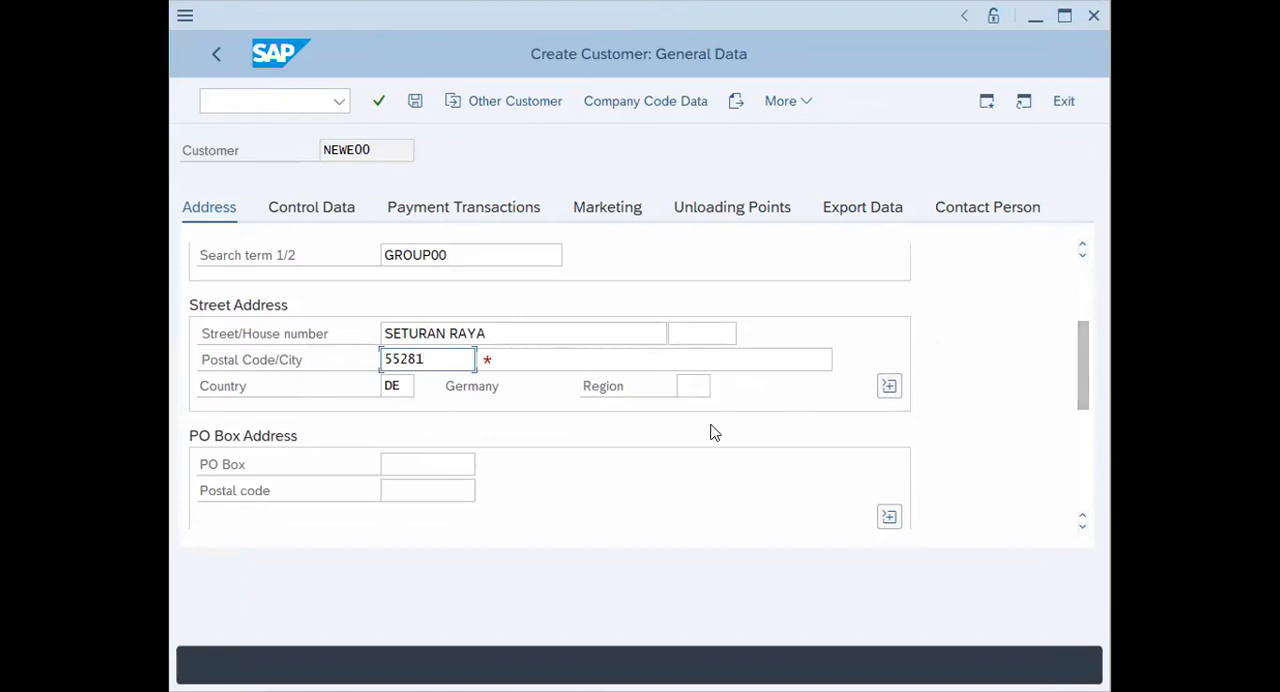
scroll(688, 429, down, 5)
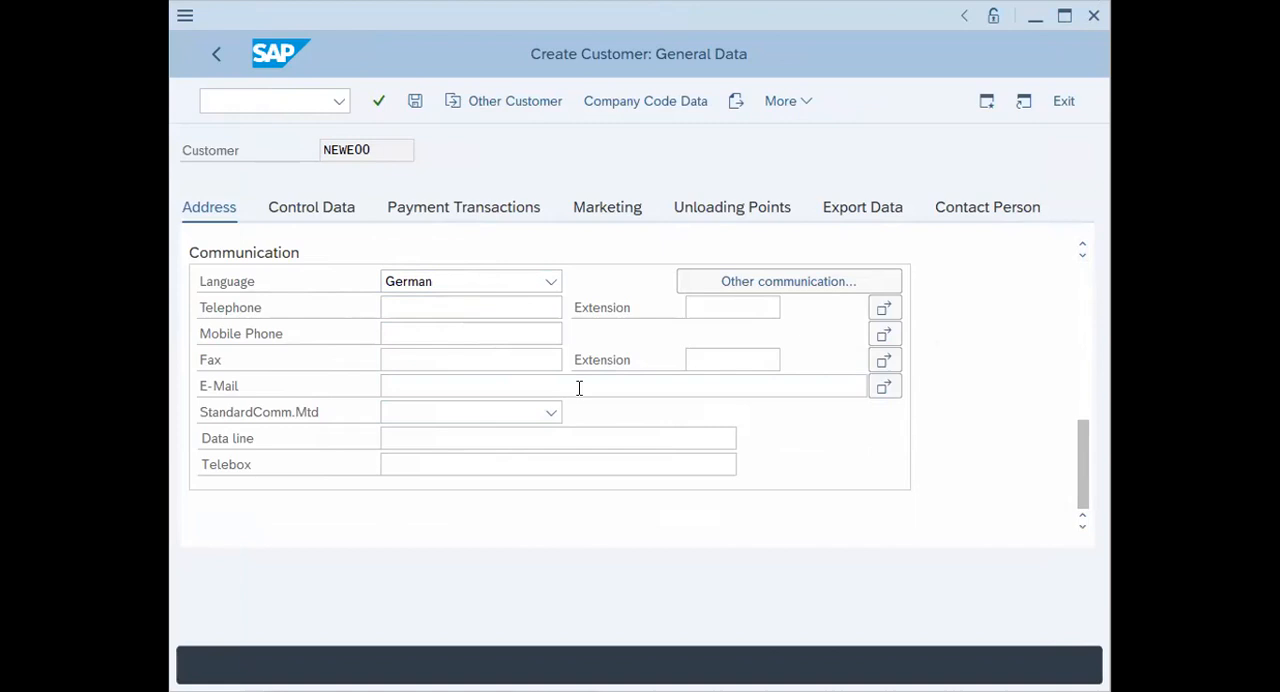
scroll(580, 390, up, 8)
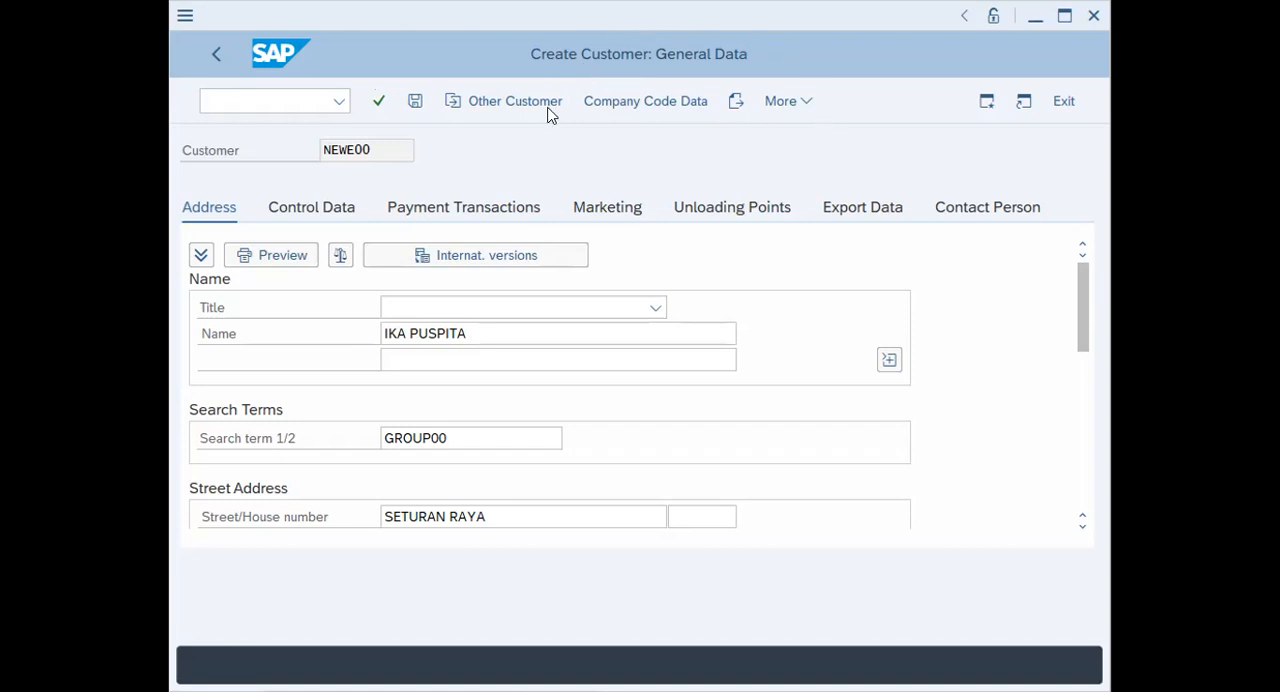
click(608, 108)
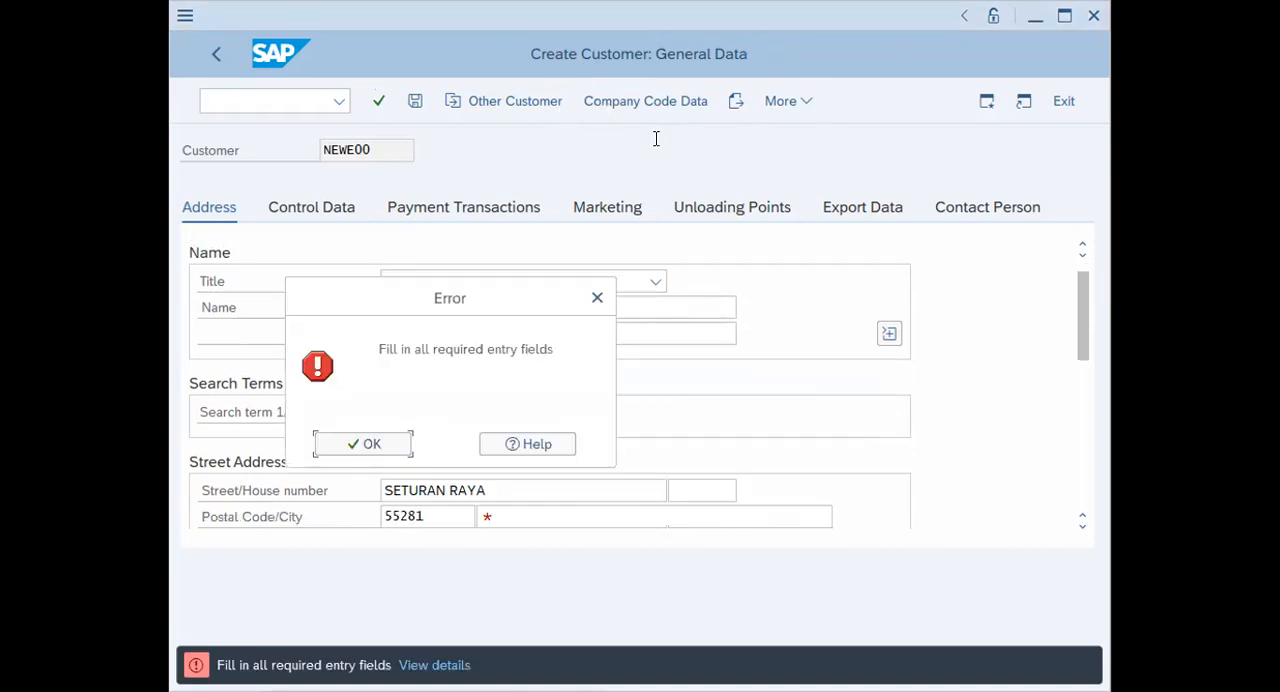
click(362, 443)
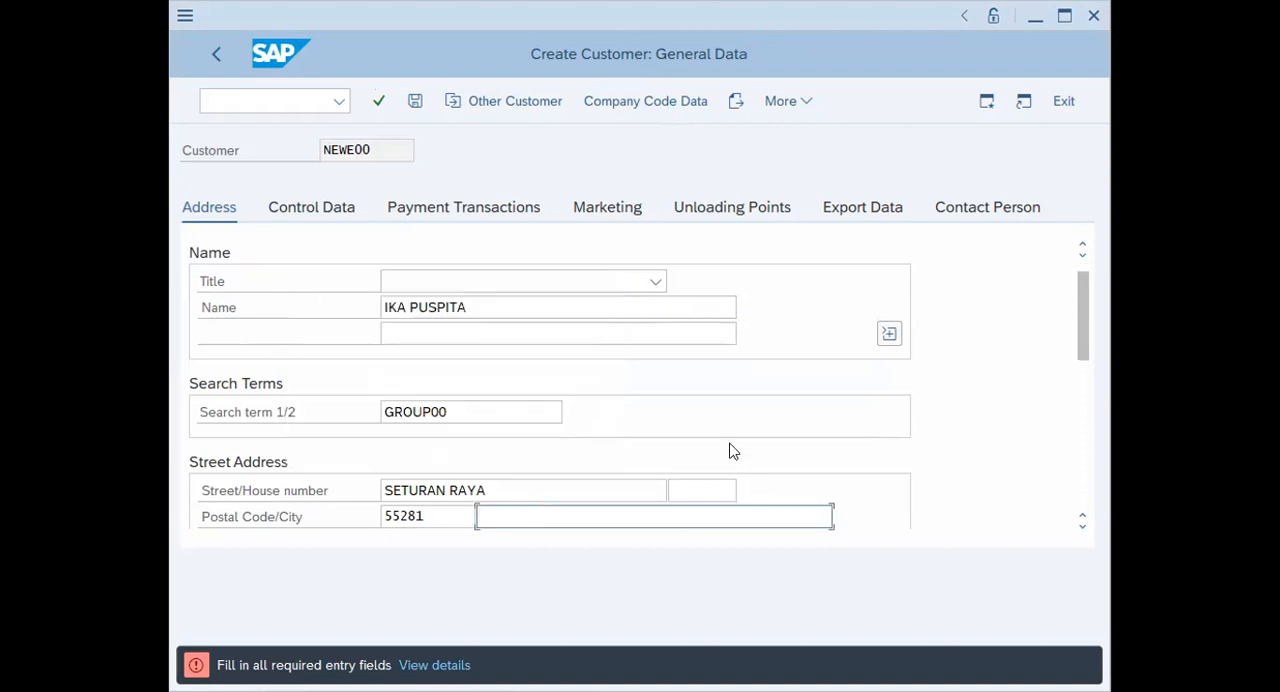
text(GERMANY)
click(652, 111)
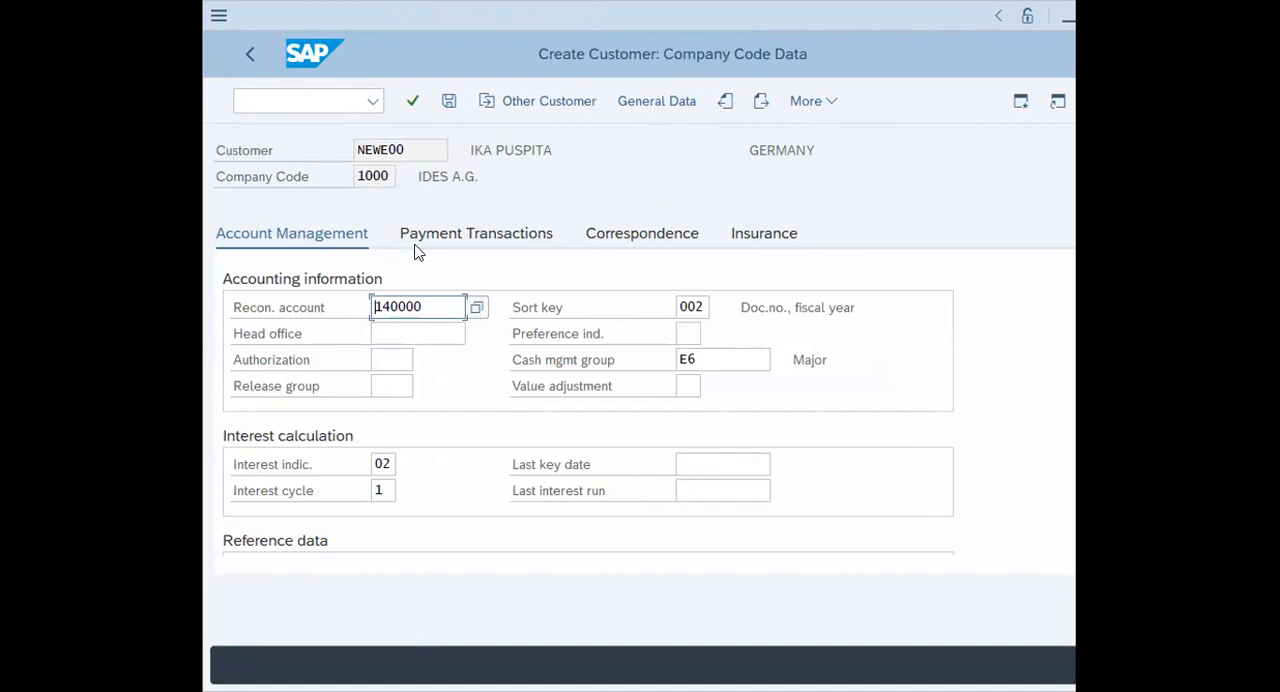
Set the new customer's terms of payment to 0001, payable immediately due net, and return to the account management data
click(457, 237)
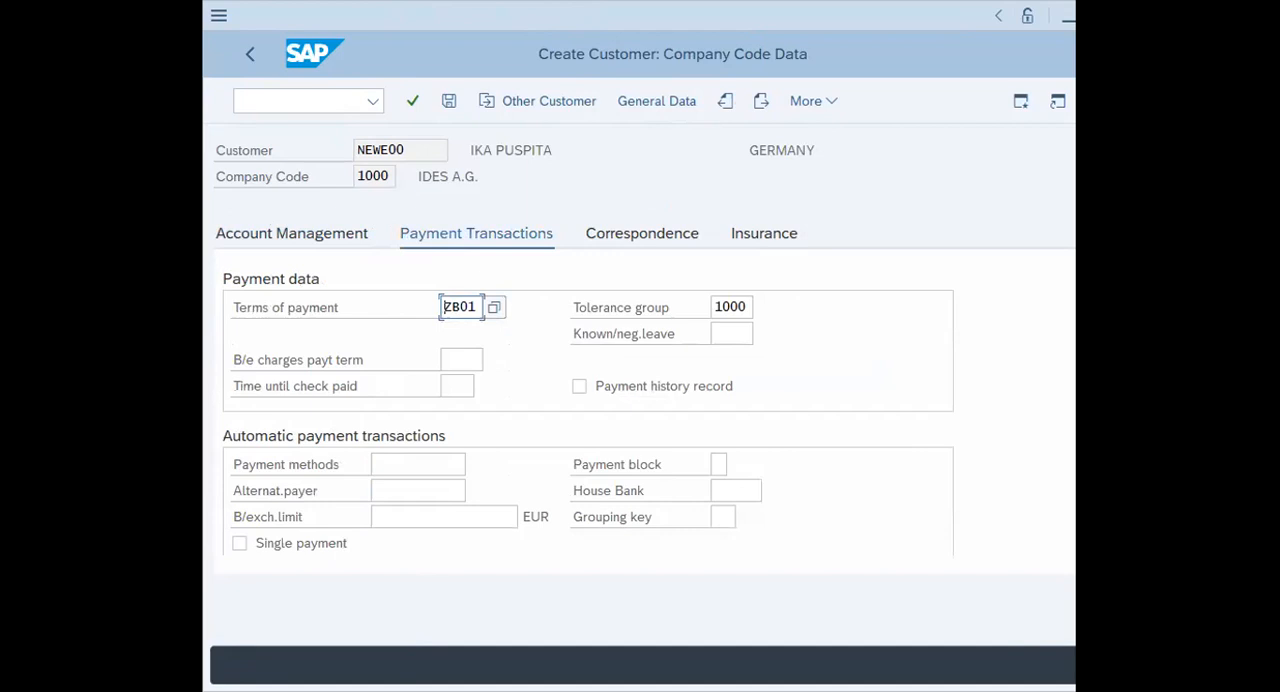
click(496, 310)
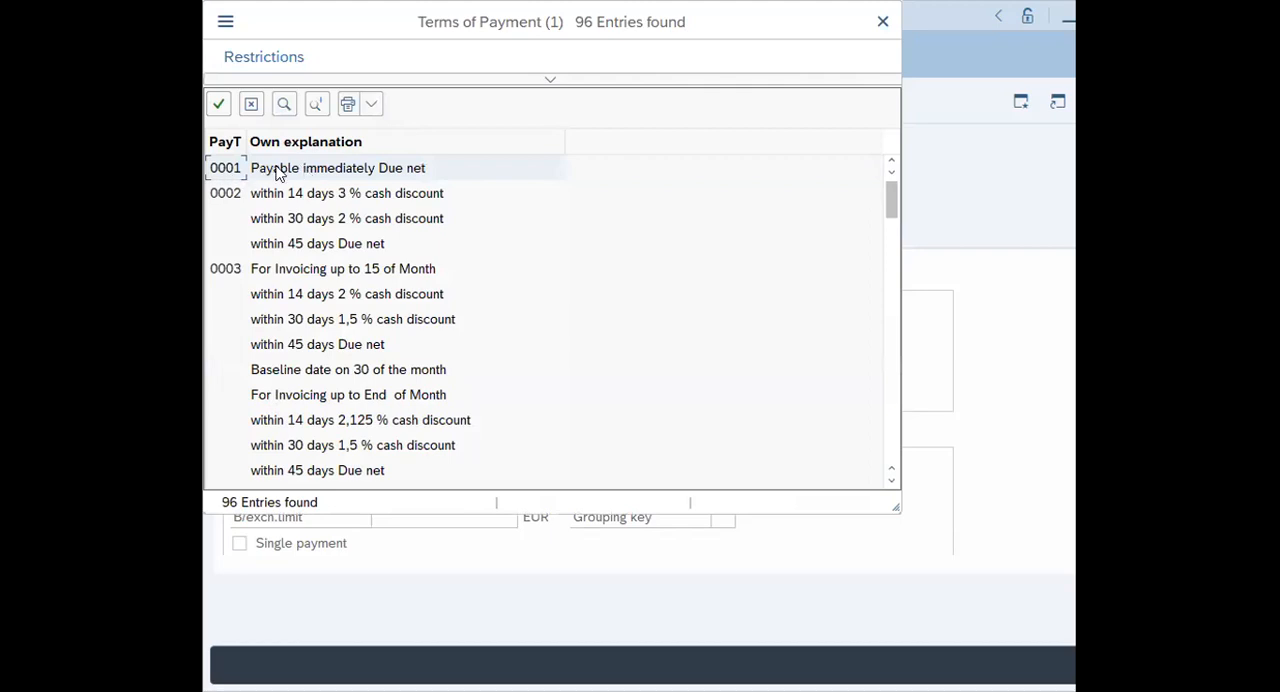
double_click(322, 172)
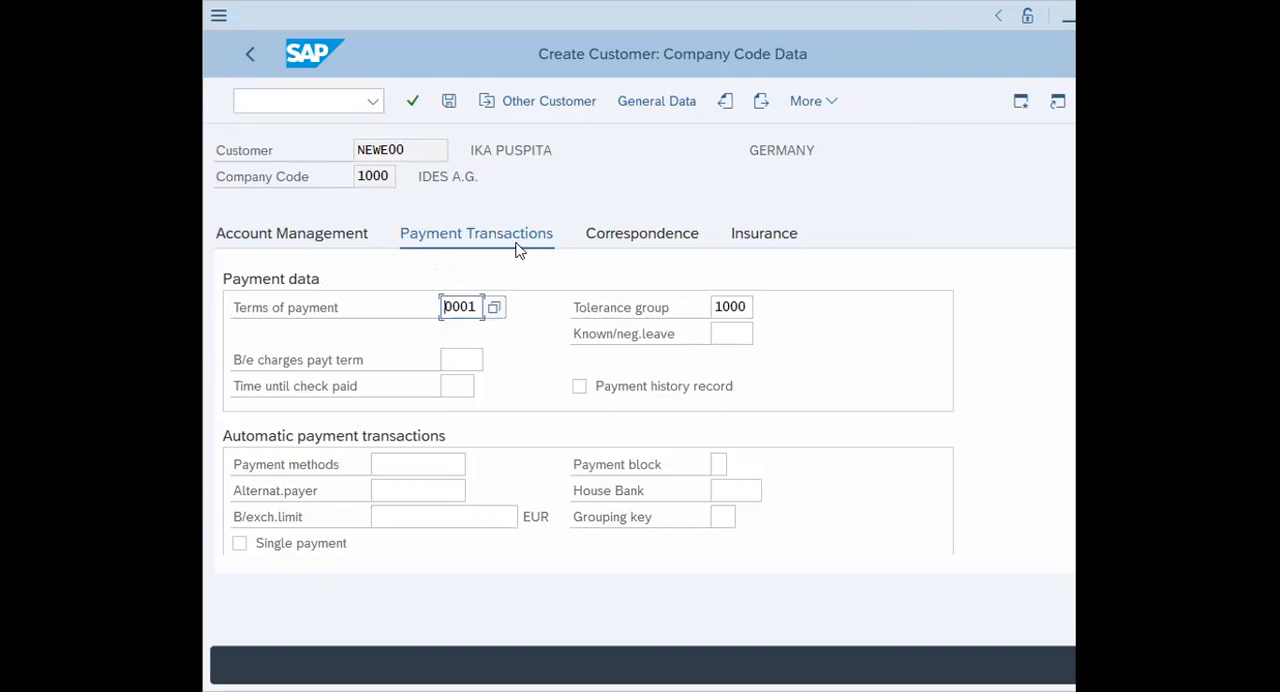
click(296, 236)
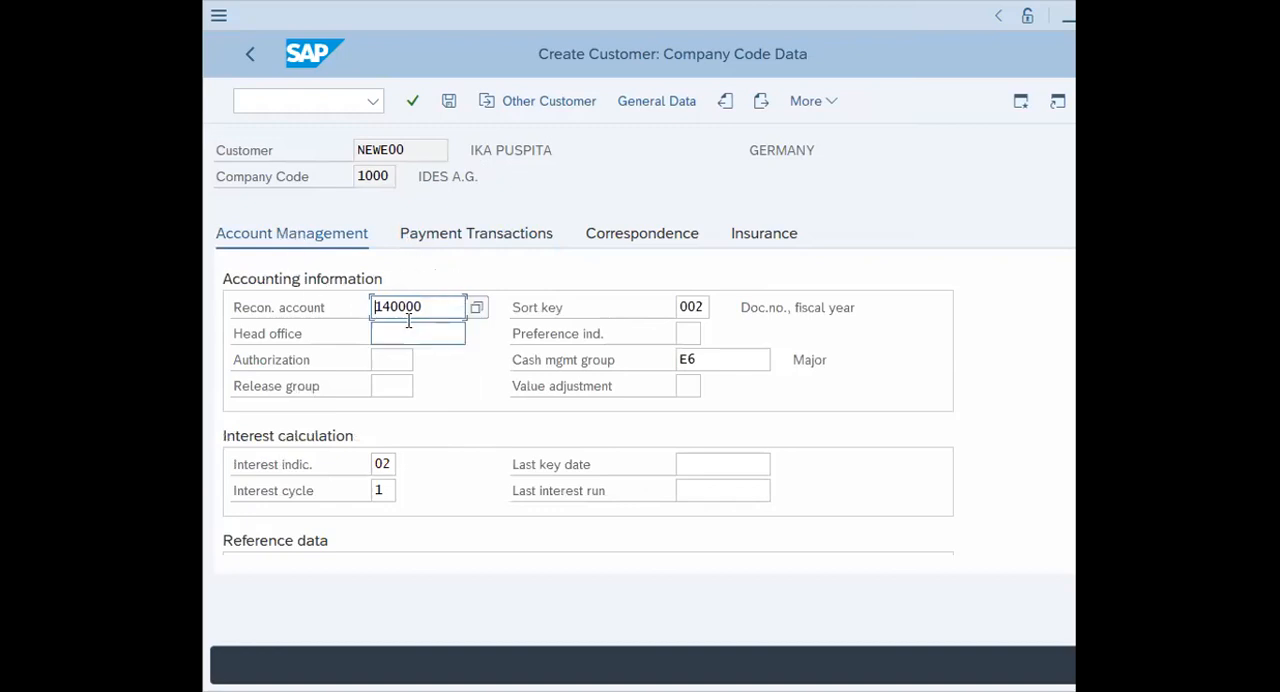
Review the new customer's general data, save the customer master record and acknowledge the creation message
click(640, 104)
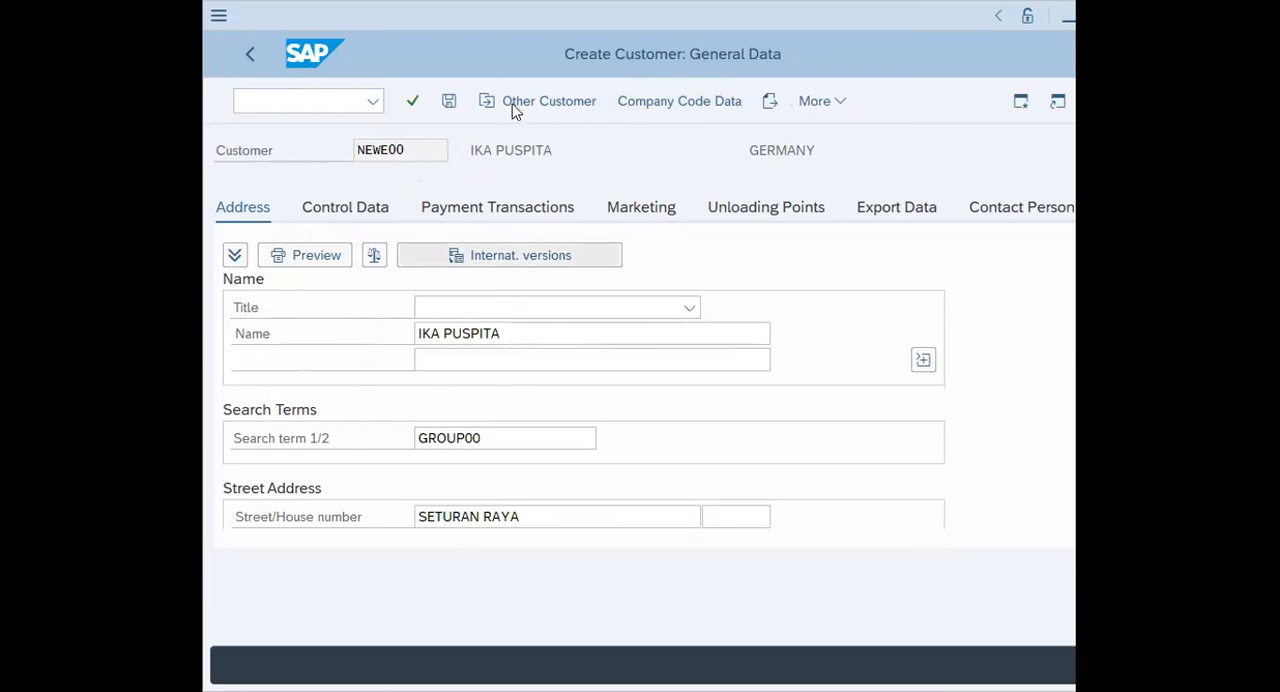
click(450, 104)
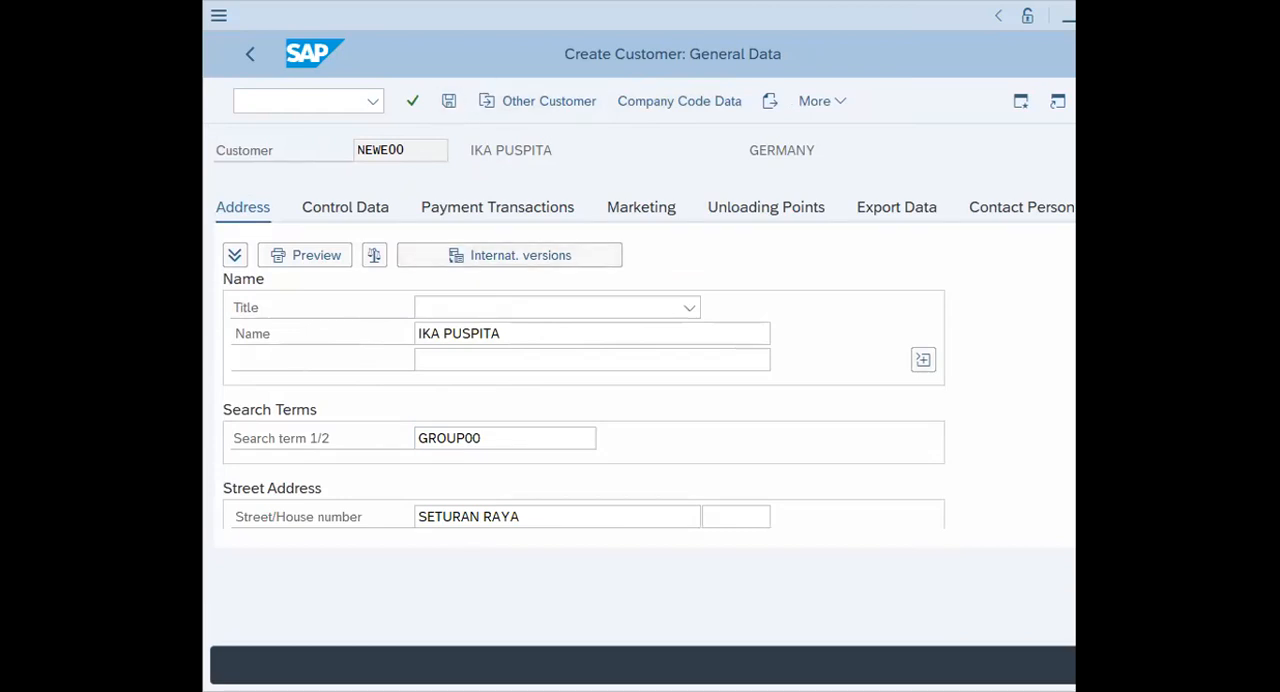
click(449, 103)
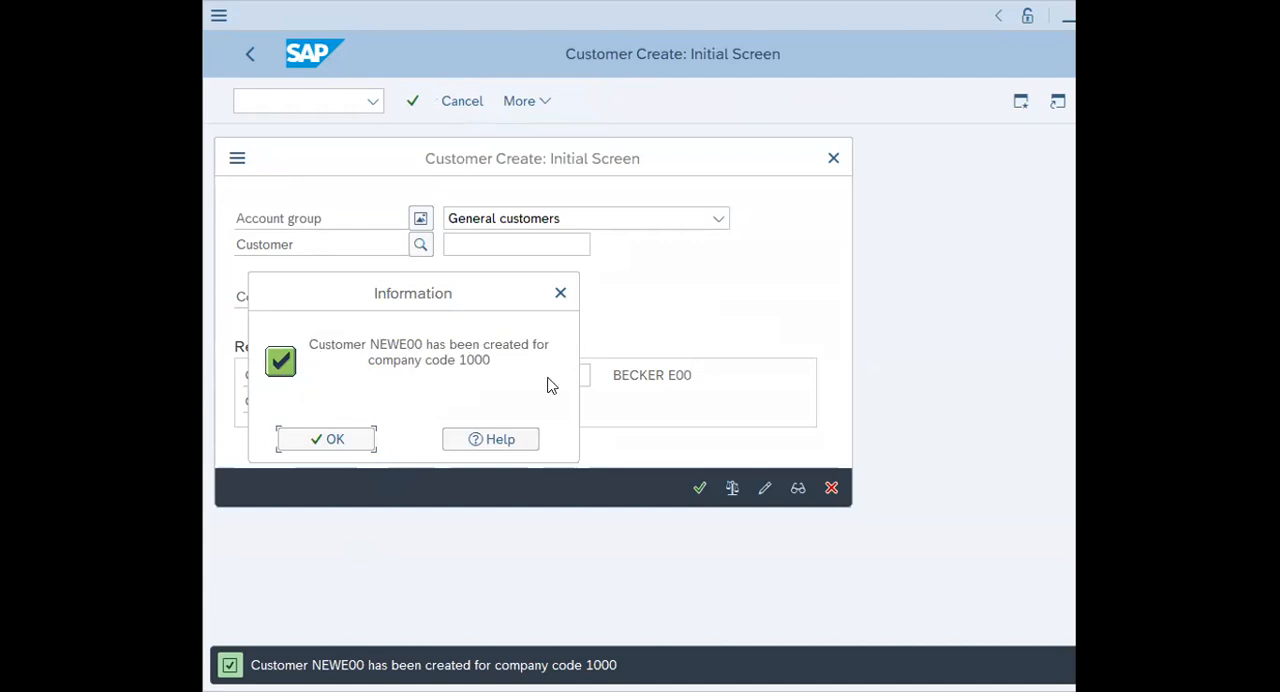
drag(438, 302, 537, 358)
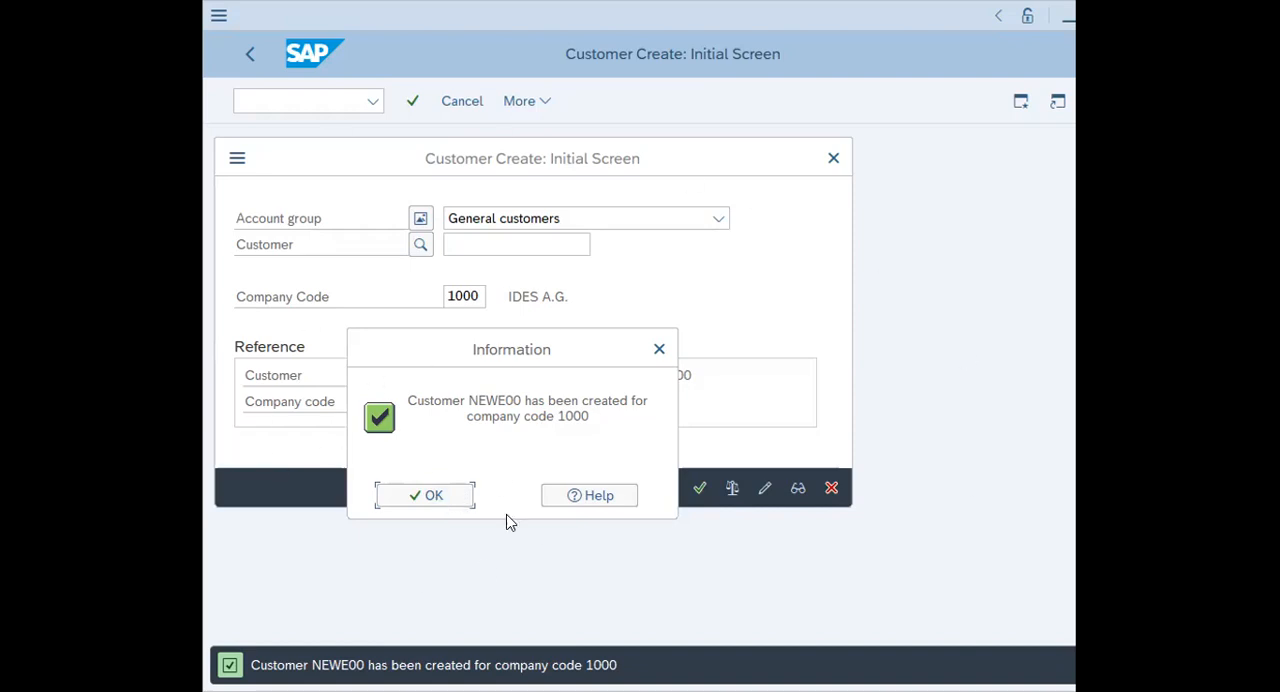
click(438, 498)
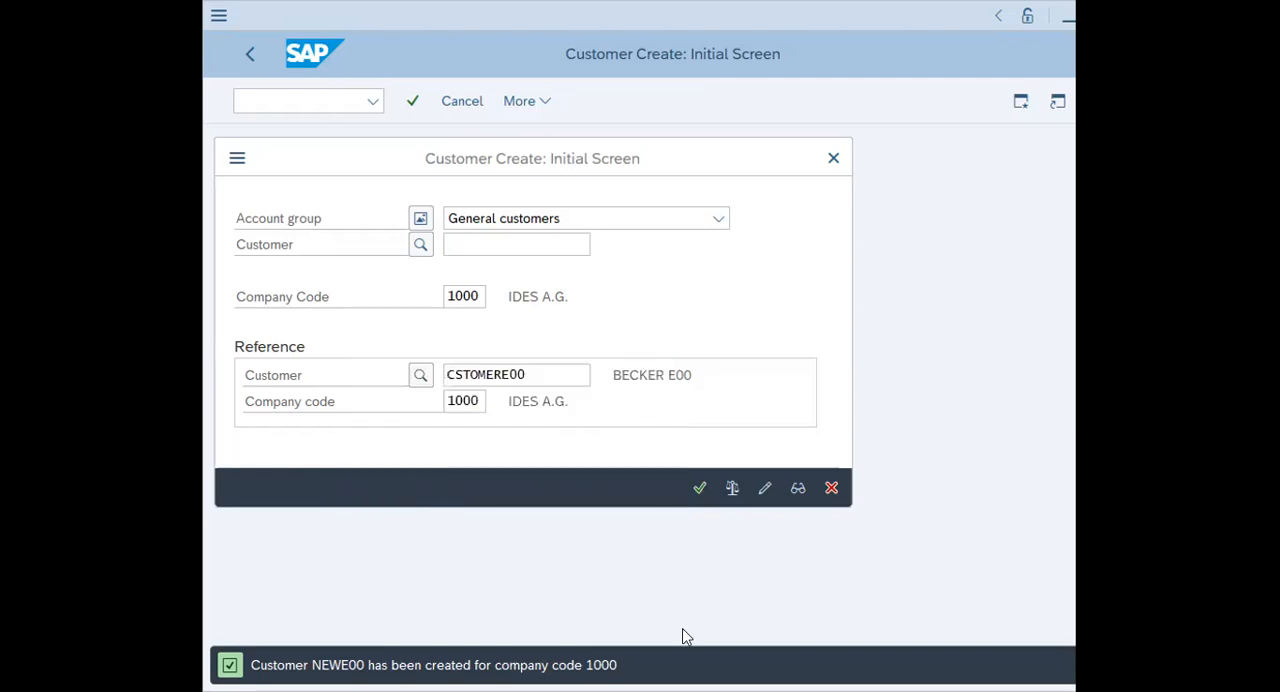